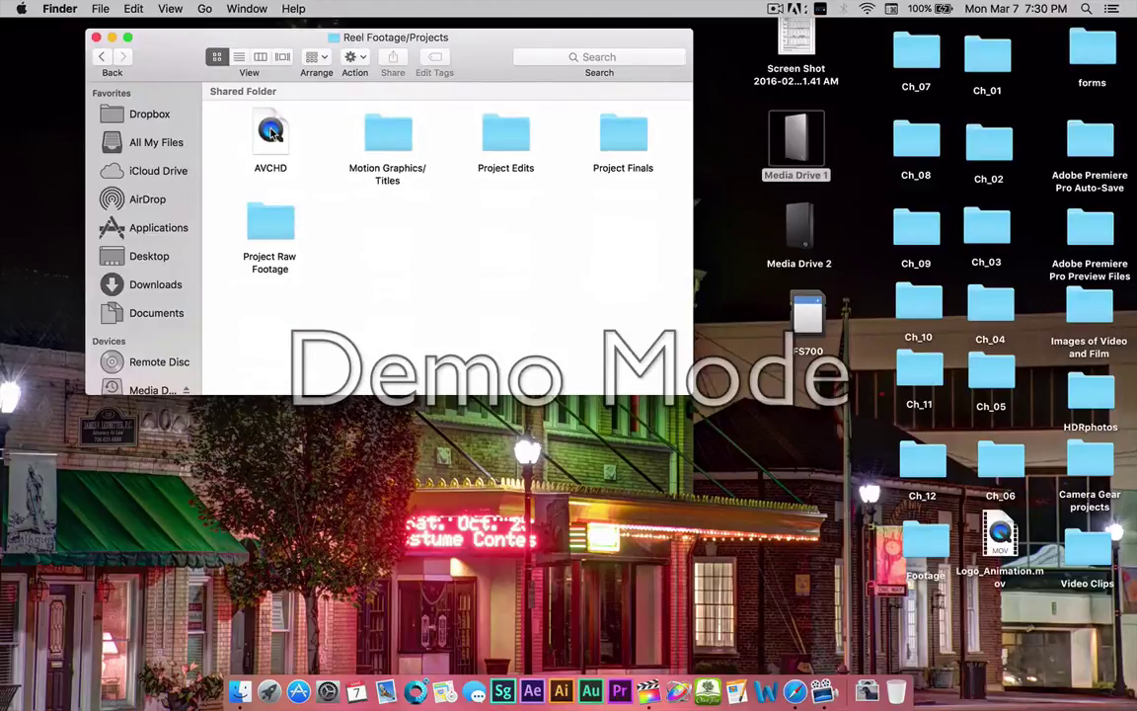
Preview the AVCHD footage clips in QuickTime, then close the preview.
{"action": "double_click", "coordinate": [272, 135]}
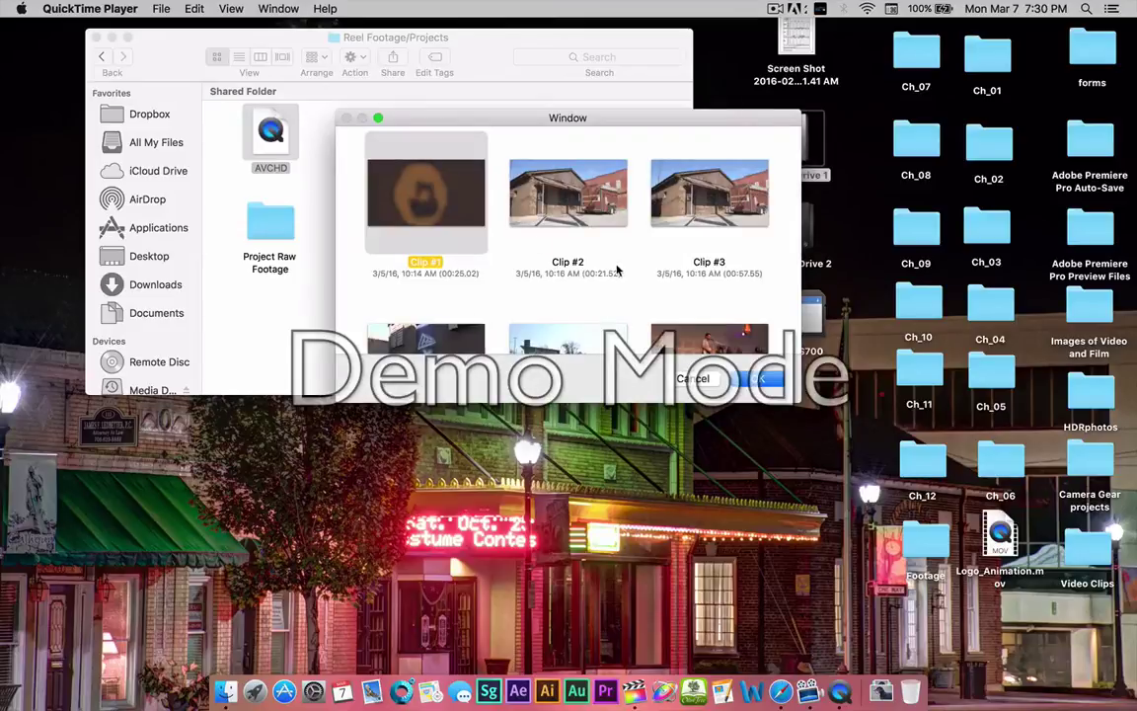
{"action": "scroll", "coordinate": [615, 251], "scroll_direction": "down", "scroll_amount": 2}
{"action": "scroll", "coordinate": [615, 251], "scroll_direction": "down", "scroll_amount": 4}
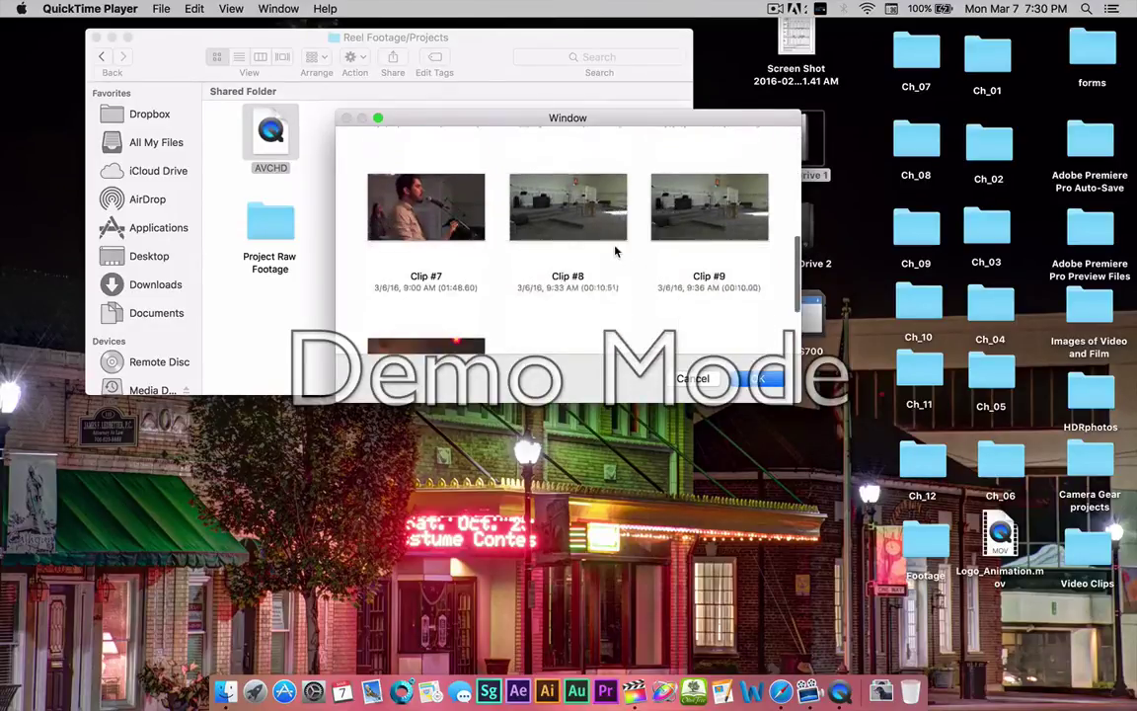
{"action": "scroll", "coordinate": [615, 251], "scroll_direction": "up", "scroll_amount": 3}
{"action": "scroll", "coordinate": [615, 251], "scroll_direction": "up", "scroll_amount": 3}
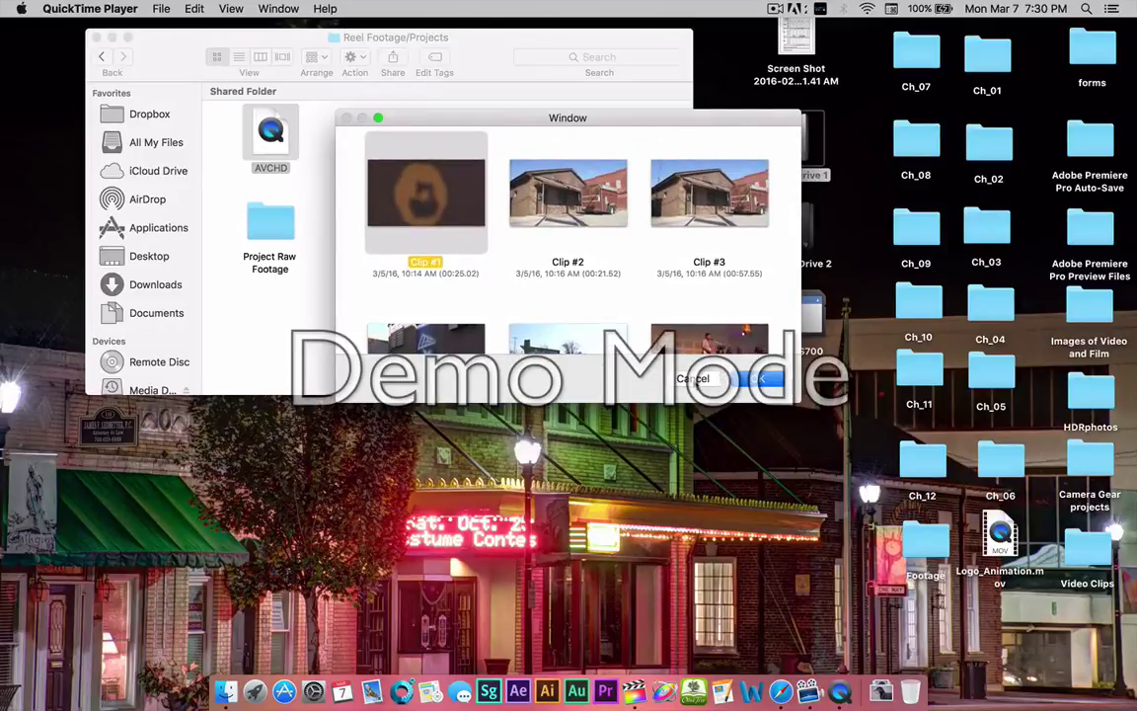
{"action": "key", "text": "Escape"}
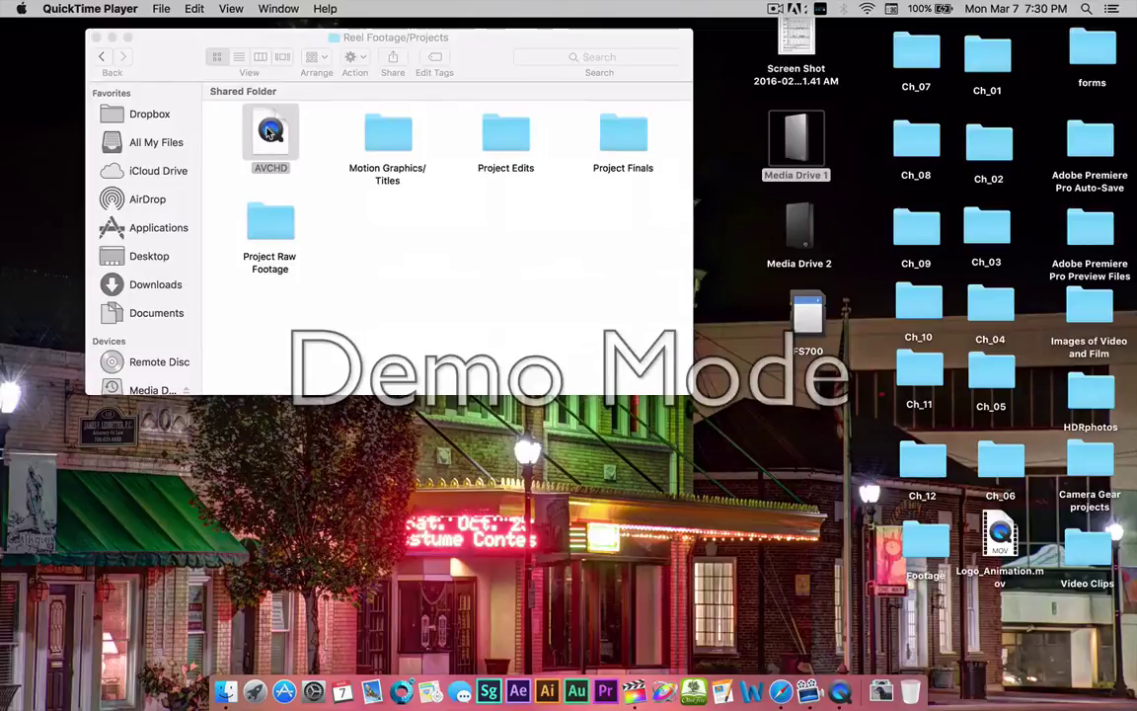
Move AVCHD into Project Raw Footage, quit QuickTime, and check the folder before closing it.
{"action": "left_click_drag", "start_coordinate": [275, 133], "coordinate": [266, 221]}
{"action": "key", "text": "super+q"}
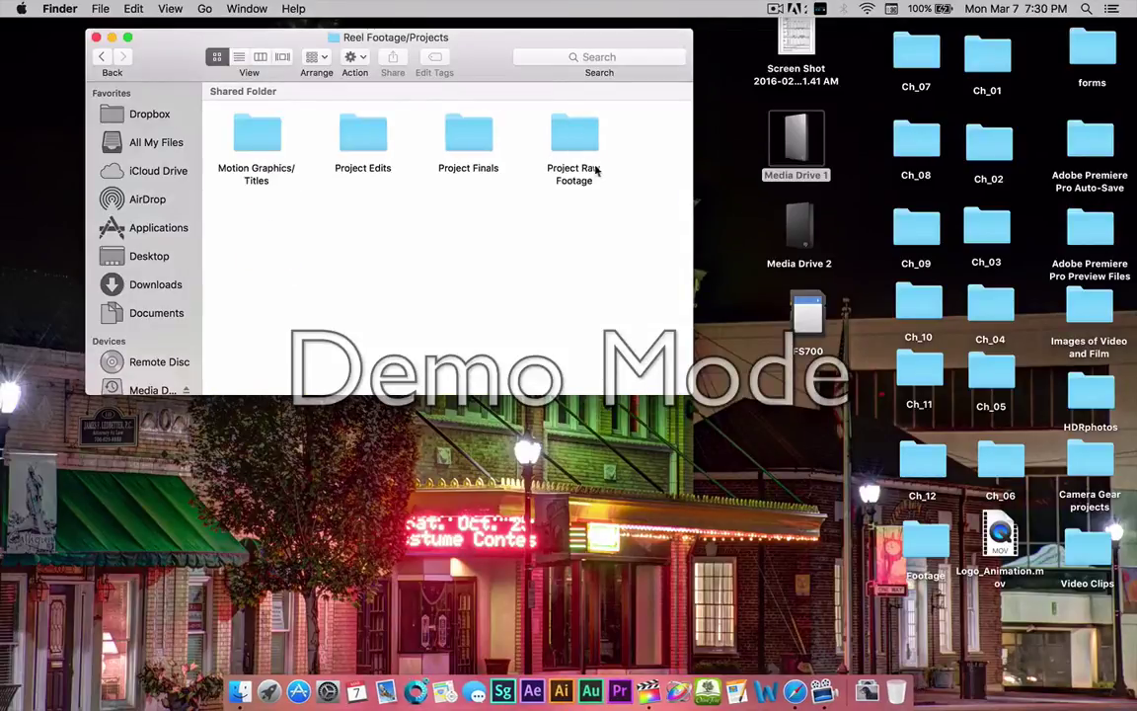
{"action": "double_click", "coordinate": [580, 139]}
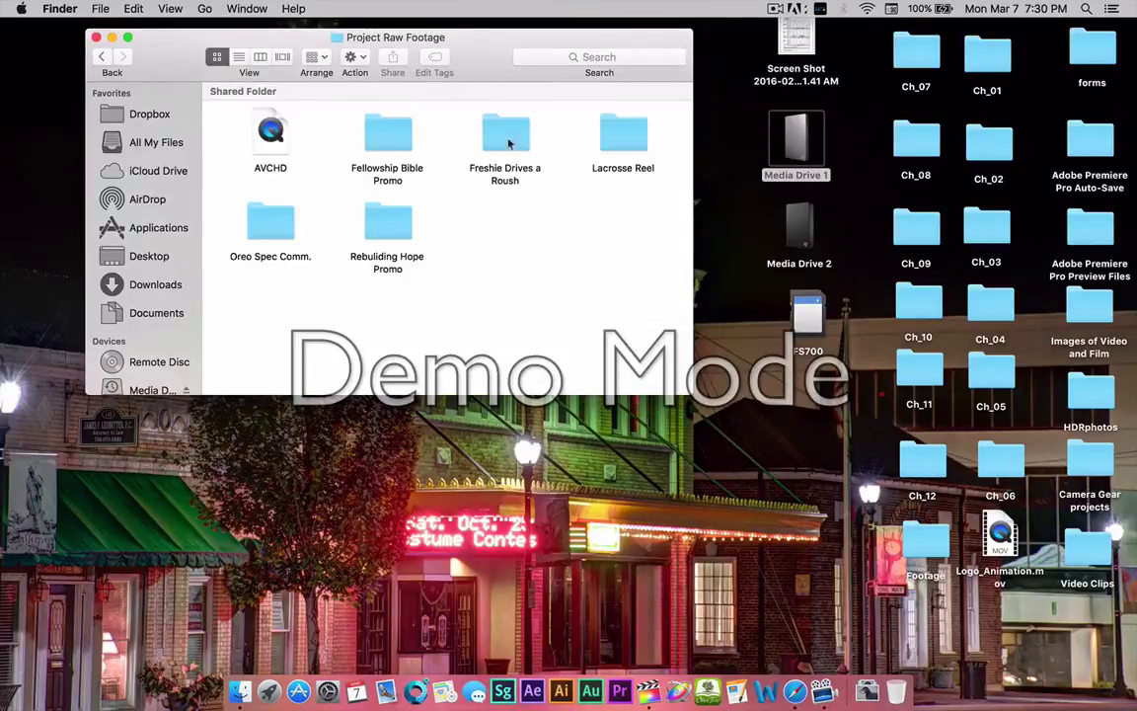
{"action": "left_click", "coordinate": [95, 40]}
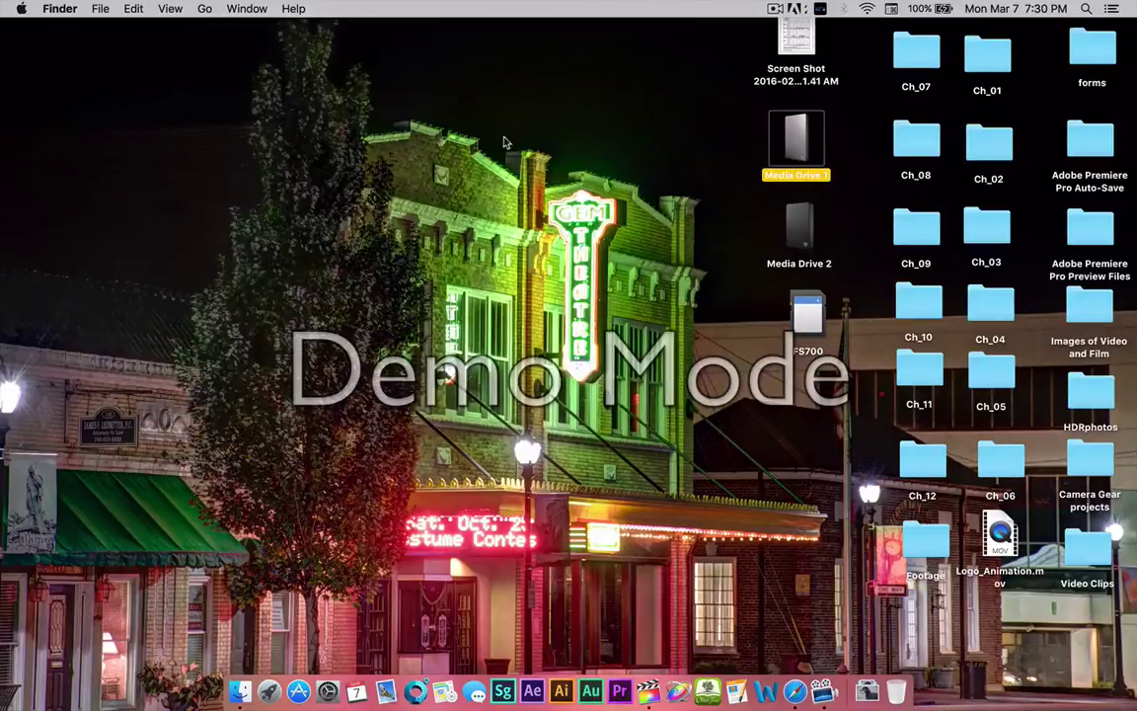
Launch Final Cut Pro and bring up Media Import for the Raw Footage event.
{"action": "left_click", "coordinate": [648, 691]}
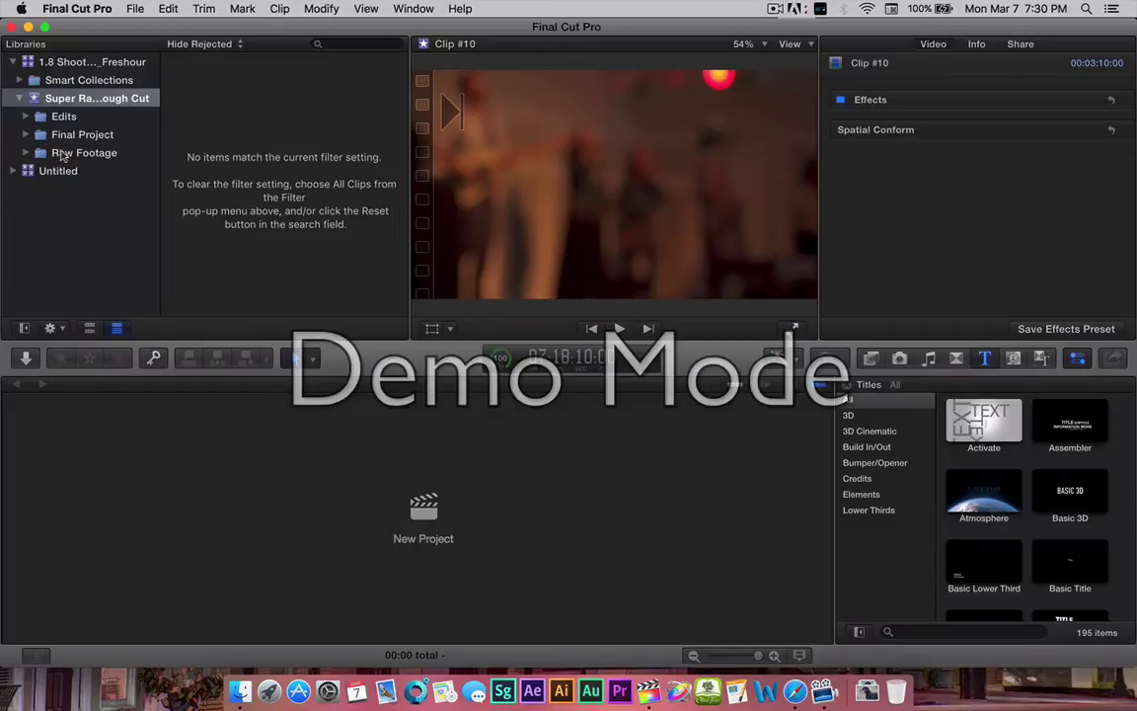
{"action": "left_click", "coordinate": [57, 153]}
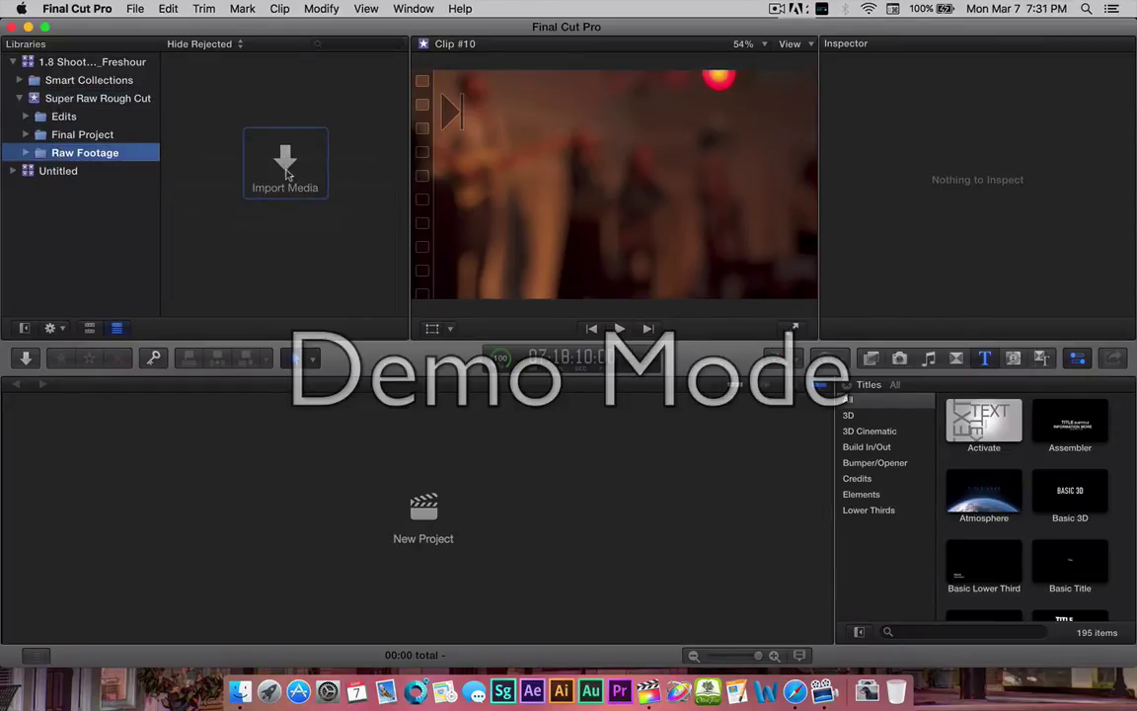
{"action": "left_click", "coordinate": [285, 168]}
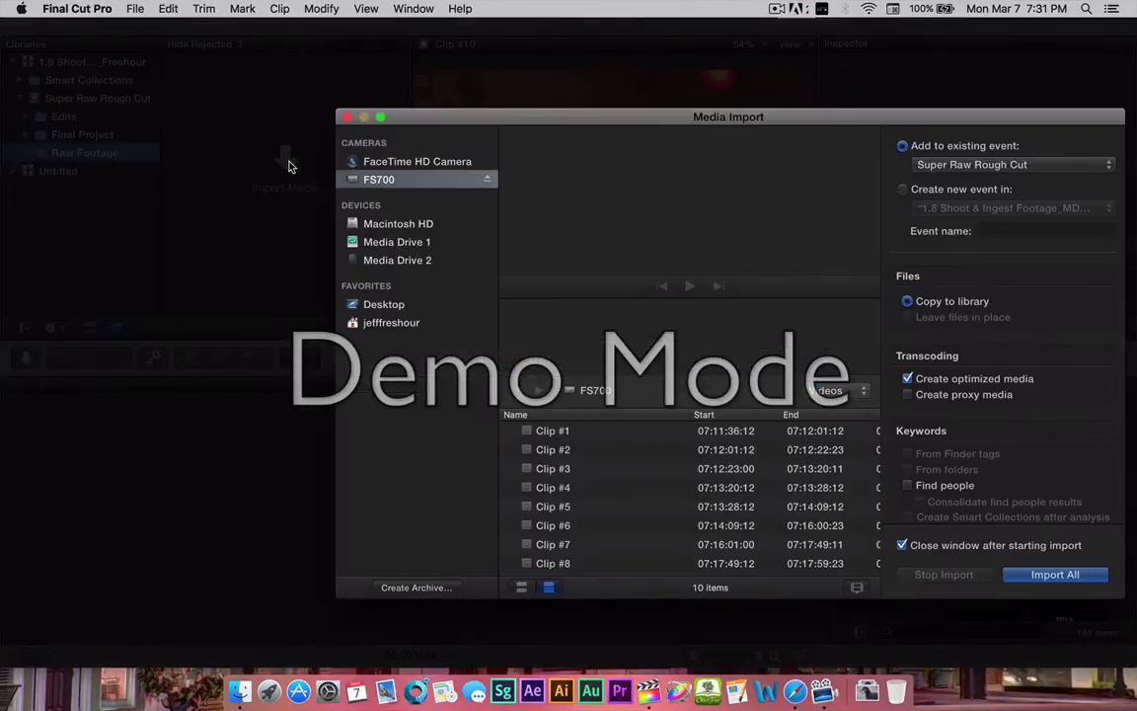
Select FS700 Clips #1 through #10 and import them into the event.
{"action": "left_click", "coordinate": [553, 432]}
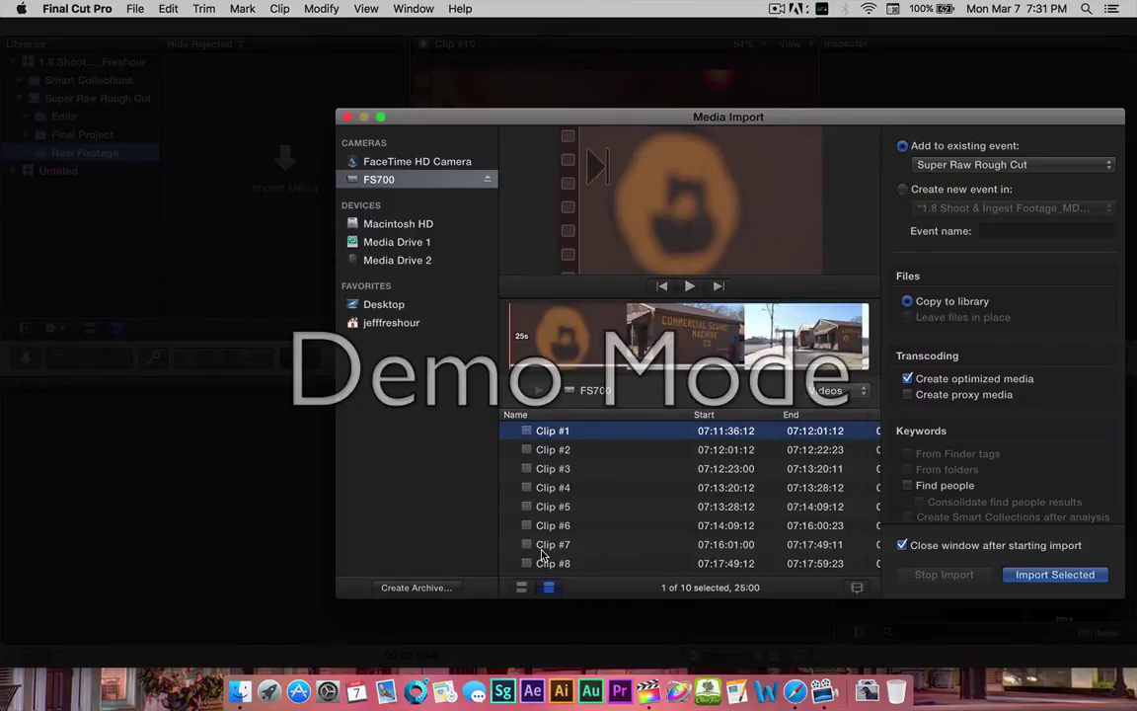
{"action": "scroll", "coordinate": [541, 556], "scroll_direction": "down", "scroll_amount": 2}
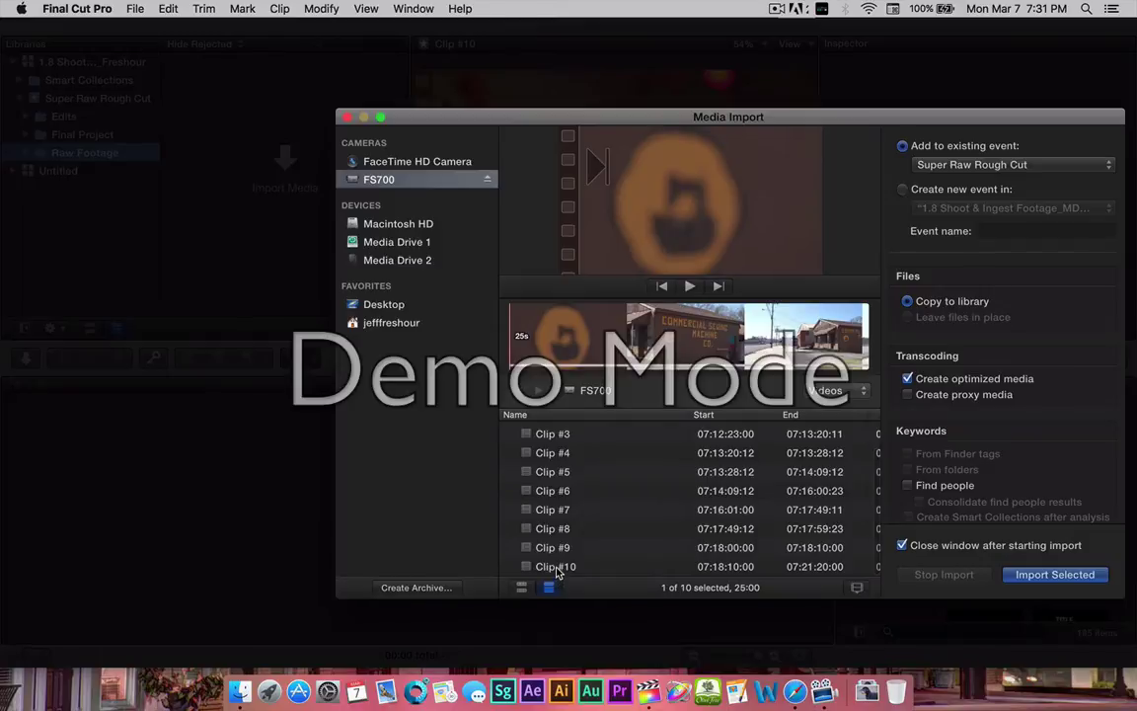
{"action": "left_click", "coordinate": [557, 571], "text": "shift"}
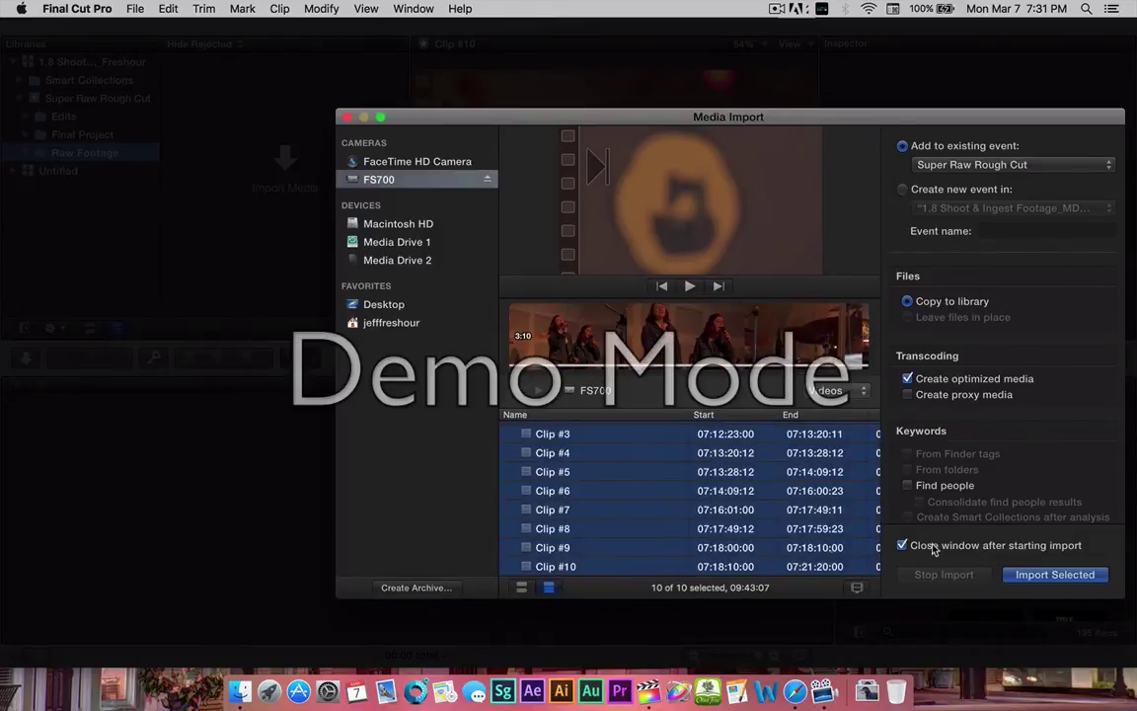
{"action": "left_click", "coordinate": [1049, 576]}
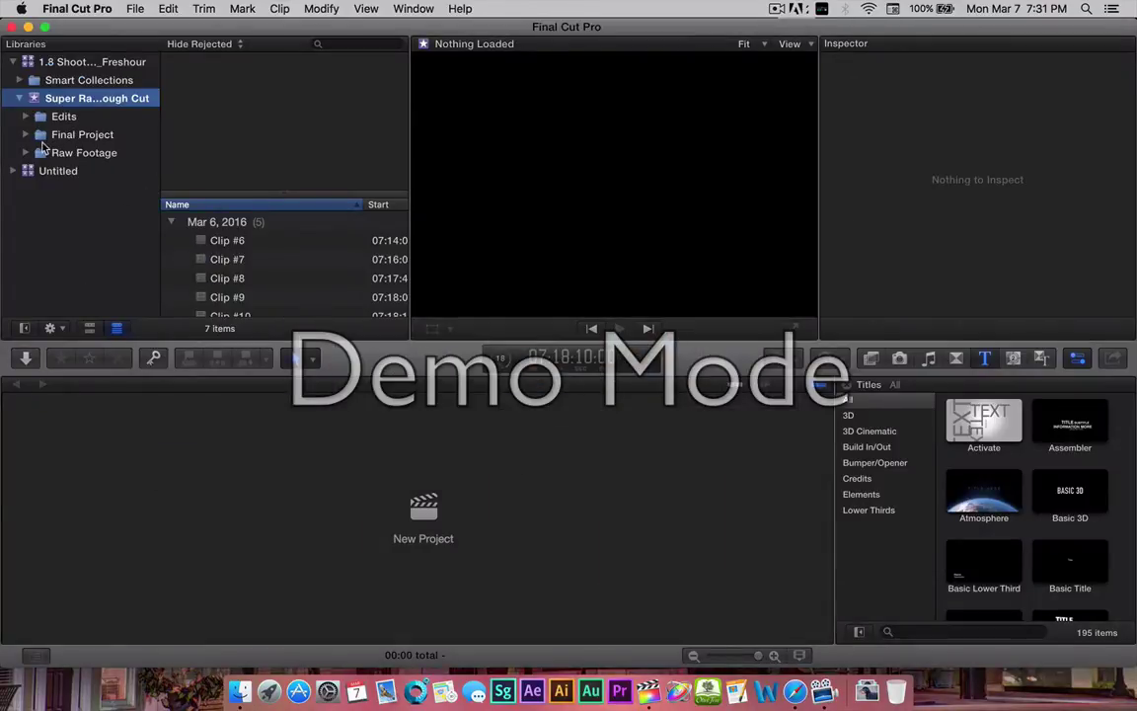
Expand Raw Footage and Chris Beck Studios, view Clip #6, dismiss the import notice, start renaming it.
{"action": "left_click", "coordinate": [26, 153]}
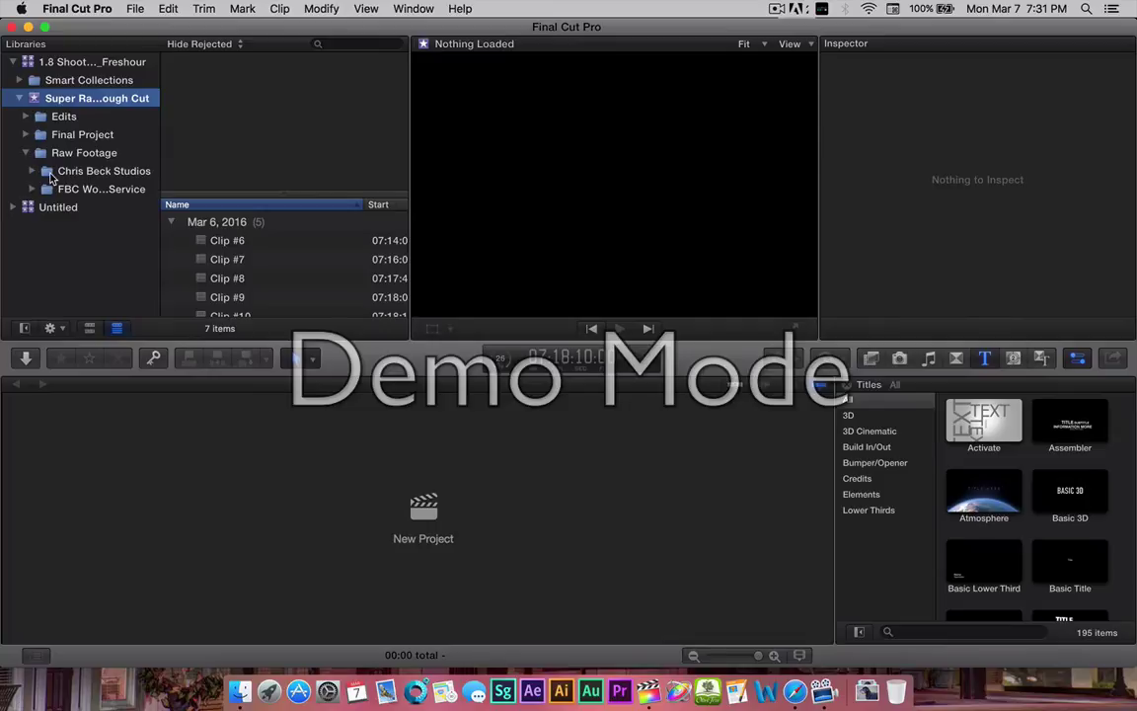
{"action": "left_click", "coordinate": [32, 171]}
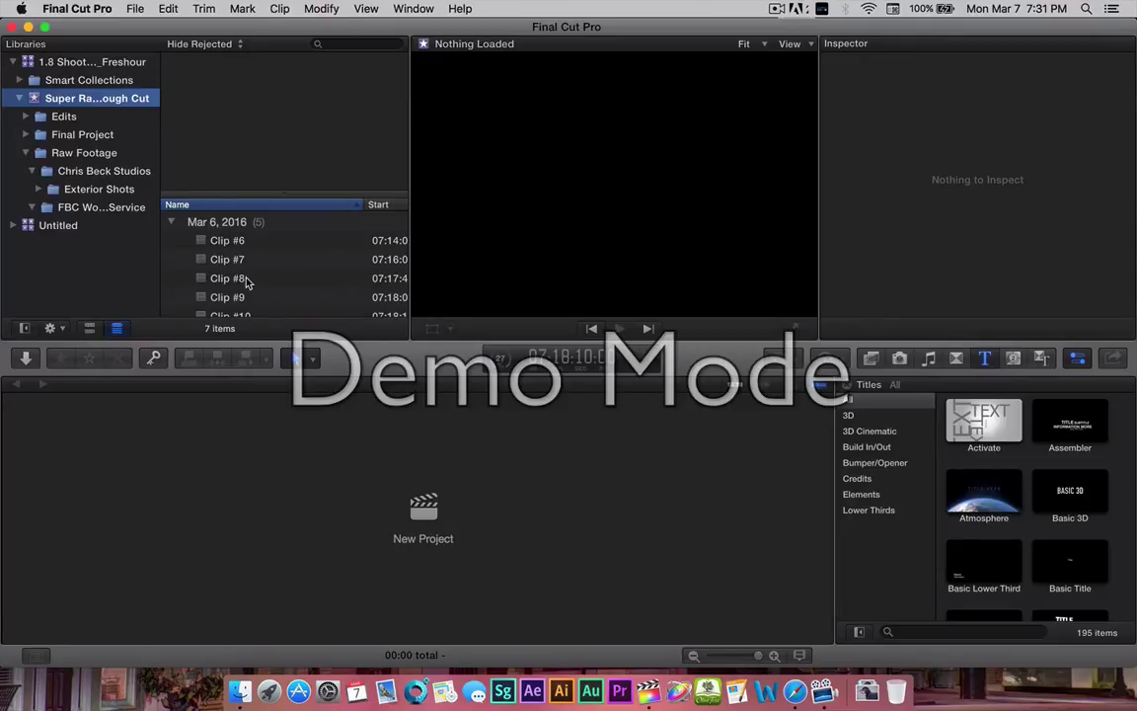
{"action": "left_click", "coordinate": [222, 249]}
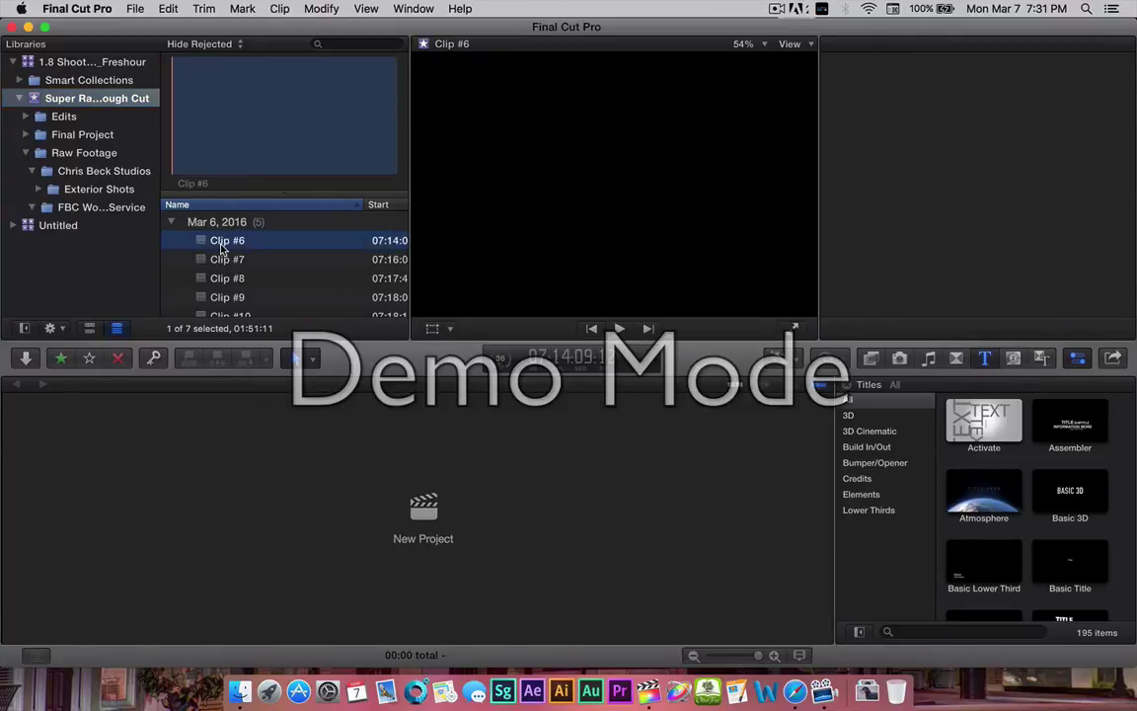
{"action": "scroll", "coordinate": [233, 263], "scroll_direction": "right", "scroll_amount": 1}
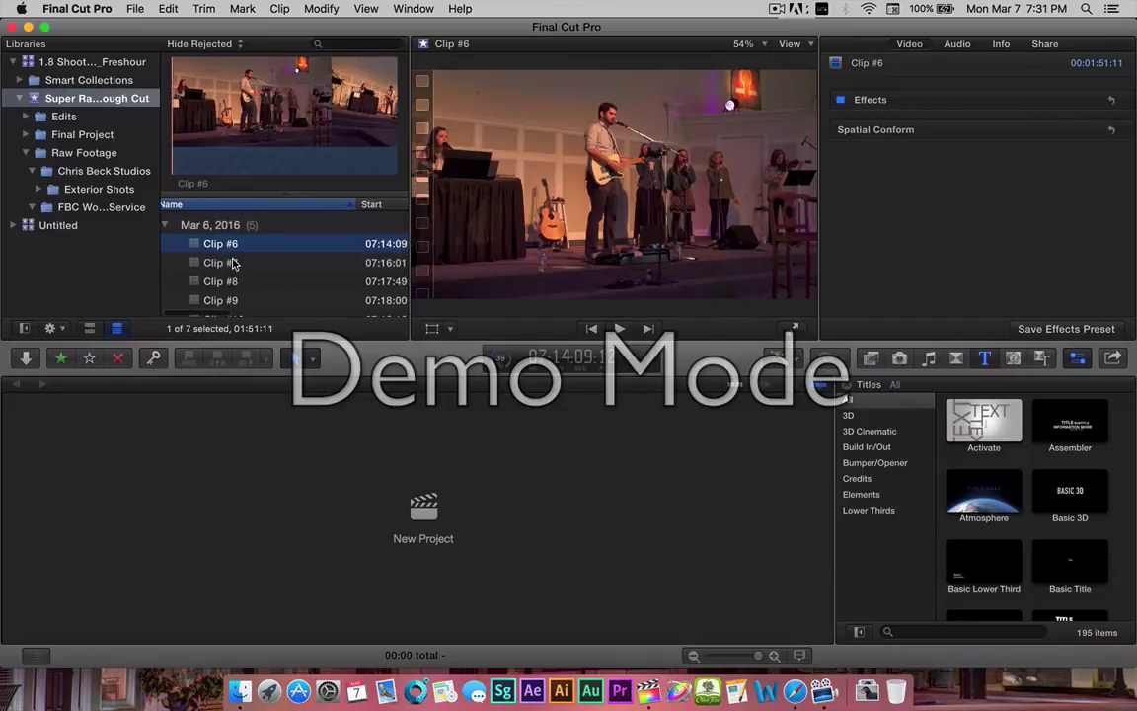
{"action": "scroll", "coordinate": [233, 262], "scroll_direction": "left", "scroll_amount": 1}
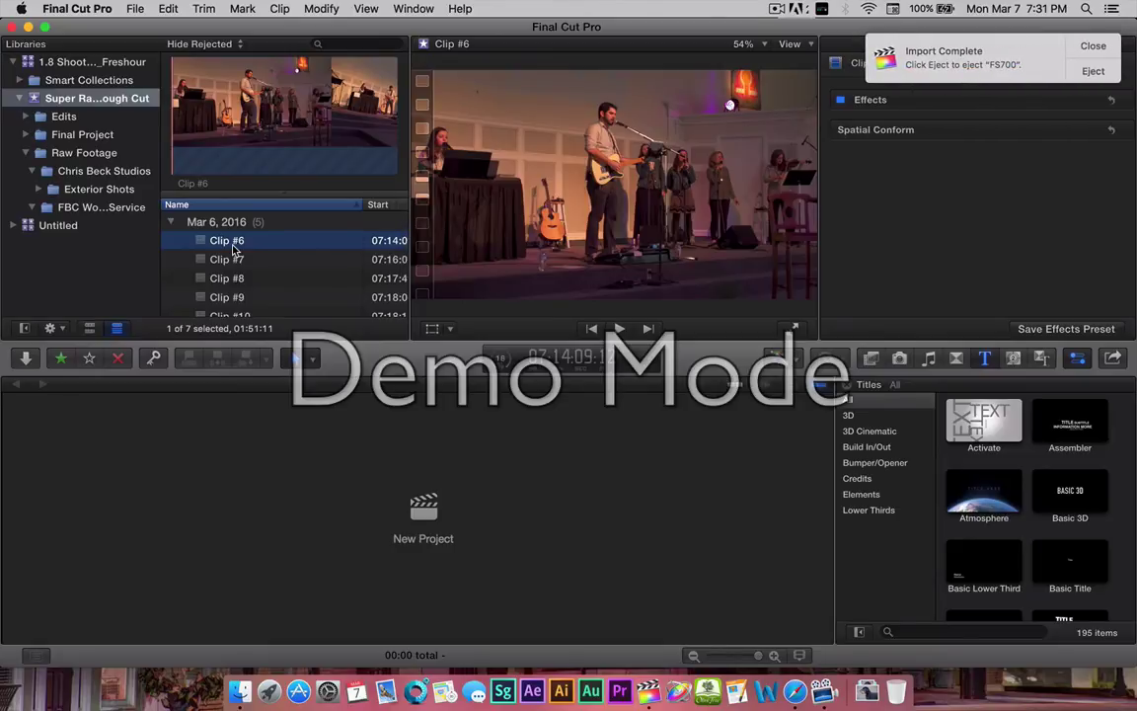
{"action": "left_click", "coordinate": [1094, 47]}
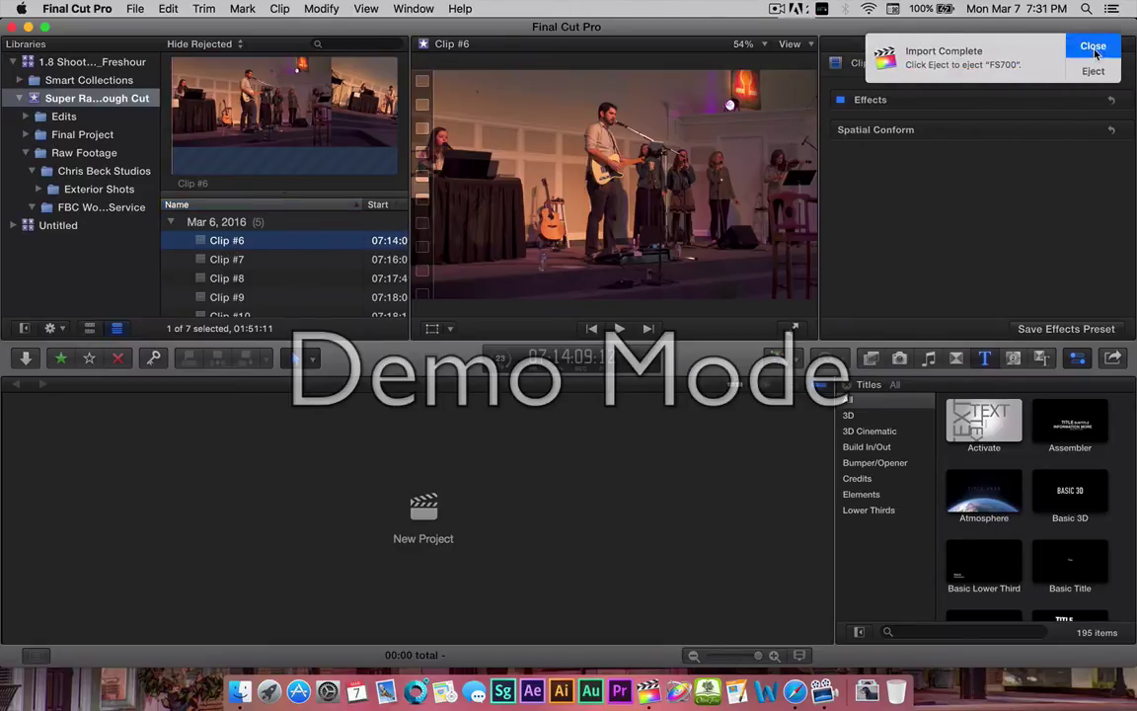
{"action": "left_click", "coordinate": [225, 243]}
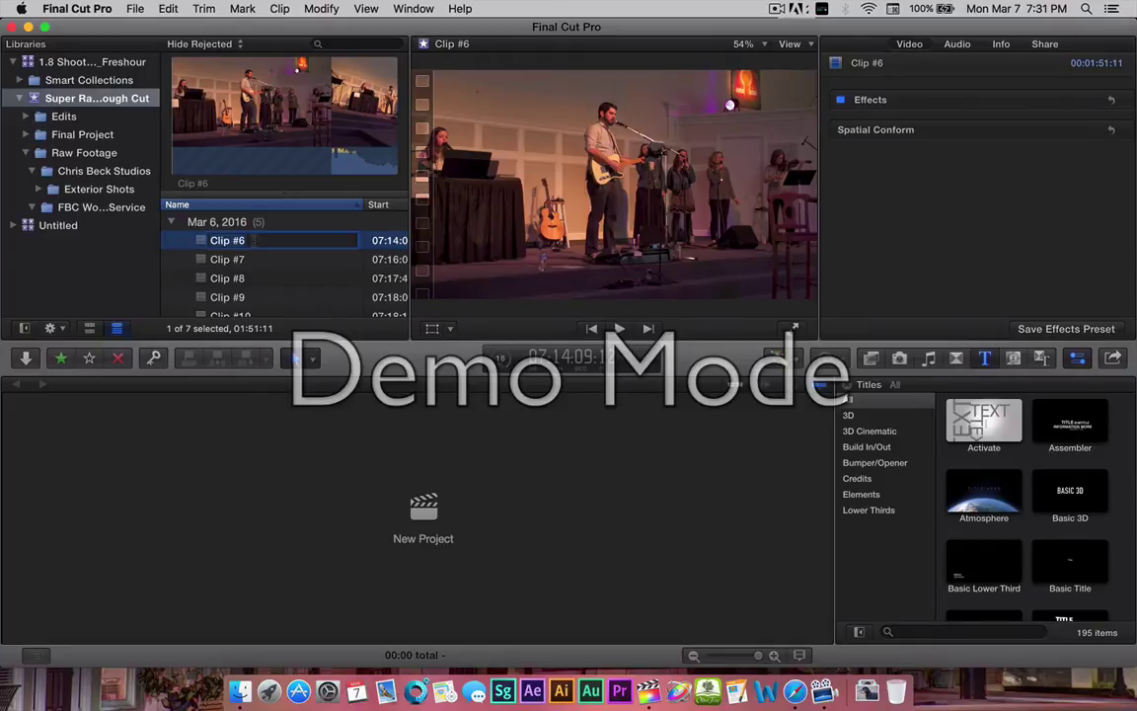
Rename Clip #6 to 'FBC Worship Wide Shot'.
{"action": "type", "text": "FBC Worsh"}
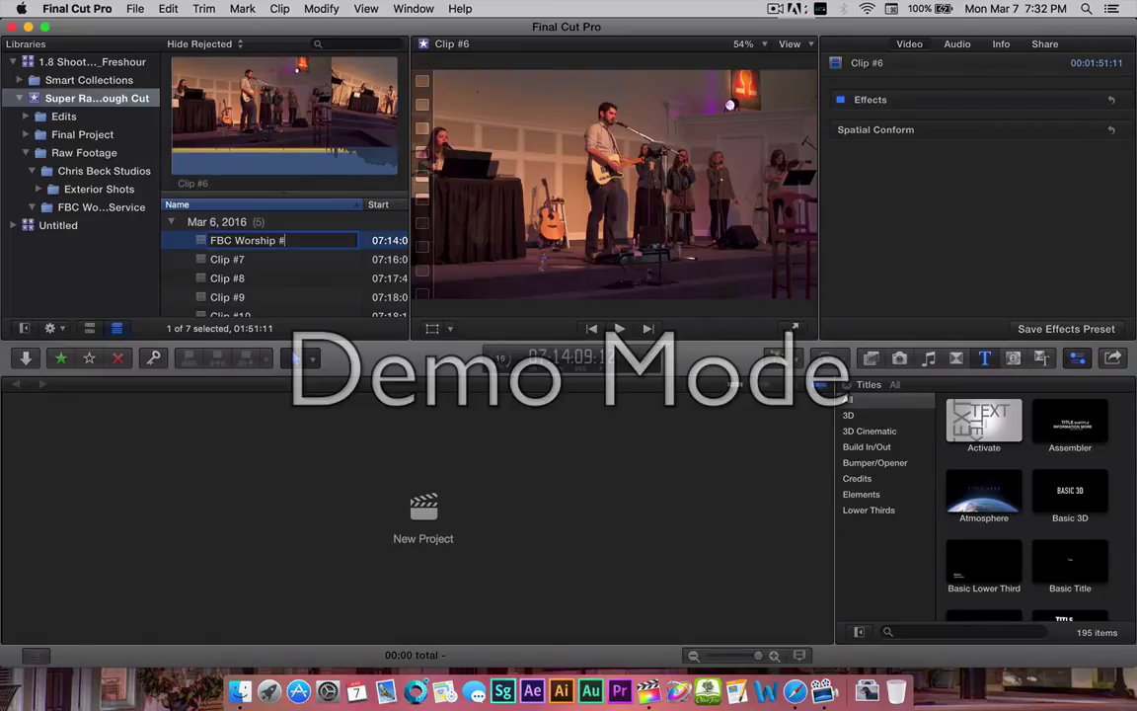
{"action": "type", "text": "1"}
{"action": "key", "text": "Return"}
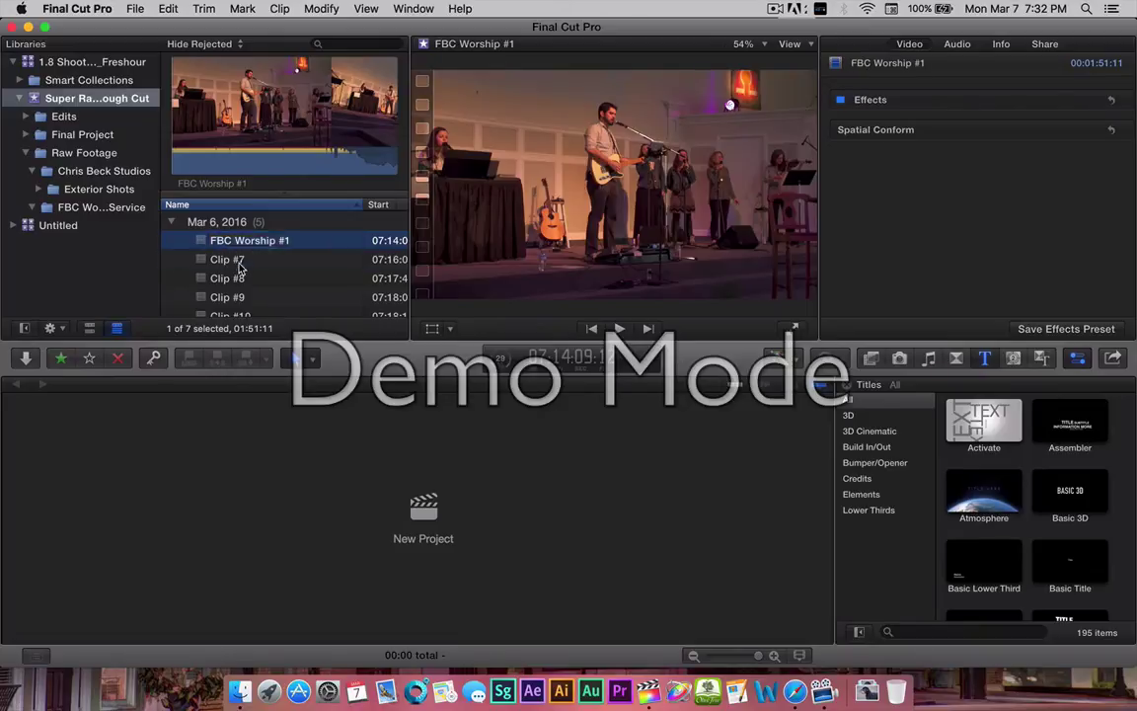
{"action": "left_click", "coordinate": [233, 262]}
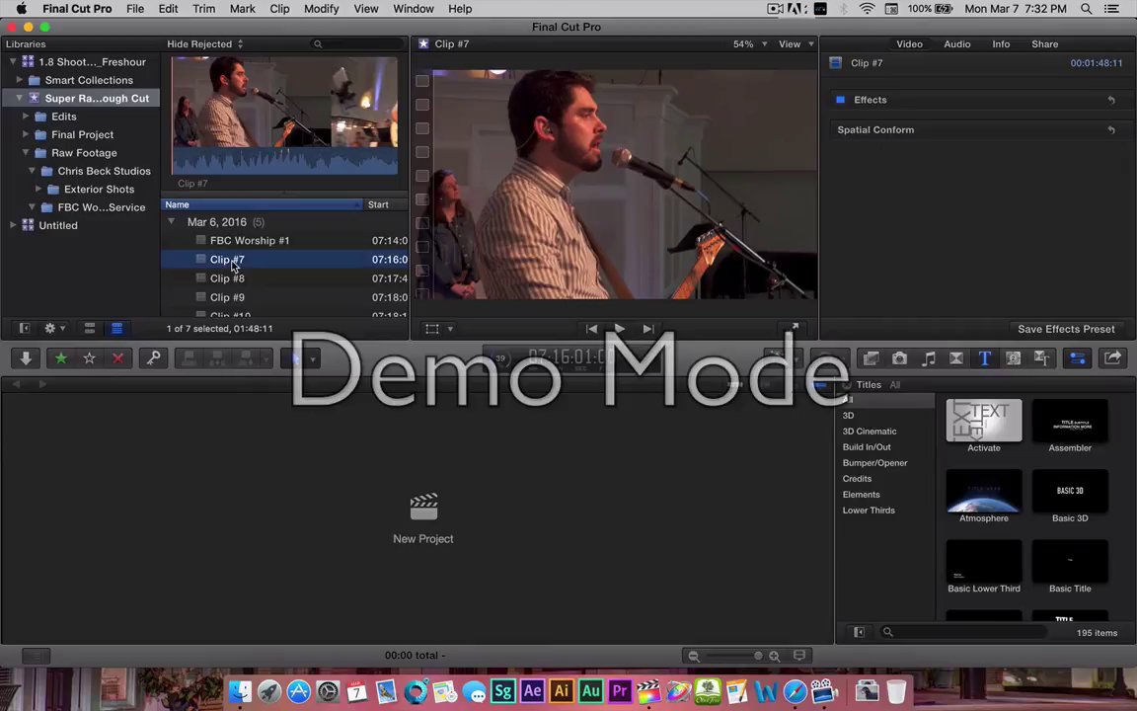
{"action": "left_click", "coordinate": [290, 243]}
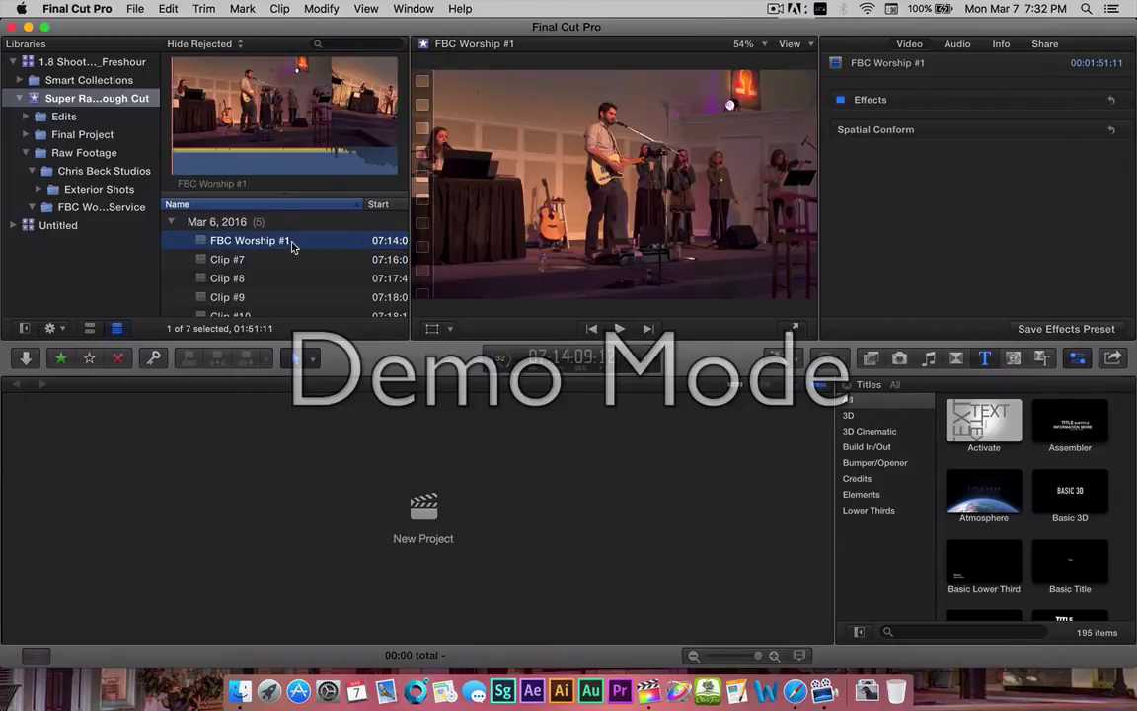
{"action": "left_click", "coordinate": [290, 244]}
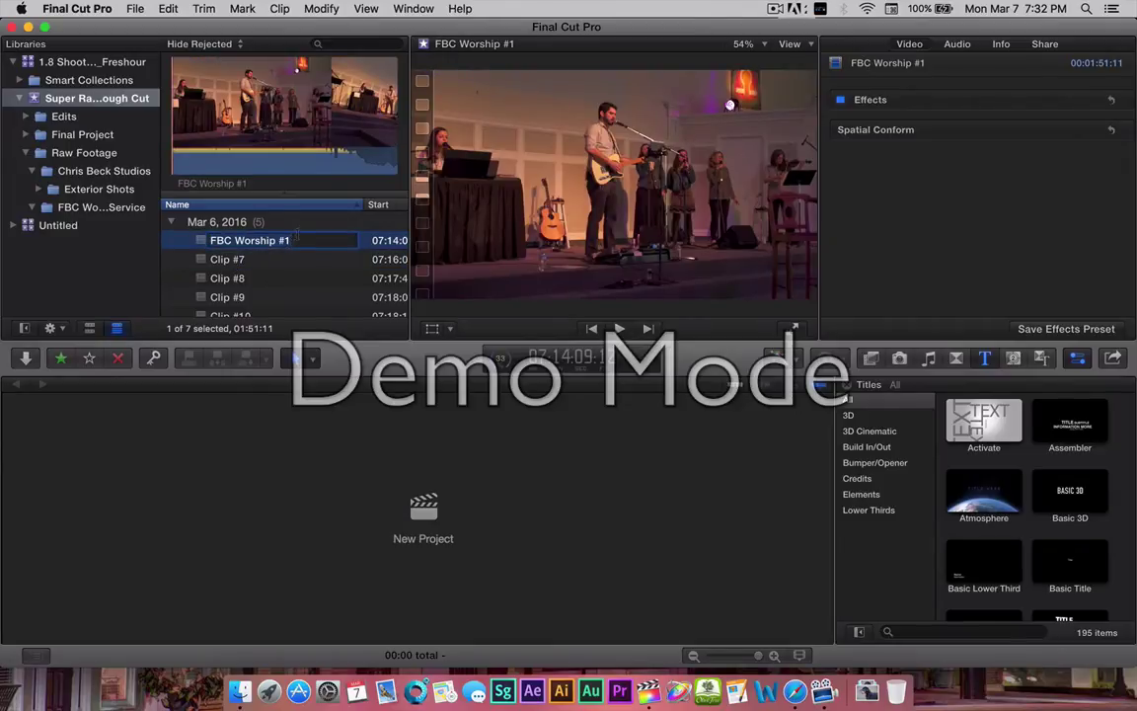
{"action": "left_click", "coordinate": [296, 240]}
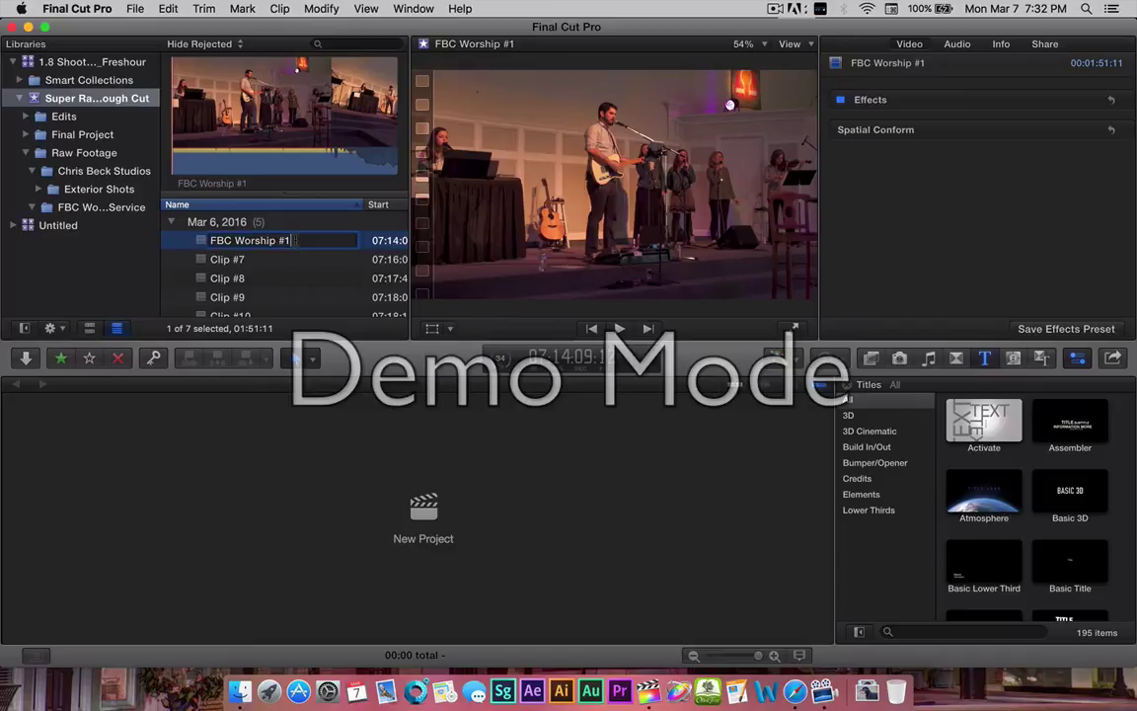
{"action": "key", "text": "BackSpace"}
{"action": "key", "text": "BackSpace"}
{"action": "key", "text": "Return"}
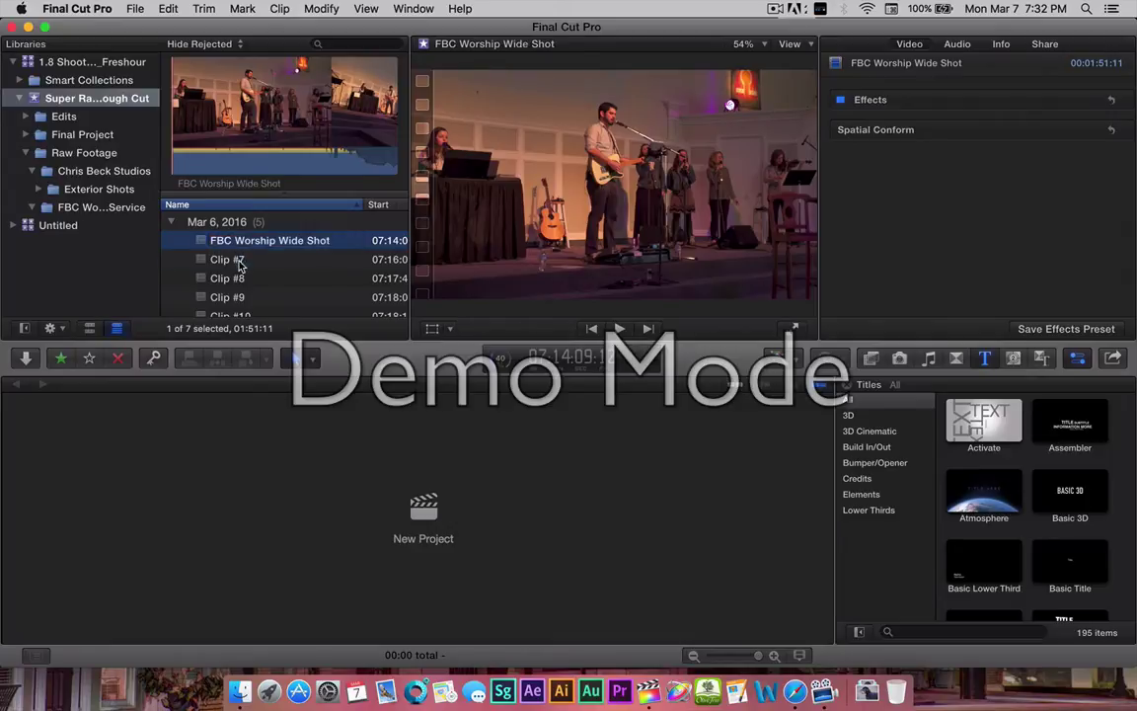
Rename Clip #7 to 'FBC Worship Close Up'.
{"action": "left_click", "coordinate": [255, 258]}
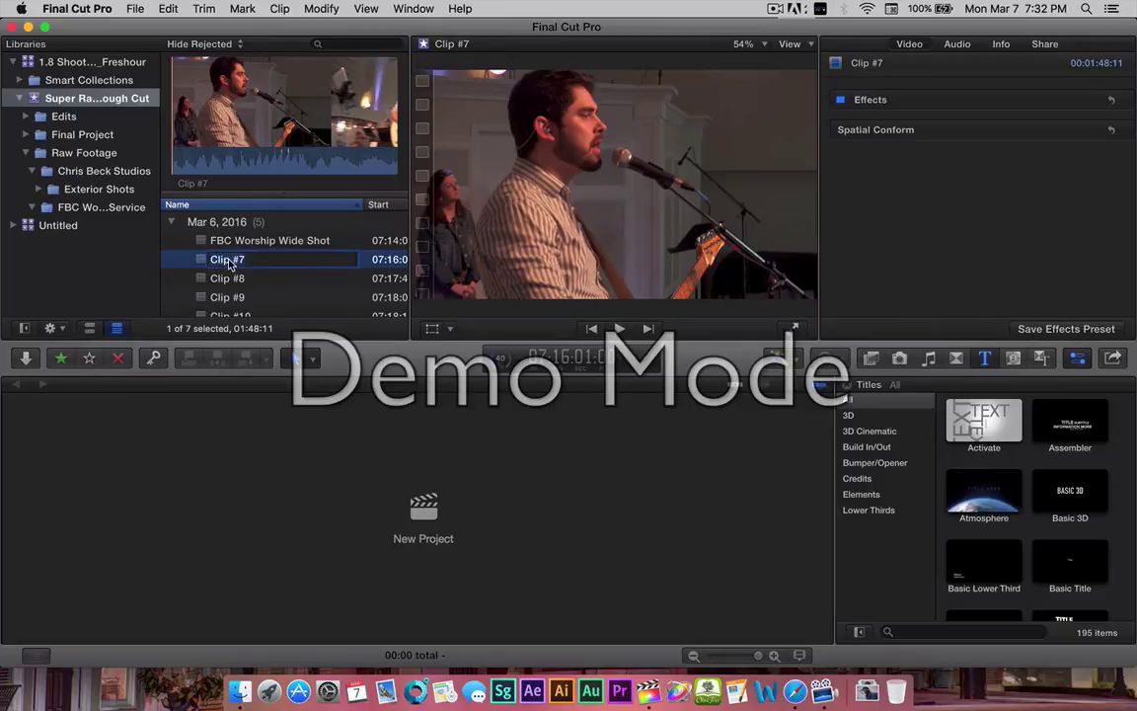
{"action": "left_click", "coordinate": [229, 259]}
{"action": "type", "text": "FBC Worsh"}
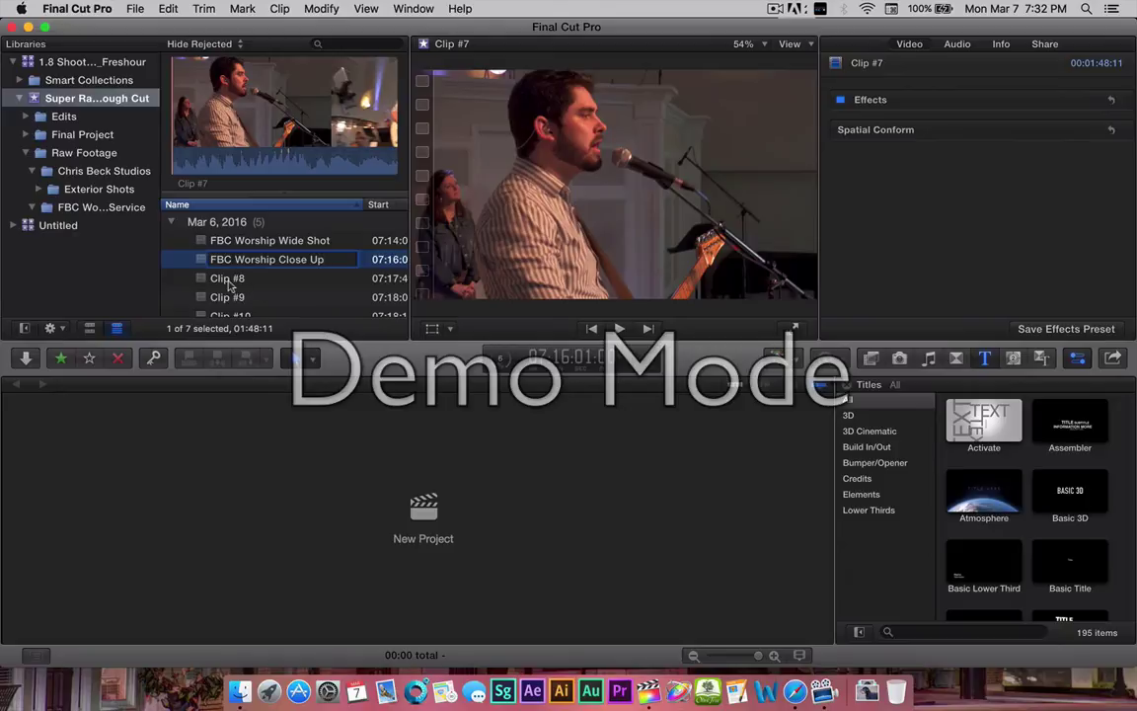
{"action": "left_click", "coordinate": [228, 280]}
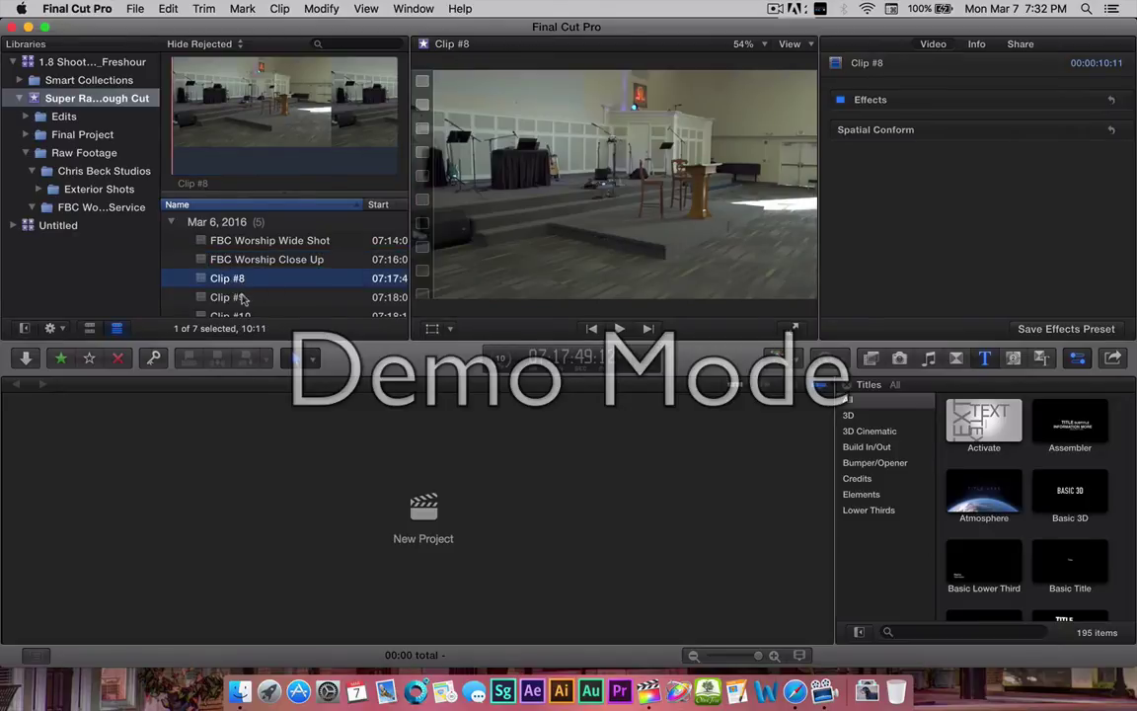
Review Clips #9 and #10, then rename Clip #10 to 'FBC Worship Live'.
{"action": "scroll", "coordinate": [259, 286], "scroll_direction": "down", "scroll_amount": 1}
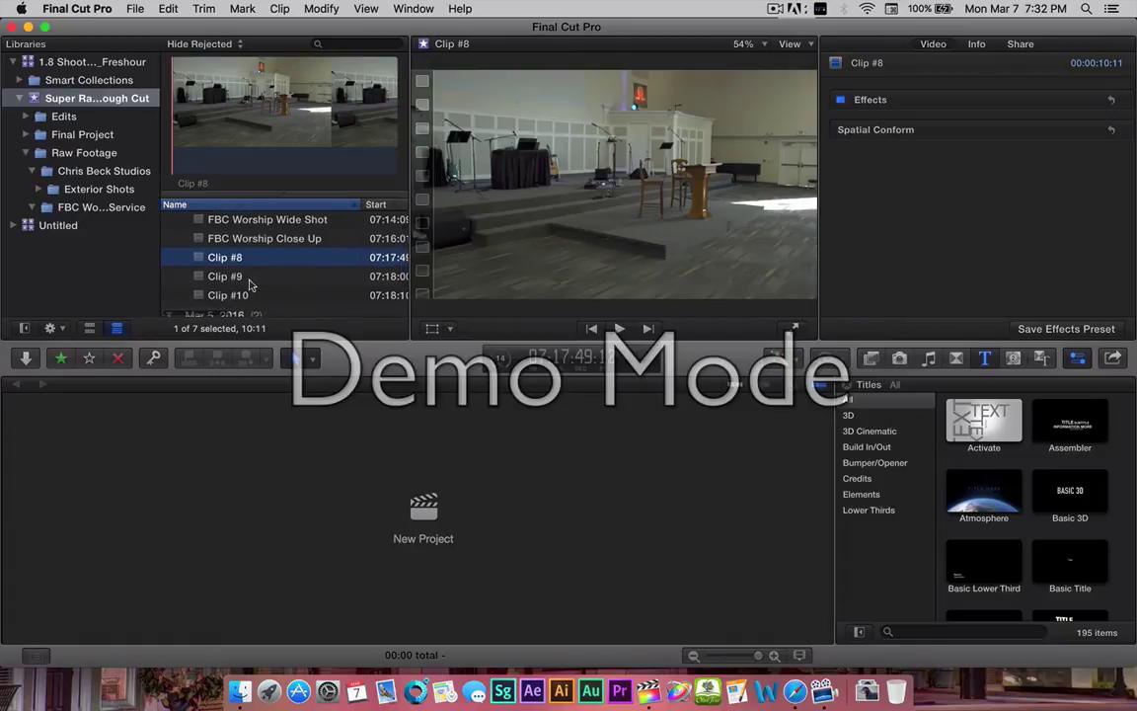
{"action": "left_click", "coordinate": [235, 275]}
{"action": "scroll", "coordinate": [235, 275], "scroll_direction": "down", "scroll_amount": 2}
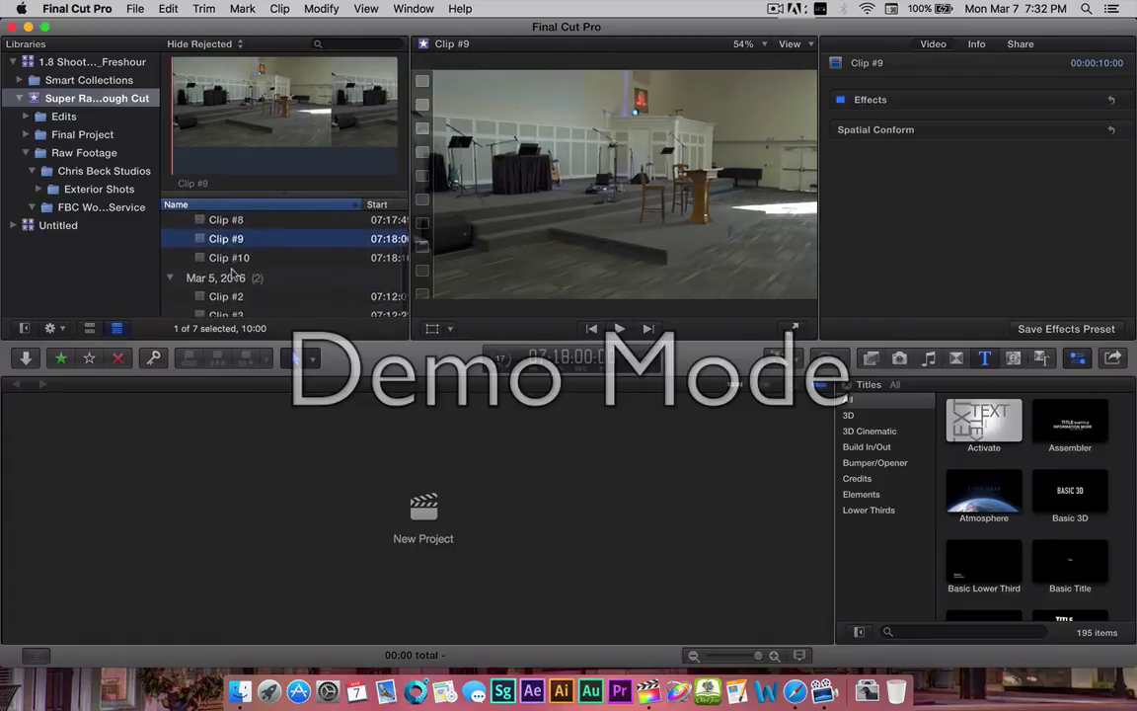
{"action": "left_click", "coordinate": [219, 253]}
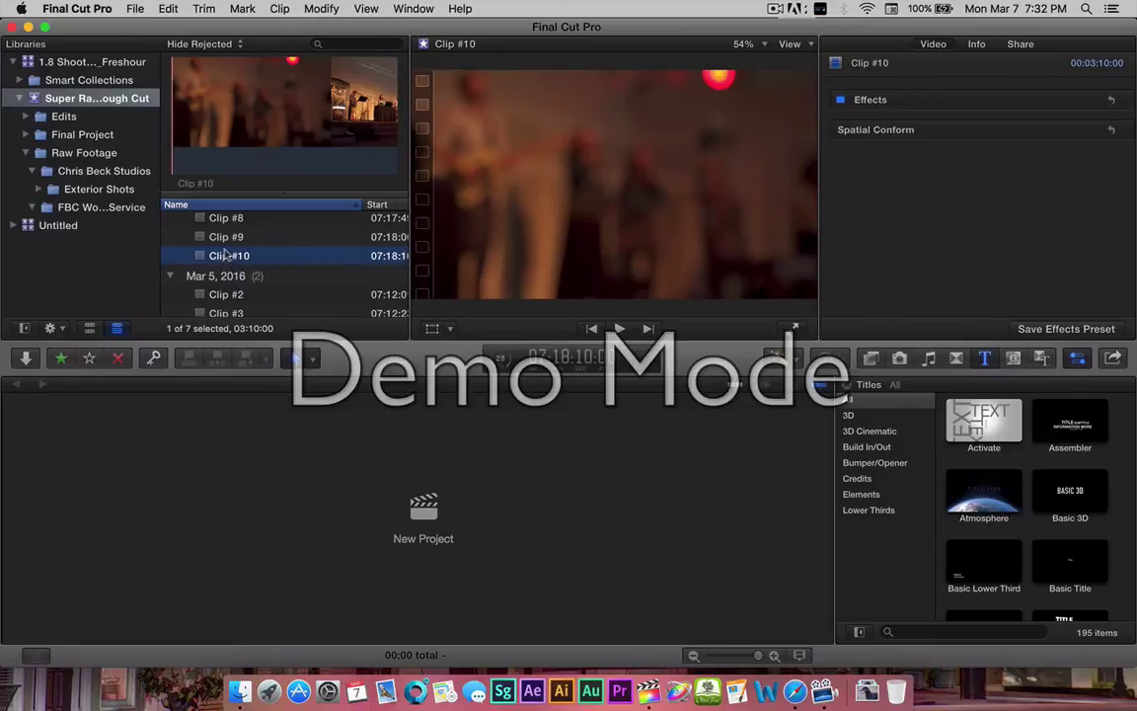
{"action": "left_click", "coordinate": [226, 256]}
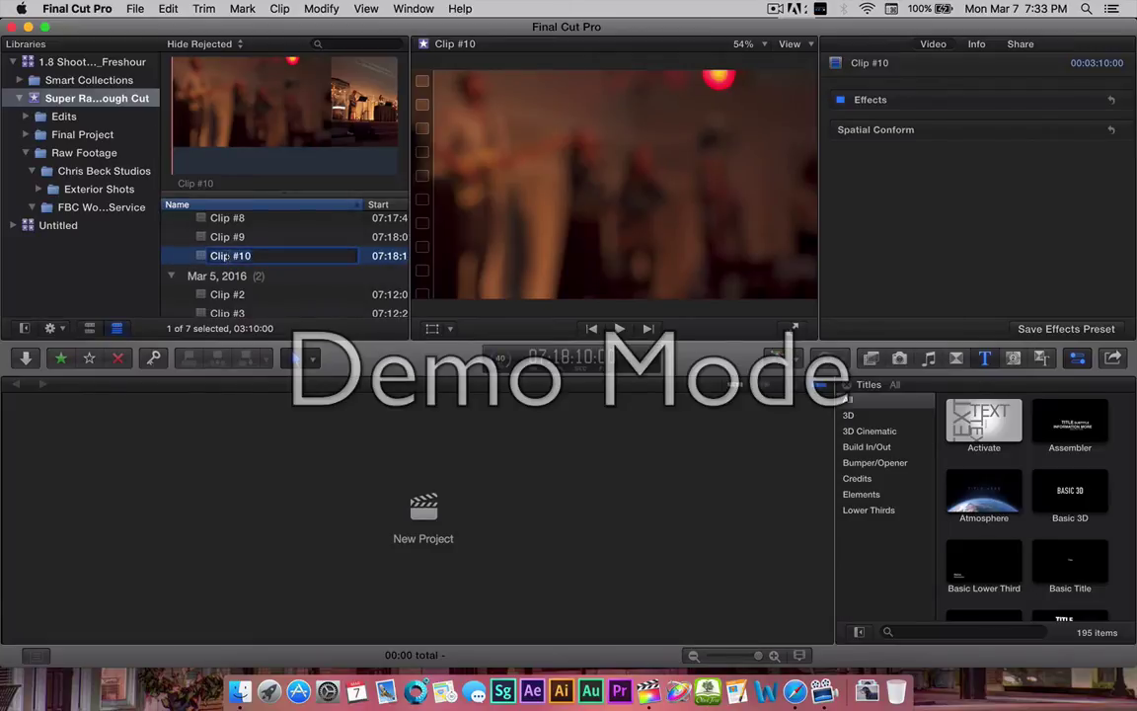
{"action": "type", "text": "FBC Worsh"}
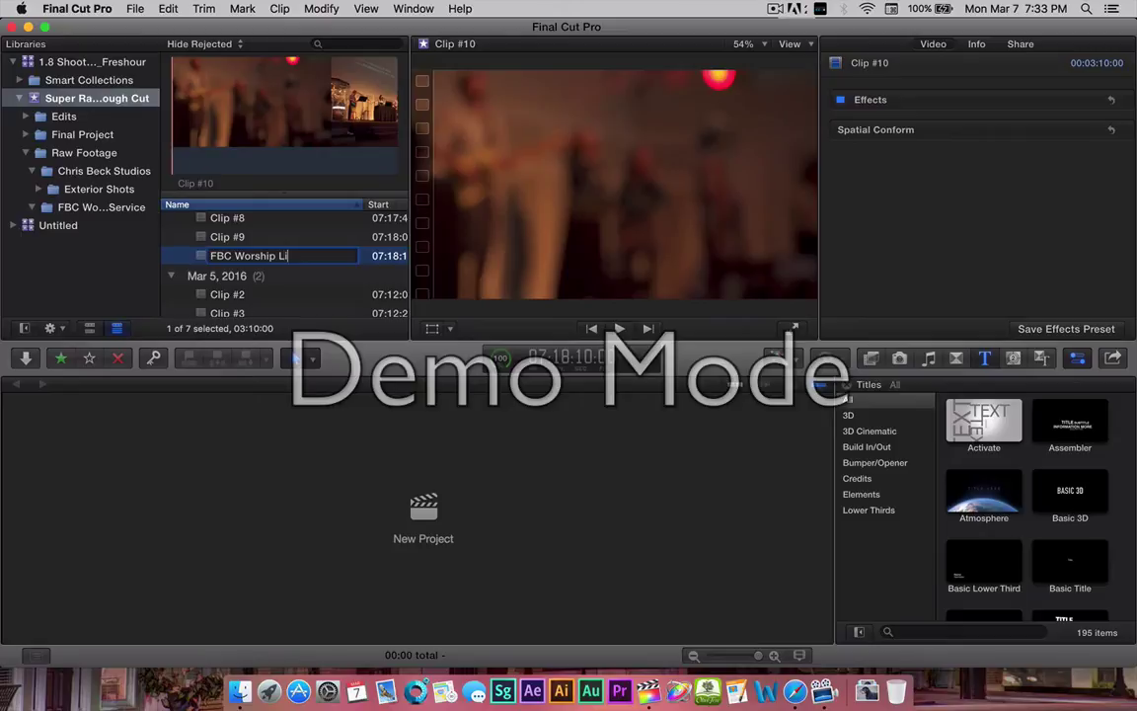
{"action": "key", "text": "Return"}
{"action": "key", "text": "Return"}
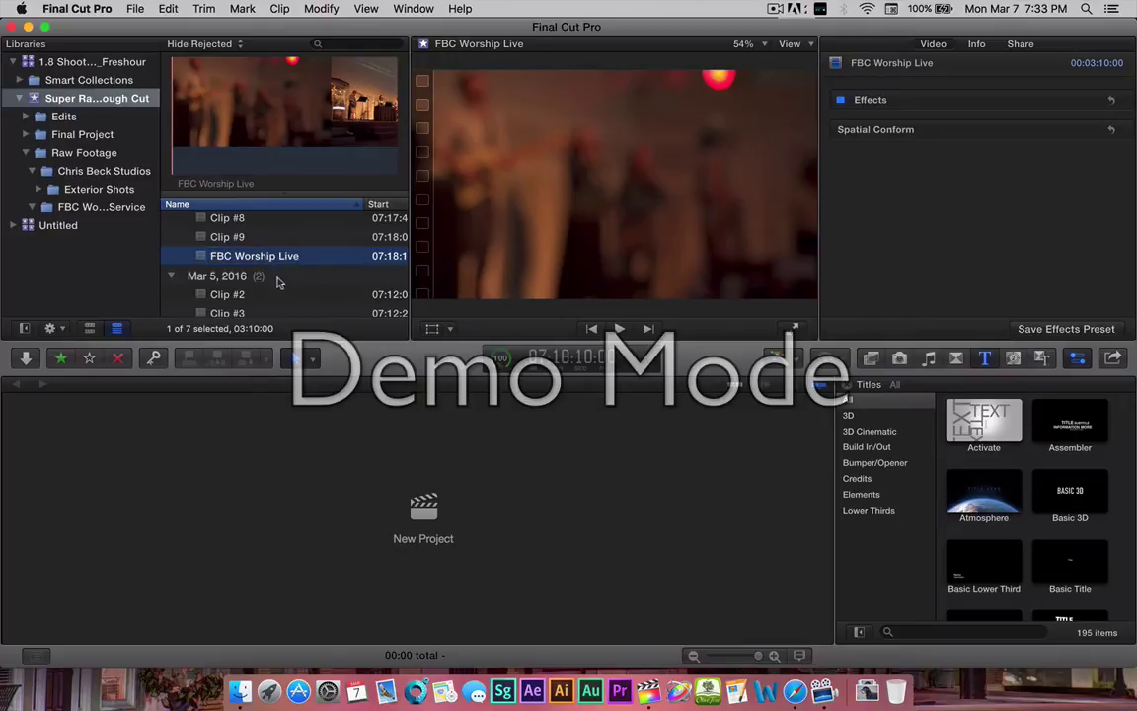
Rename Clip #2 to 'Beck Studio Left Side #1'.
{"action": "scroll", "coordinate": [259, 282], "scroll_direction": "down", "scroll_amount": 1}
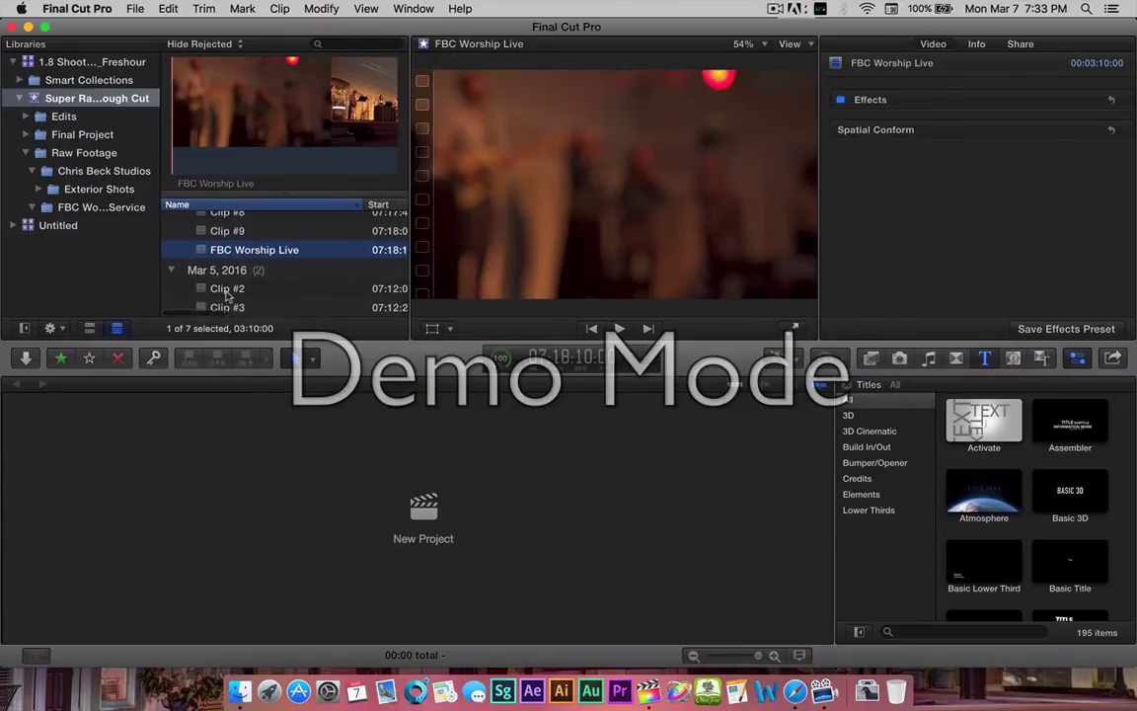
{"action": "left_click", "coordinate": [226, 288]}
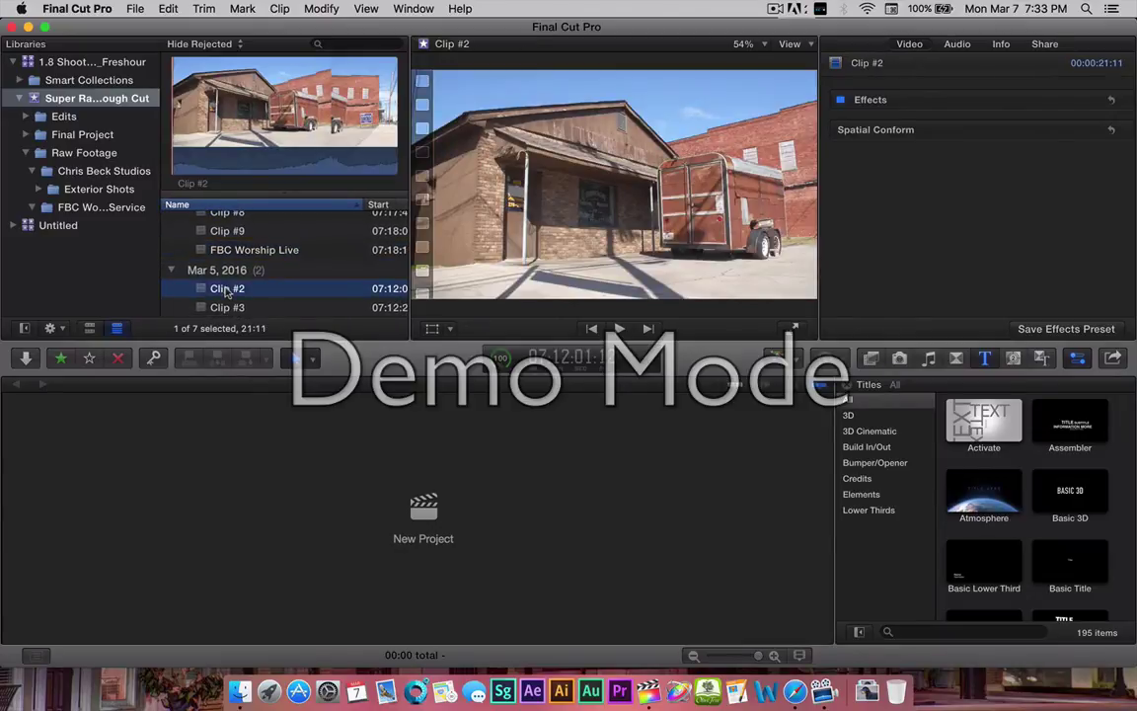
{"action": "left_click", "coordinate": [226, 288]}
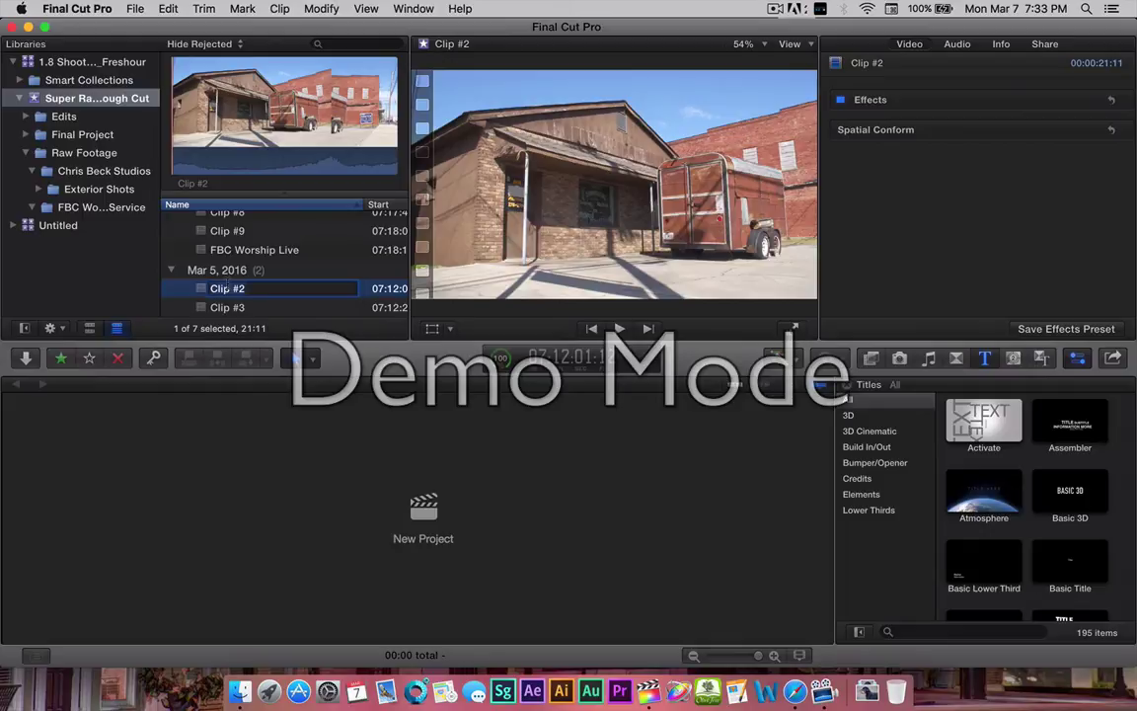
{"action": "type", "text": "Beck Studio Left"}
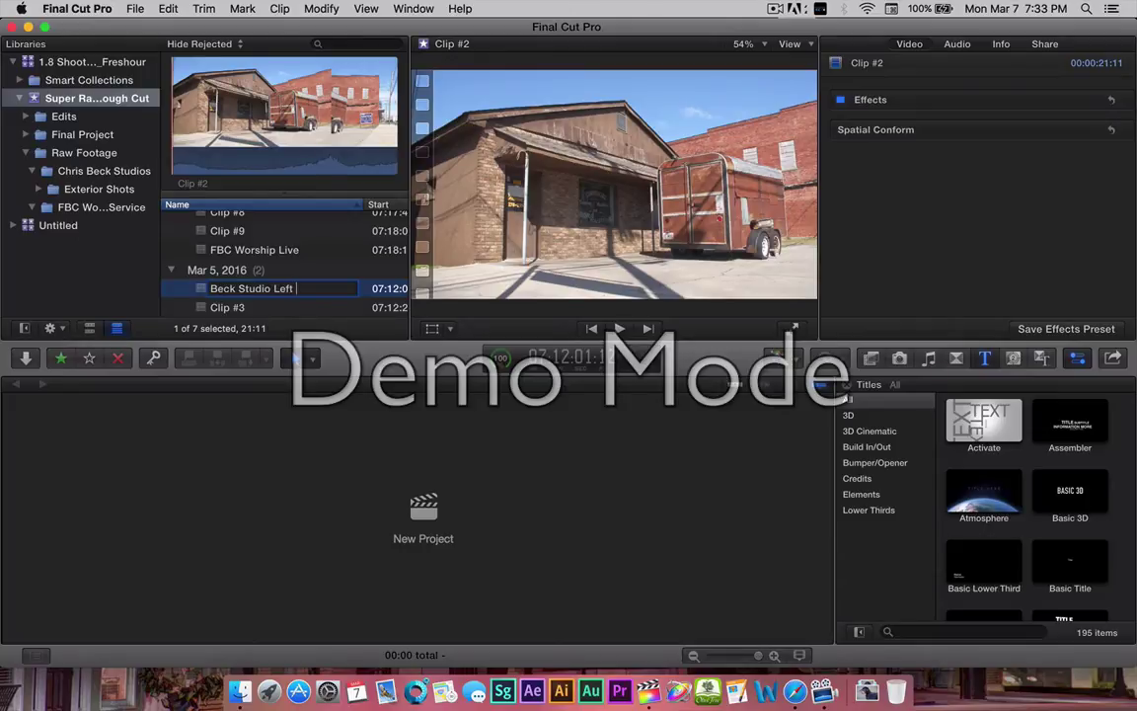
{"action": "type", "text": " Side"}
{"action": "key", "text": "Return"}
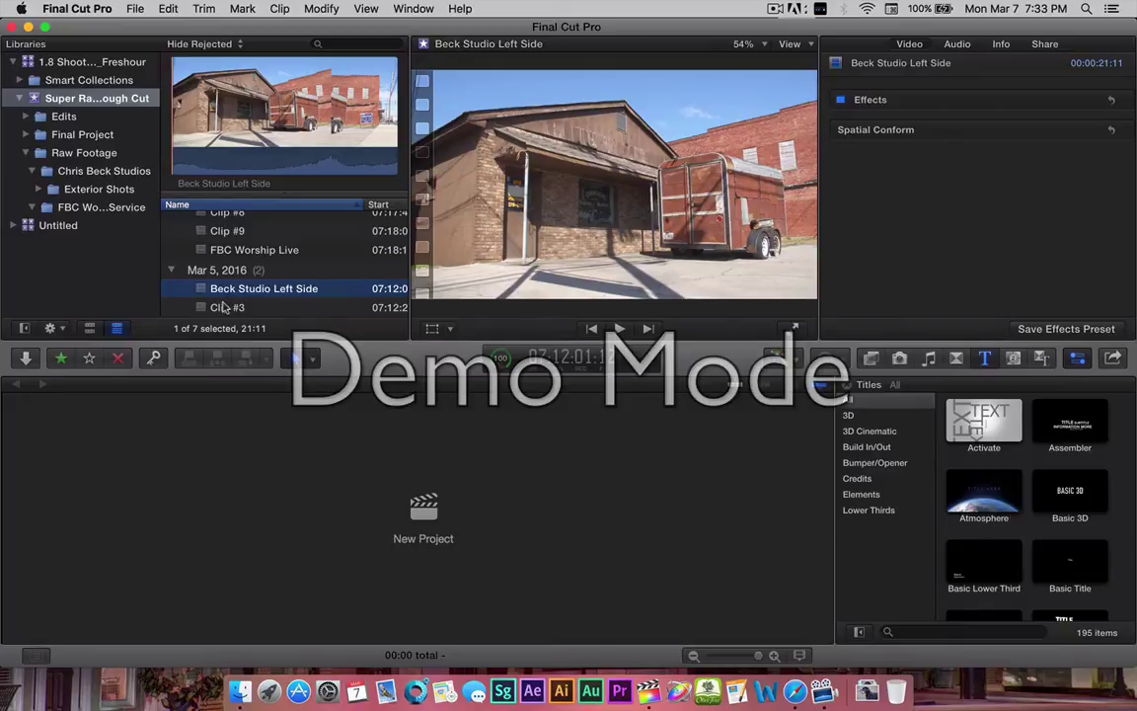
{"action": "left_click", "coordinate": [224, 307]}
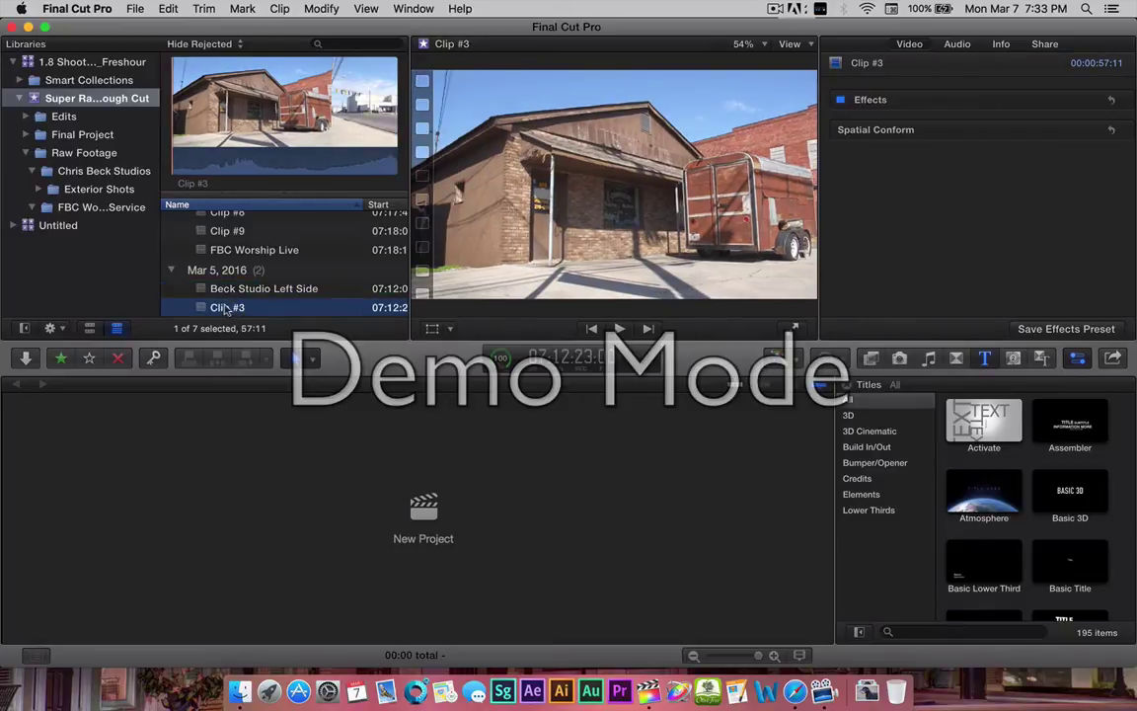
{"action": "left_click", "coordinate": [298, 288]}
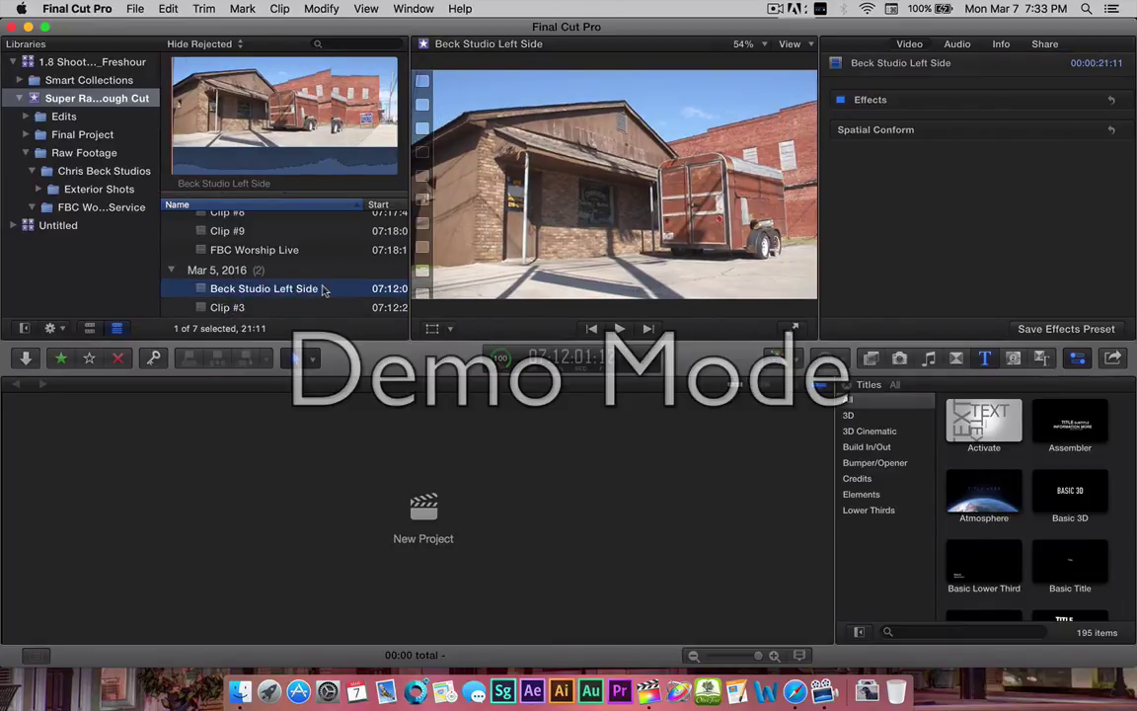
{"action": "key", "text": "Return"}
{"action": "key", "text": "Right"}
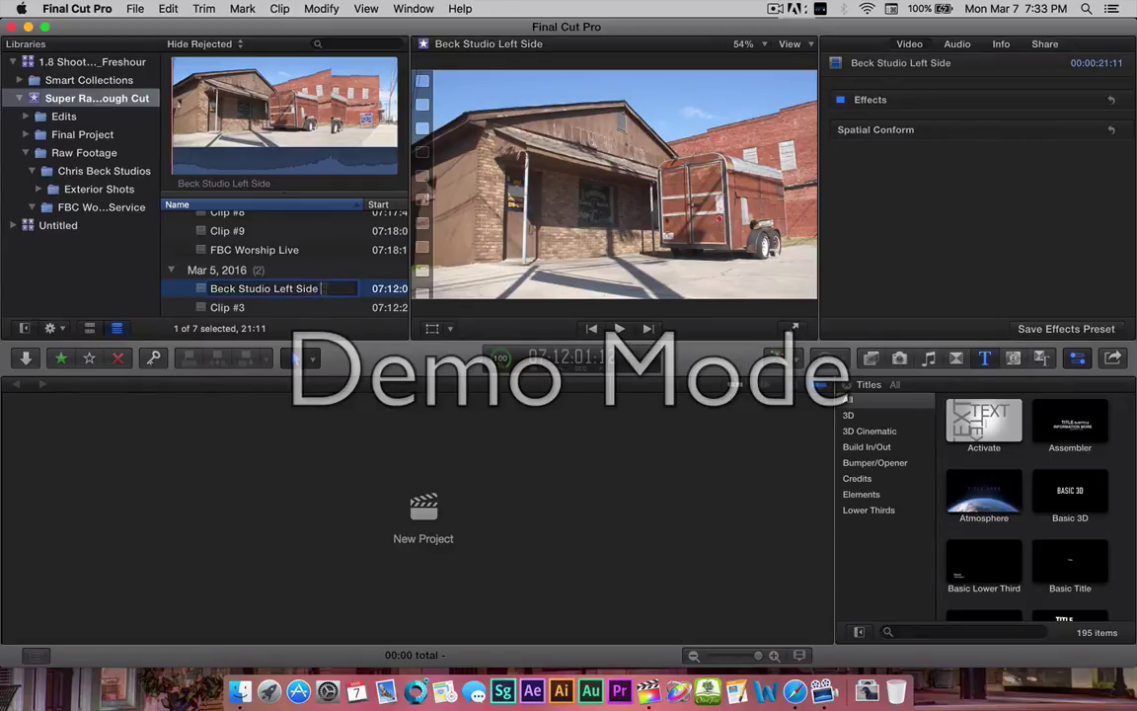
{"action": "type", "text": "#1"}
{"action": "key", "text": "Return"}
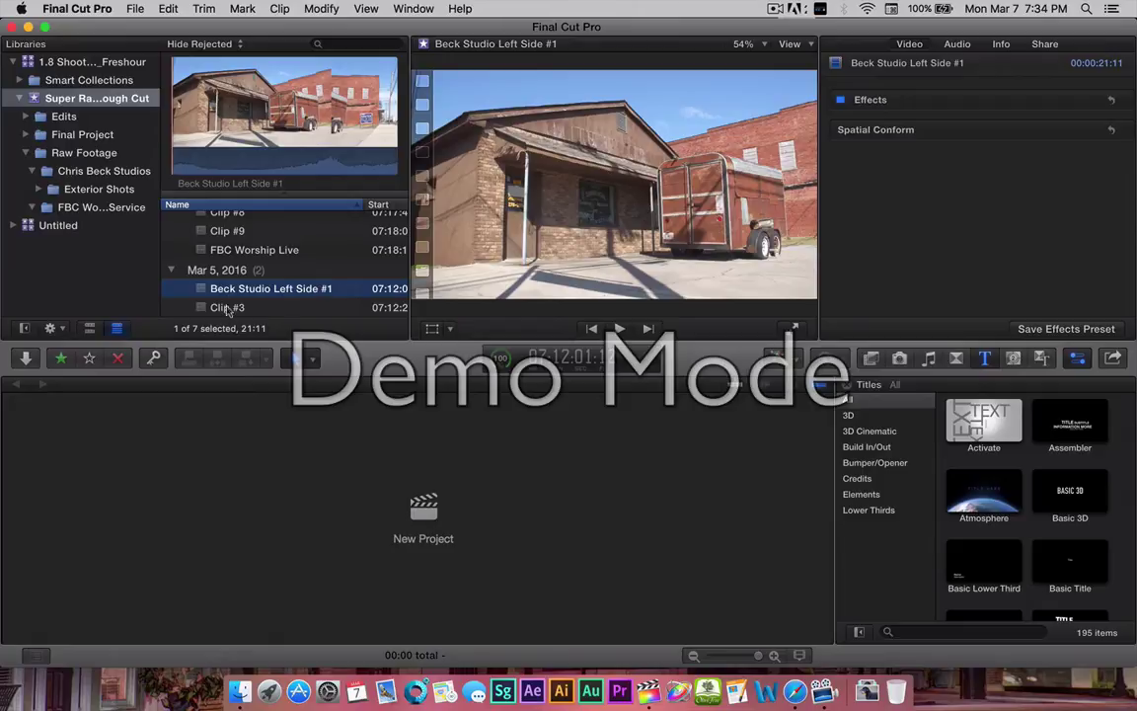
Rename Clip #3 to 'Beck Studio Left Side #2'.
{"action": "left_click", "coordinate": [233, 308]}
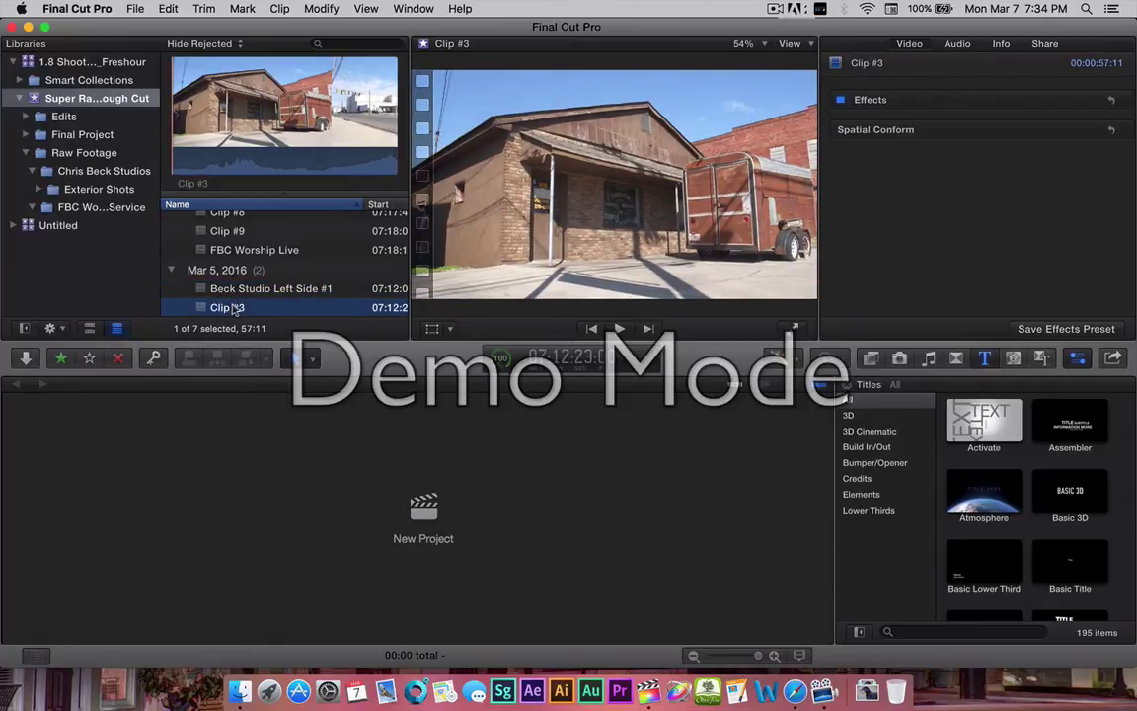
{"action": "left_click", "coordinate": [233, 308]}
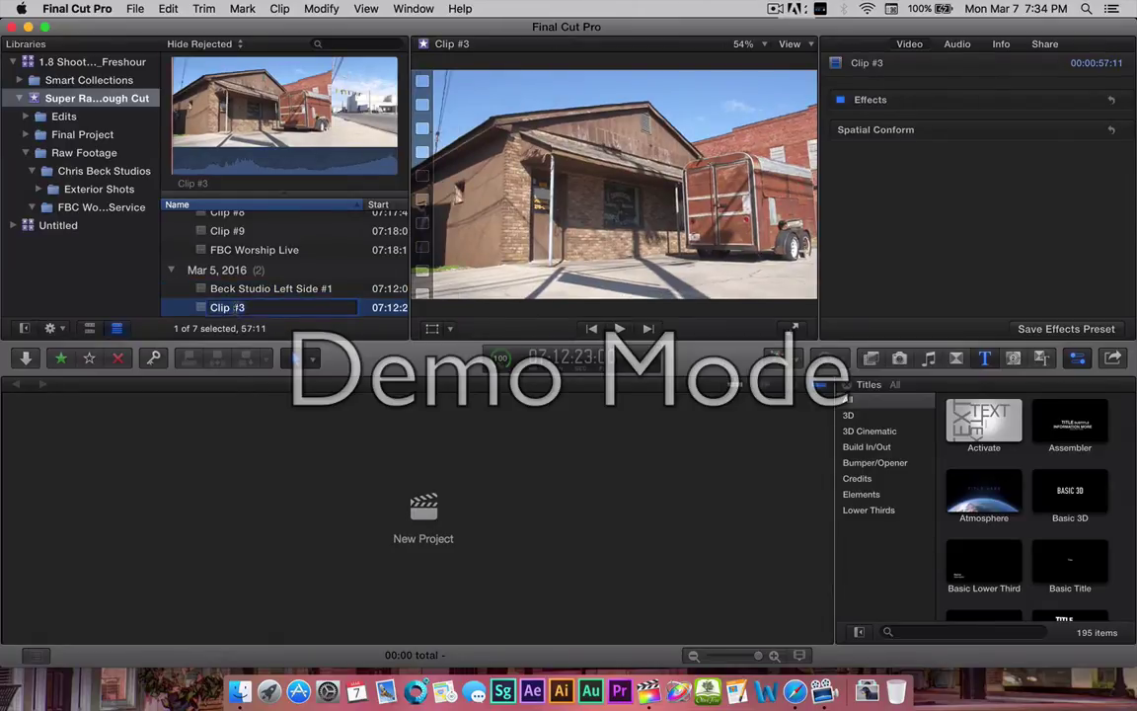
{"action": "type", "text": "Beck Studio Left Side"}
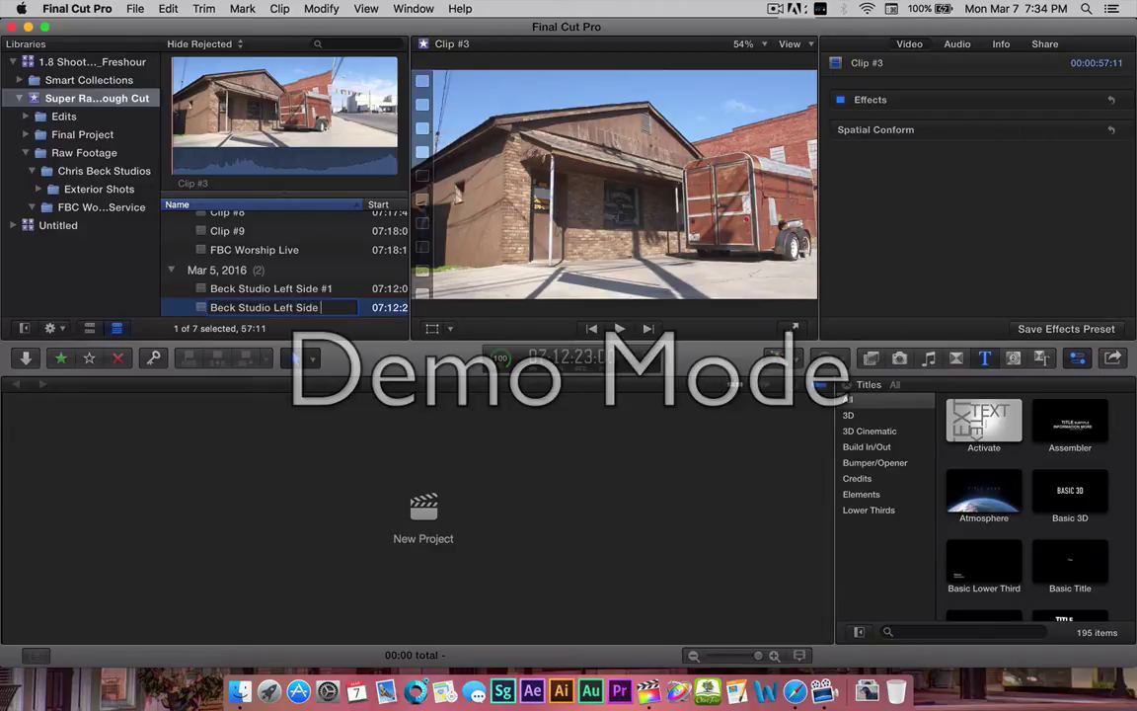
{"action": "type", "text": " #2"}
{"action": "key", "text": "Return"}
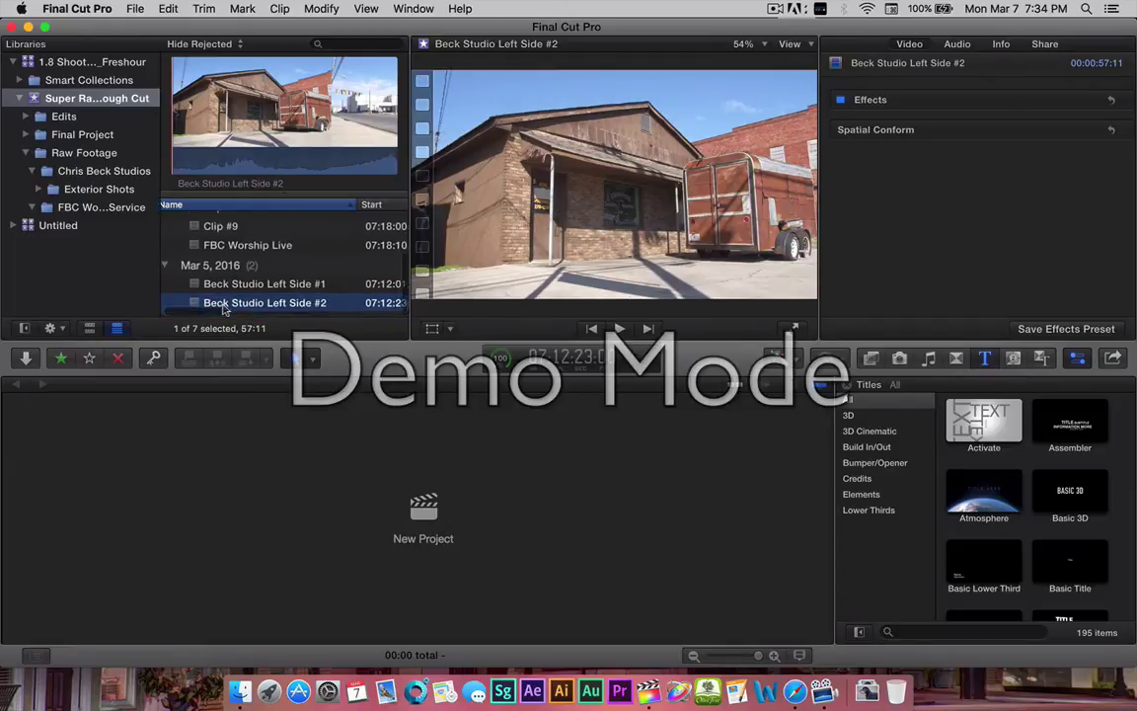
{"action": "scroll", "coordinate": [301, 229], "scroll_direction": "up", "scroll_amount": 2}
{"action": "scroll", "coordinate": [301, 229], "scroll_direction": "down", "scroll_amount": 2}
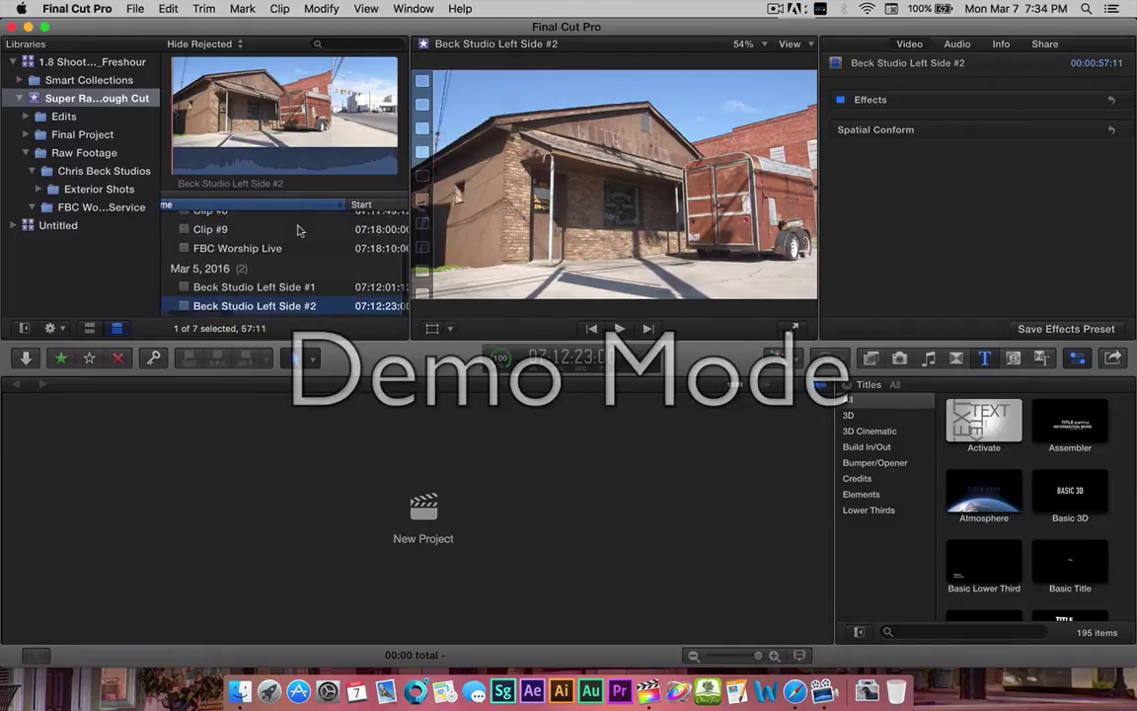
{"action": "scroll", "coordinate": [301, 229], "scroll_direction": "up", "scroll_amount": 5}
{"action": "scroll", "coordinate": [301, 229], "scroll_direction": "left", "scroll_amount": 1}
{"action": "scroll", "coordinate": [301, 229], "scroll_direction": "down", "scroll_amount": 3}
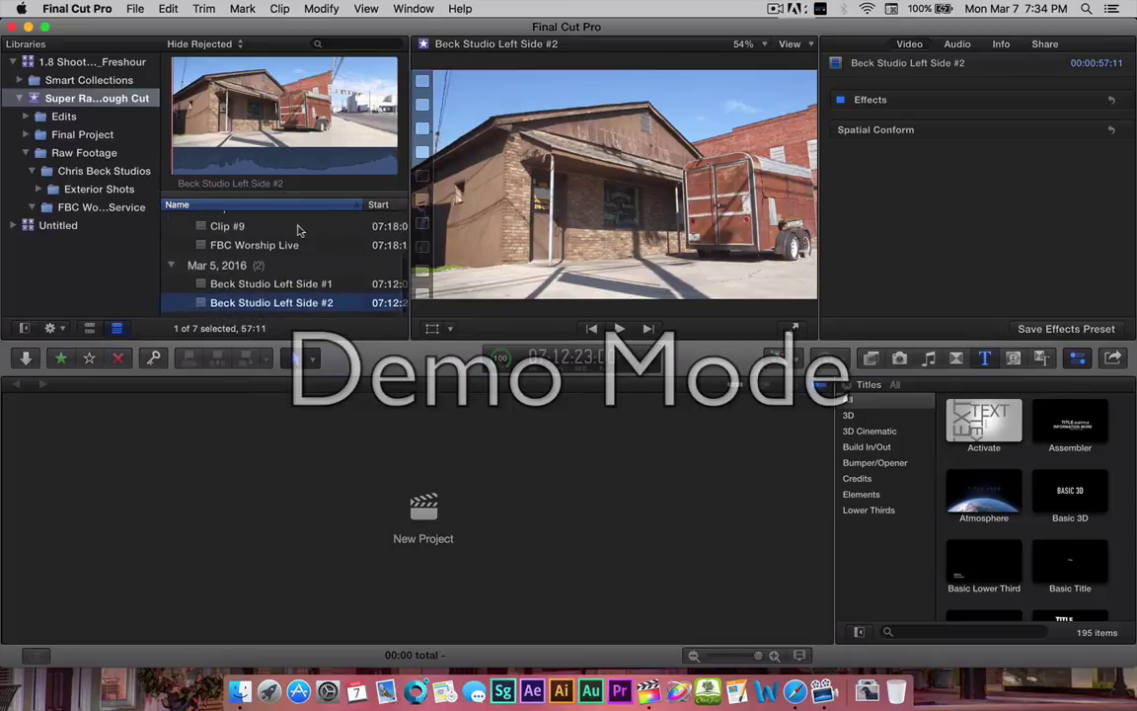
{"action": "scroll", "coordinate": [301, 229], "scroll_direction": "right", "scroll_amount": 2}
{"action": "scroll", "coordinate": [301, 229], "scroll_direction": "right", "scroll_amount": 3}
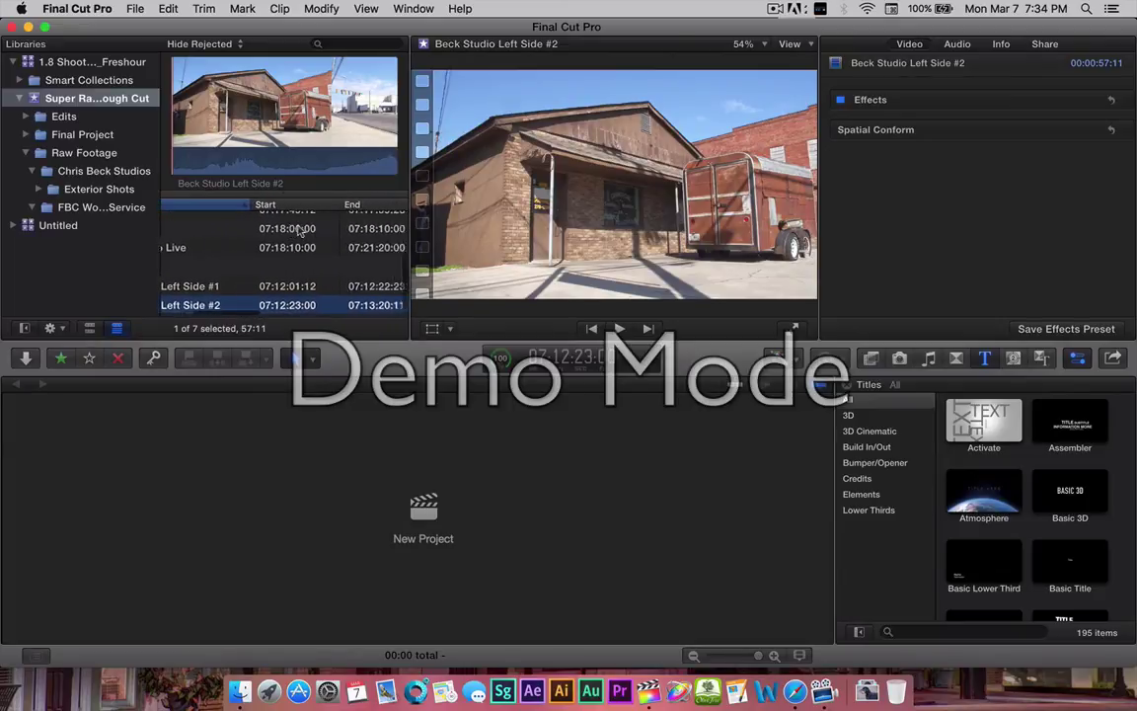
{"action": "scroll", "coordinate": [301, 229], "scroll_direction": "left", "scroll_amount": 5}
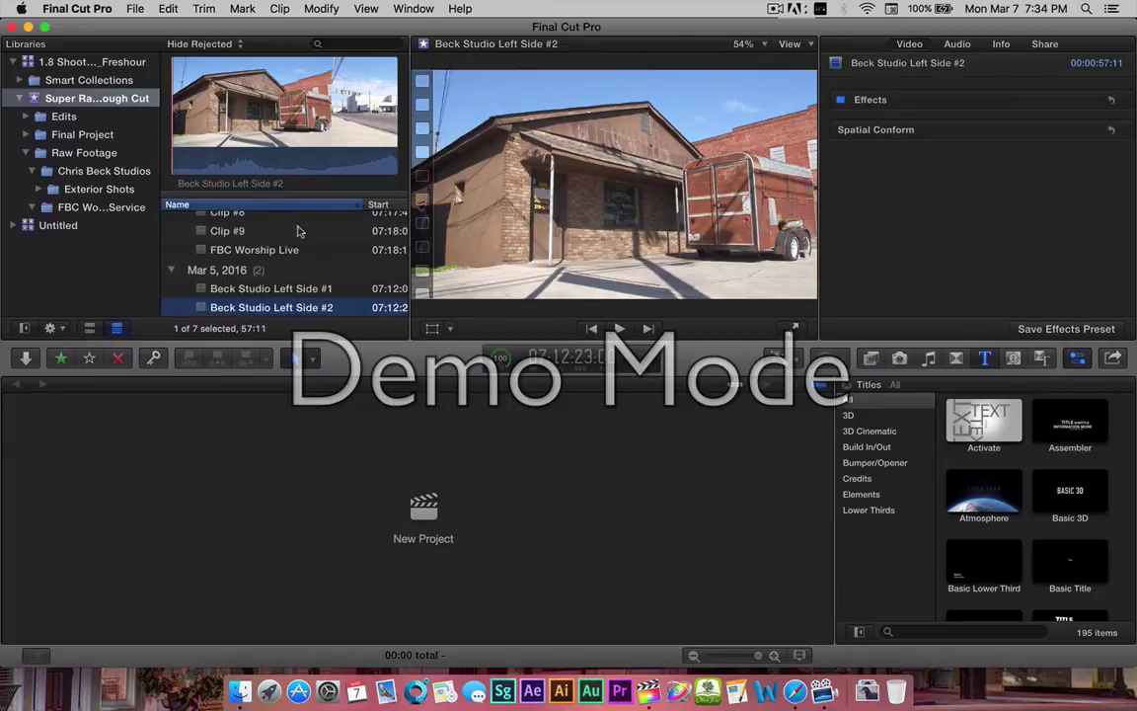
{"action": "scroll", "coordinate": [245, 303], "scroll_direction": "left", "scroll_amount": 1}
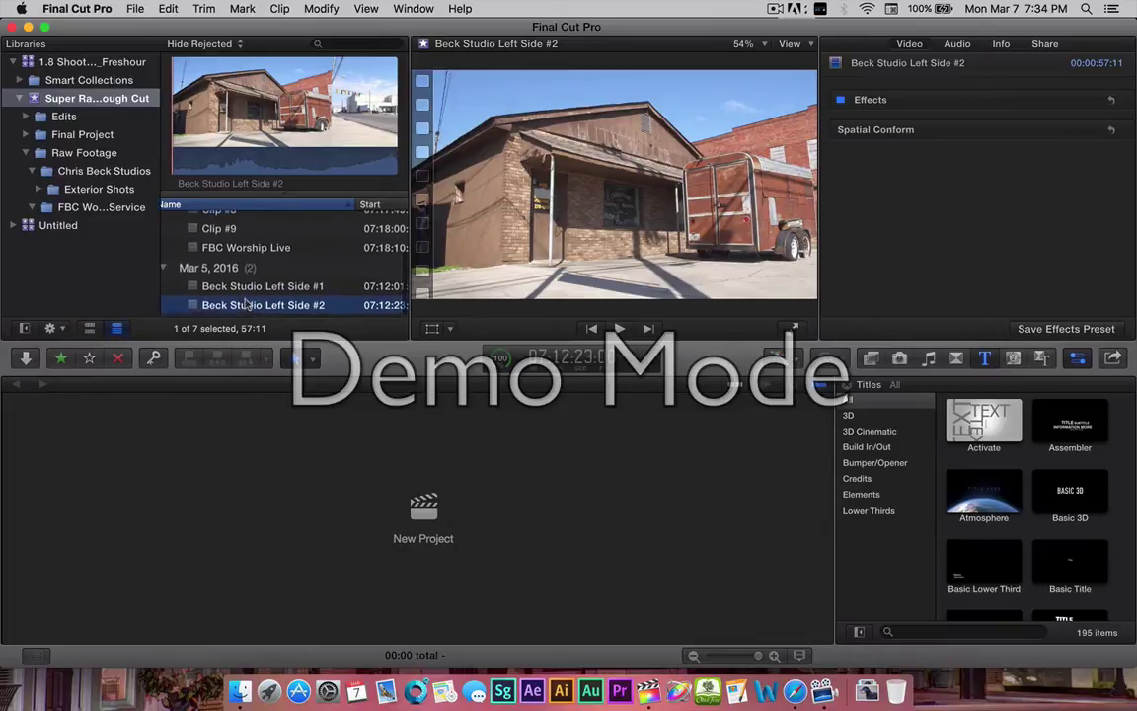
{"action": "scroll", "coordinate": [245, 305], "scroll_direction": "up", "scroll_amount": 3}
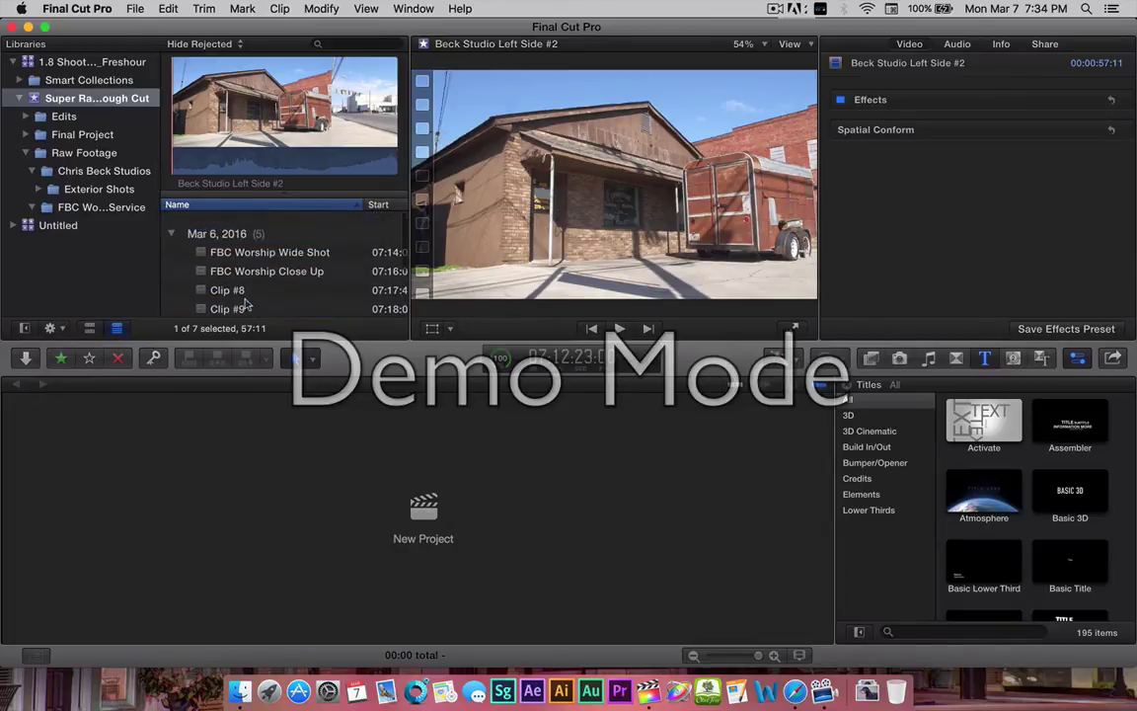
{"action": "scroll", "coordinate": [245, 305], "scroll_direction": "down", "scroll_amount": 3}
{"action": "scroll", "coordinate": [247, 304], "scroll_direction": "right", "scroll_amount": 1}
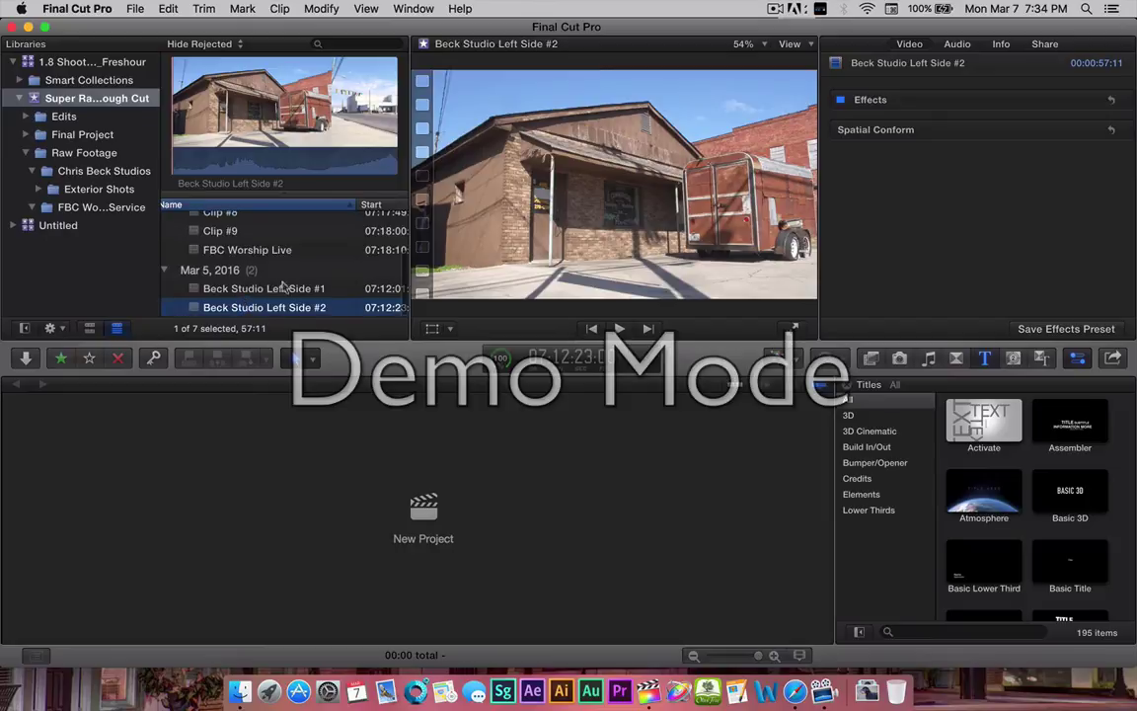
{"action": "scroll", "coordinate": [247, 296], "scroll_direction": "up", "scroll_amount": 1}
{"action": "scroll", "coordinate": [247, 296], "scroll_direction": "left", "scroll_amount": 1}
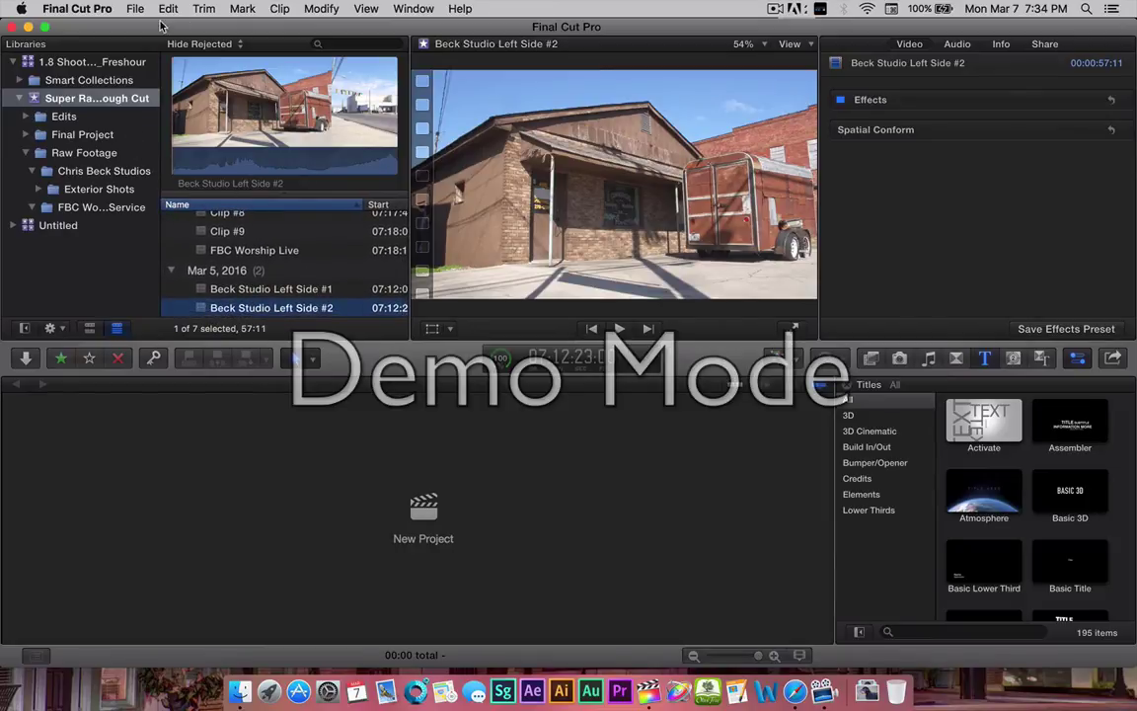
Bring up Media Import for Super Raw Rough Cut and preview the FS700 camera clips.
{"action": "right_click", "coordinate": [96, 104]}
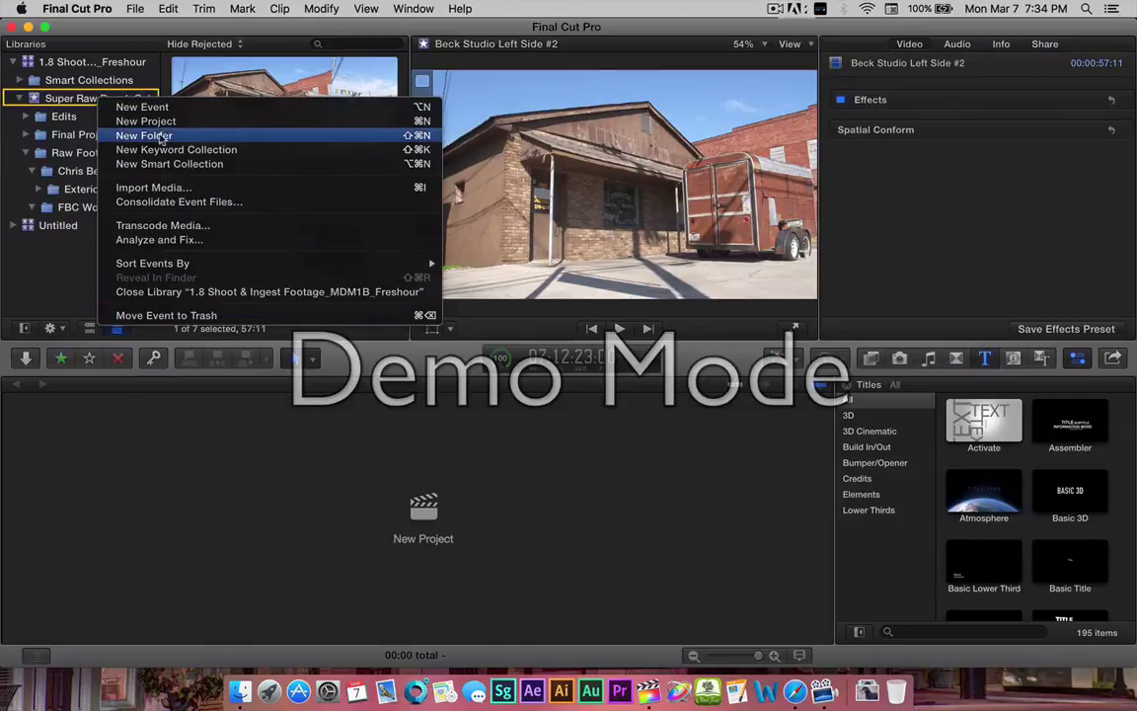
{"action": "left_click", "coordinate": [157, 189]}
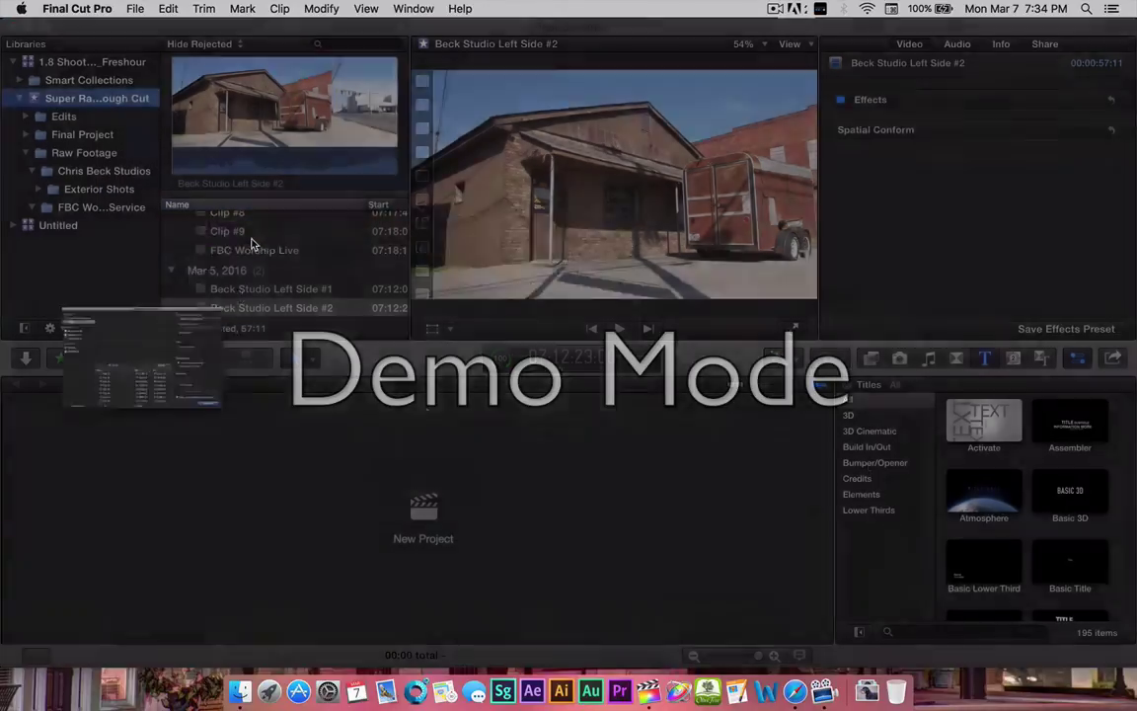
{"action": "scroll", "coordinate": [622, 488], "scroll_direction": "down", "scroll_amount": 2}
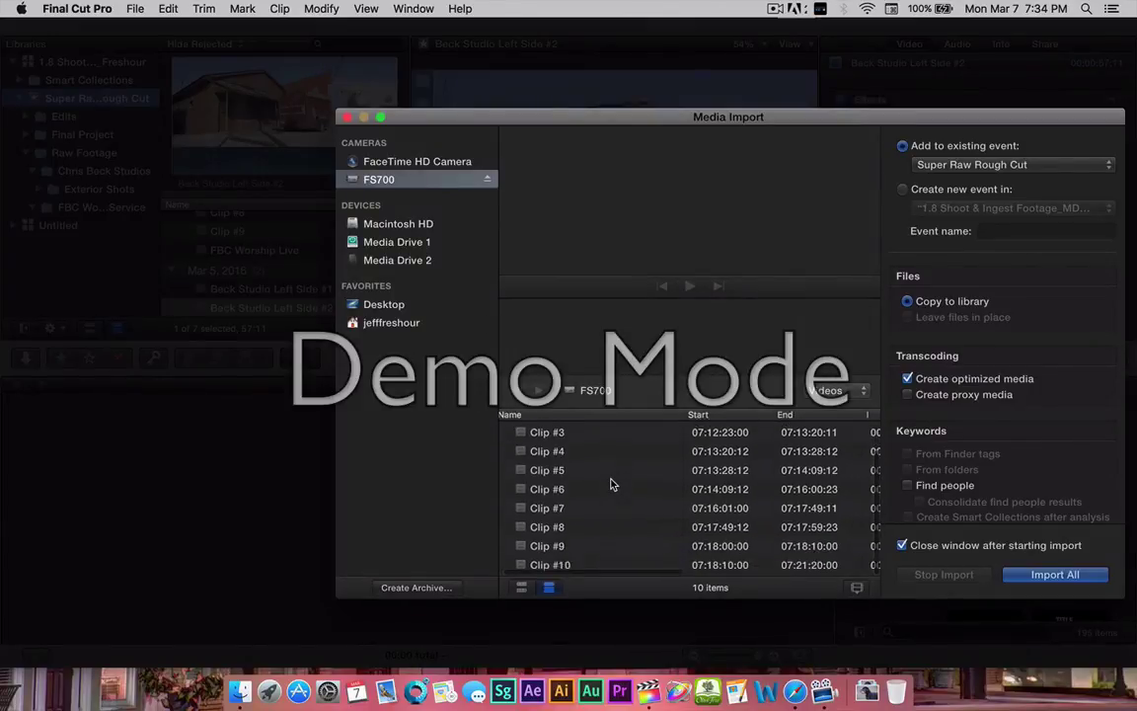
{"action": "left_click", "coordinate": [551, 547]}
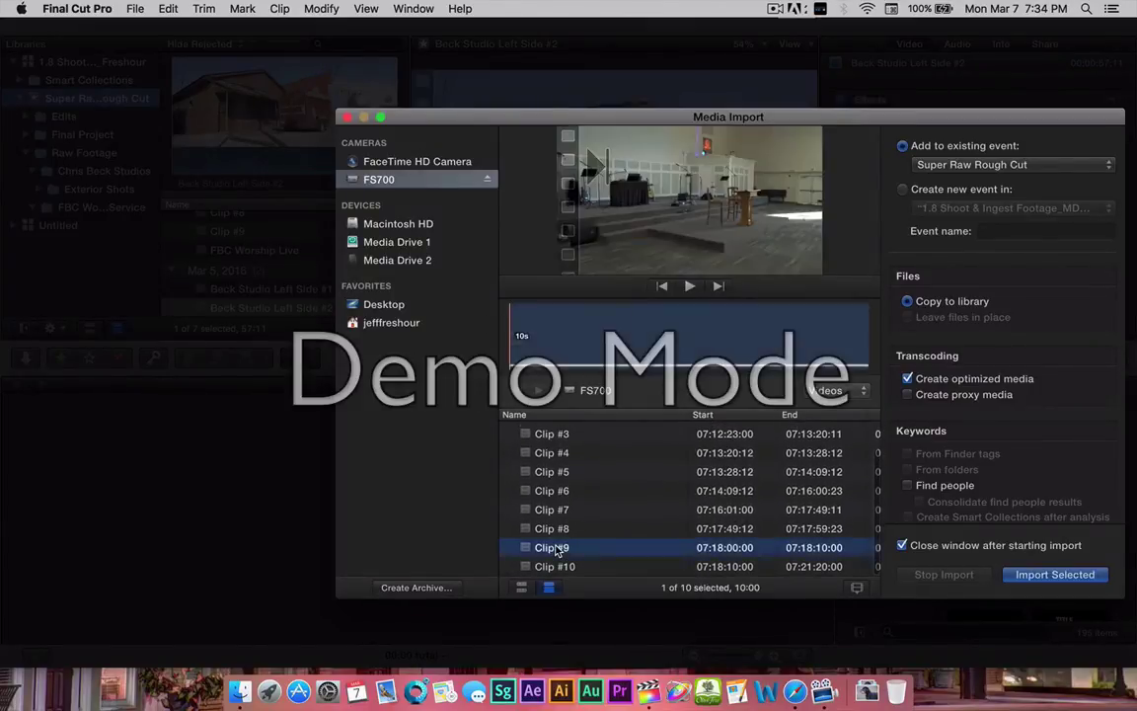
{"action": "left_click", "coordinate": [551, 567]}
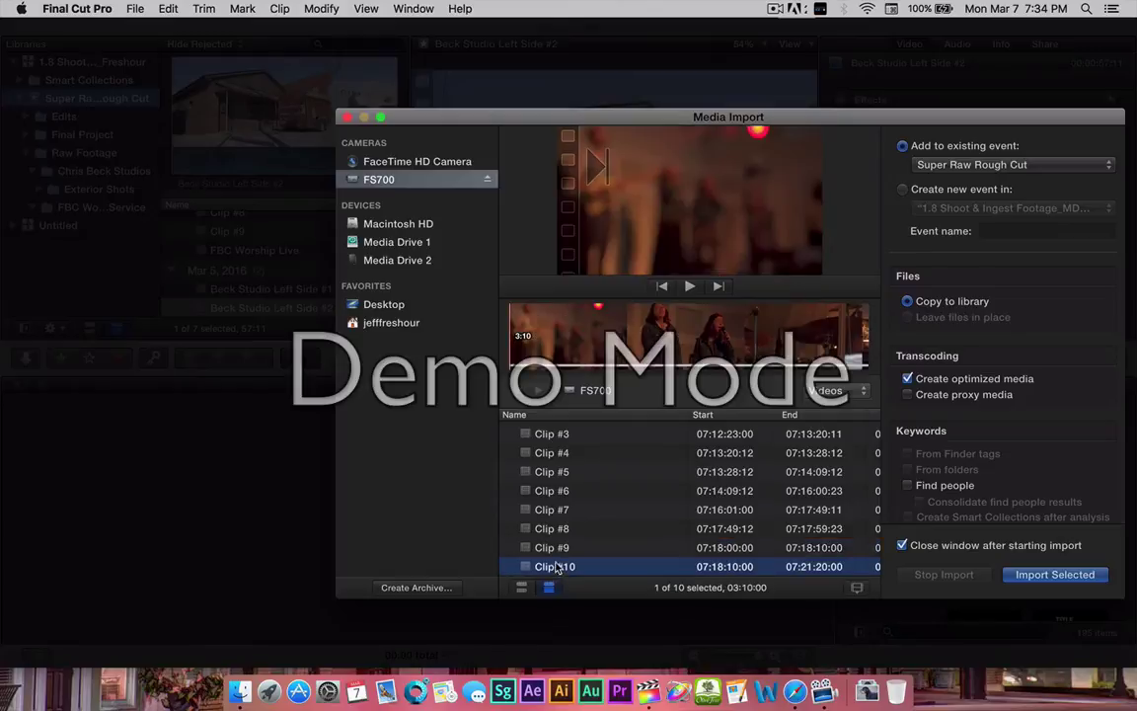
{"action": "left_click", "coordinate": [553, 510]}
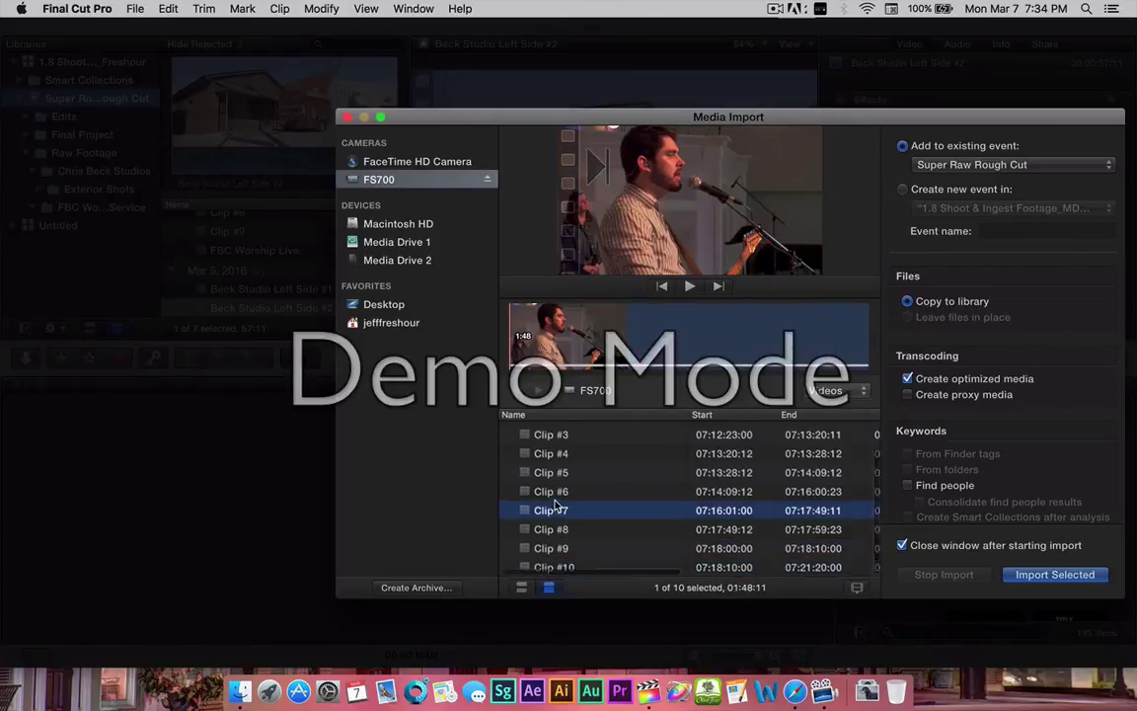
{"action": "scroll", "coordinate": [556, 505], "scroll_direction": "up", "scroll_amount": 2}
{"action": "left_click", "coordinate": [549, 431]}
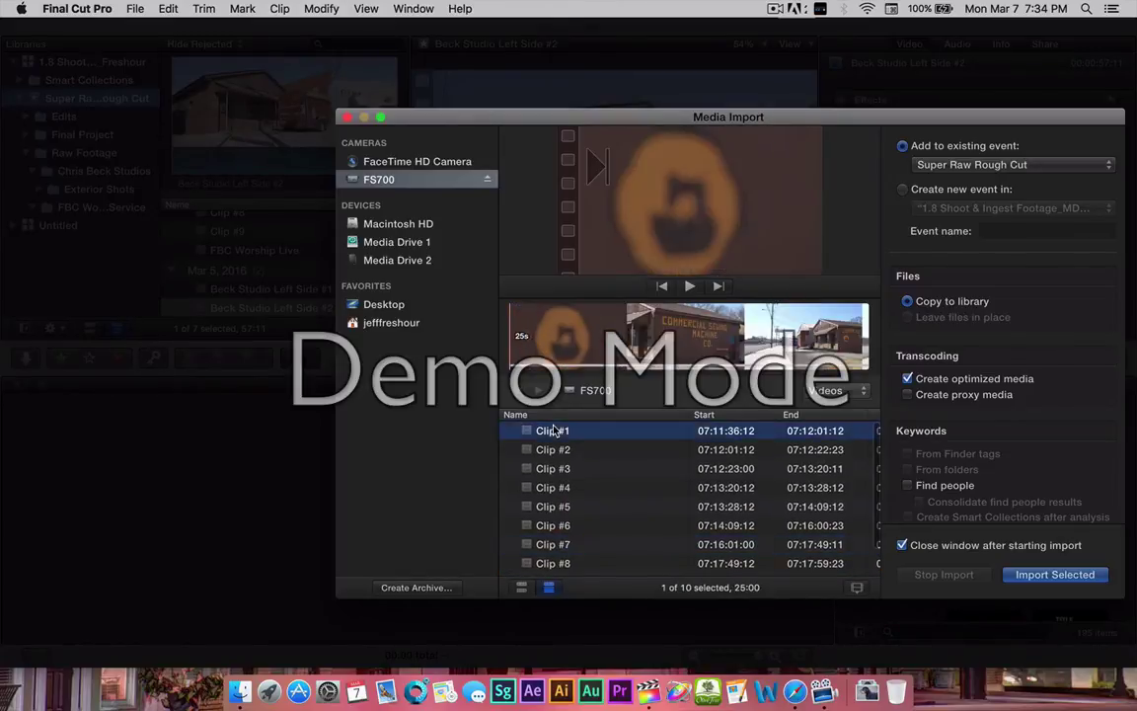
{"action": "left_click", "coordinate": [552, 455]}
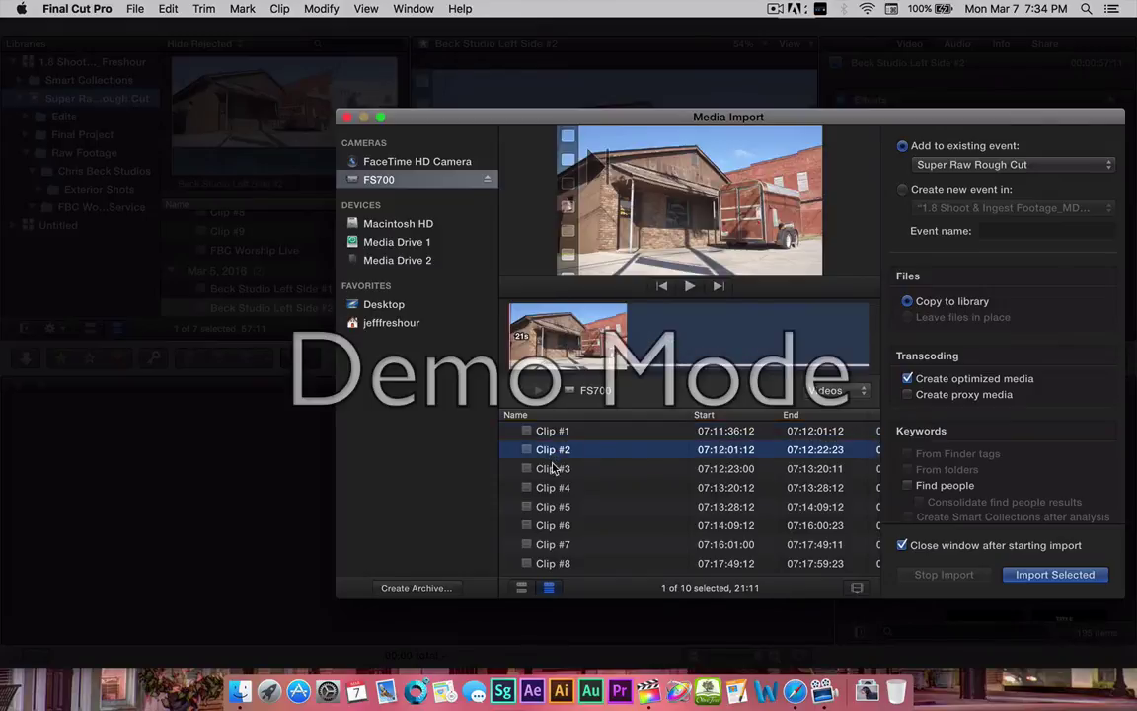
{"action": "left_click", "coordinate": [553, 470]}
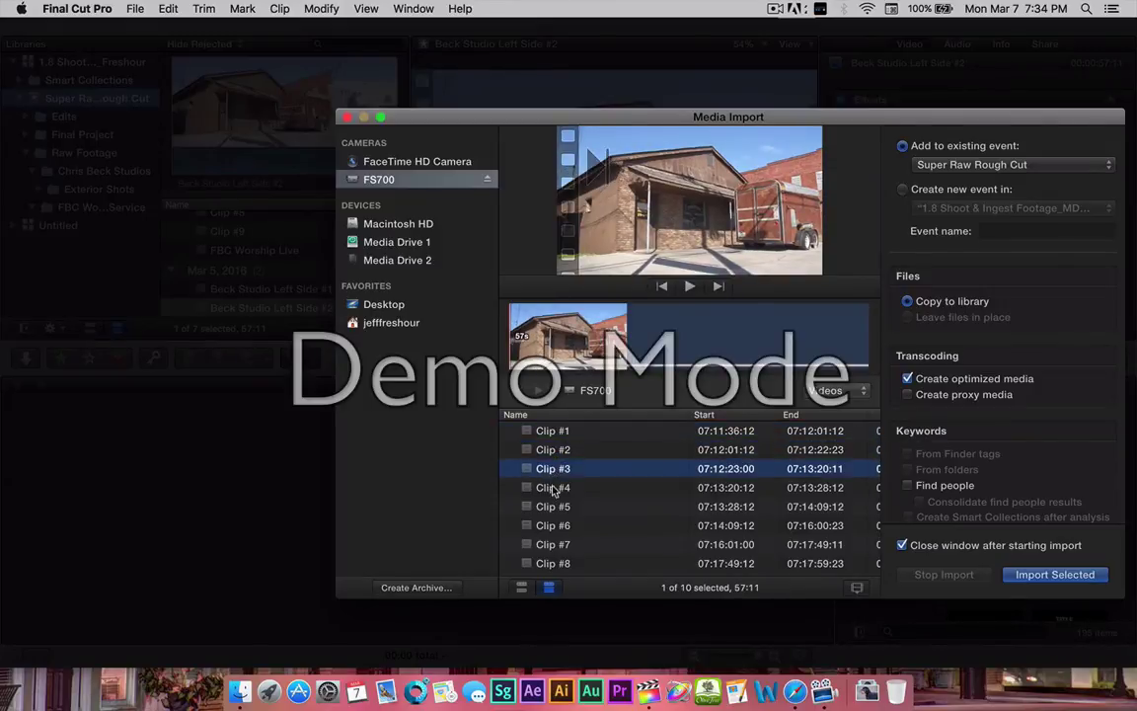
{"action": "left_click", "coordinate": [554, 491]}
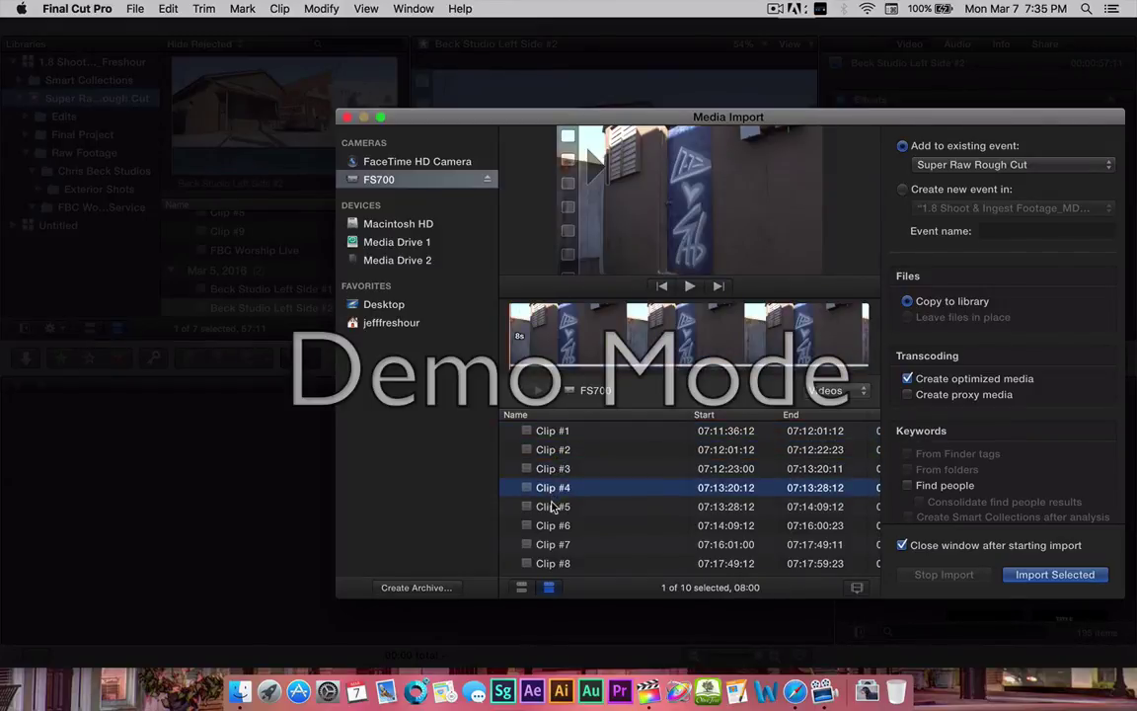
{"action": "left_click", "coordinate": [554, 505]}
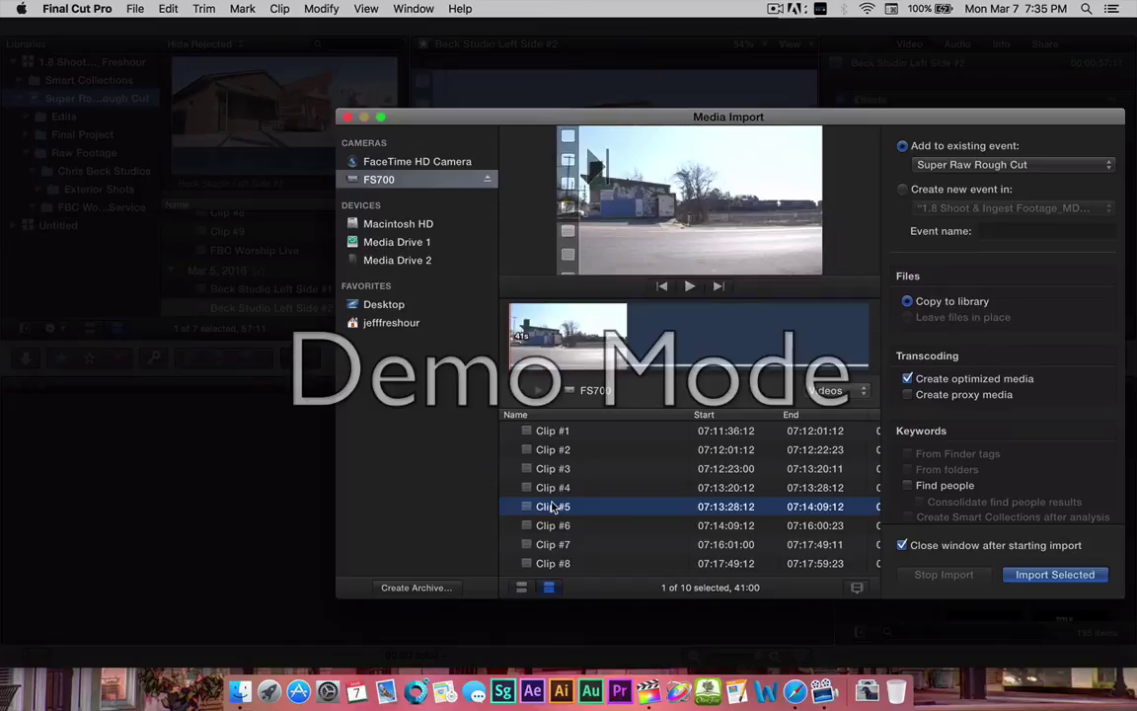
Select Clips #1, #4 and #5 and import them into the event.
{"action": "left_click", "coordinate": [548, 434]}
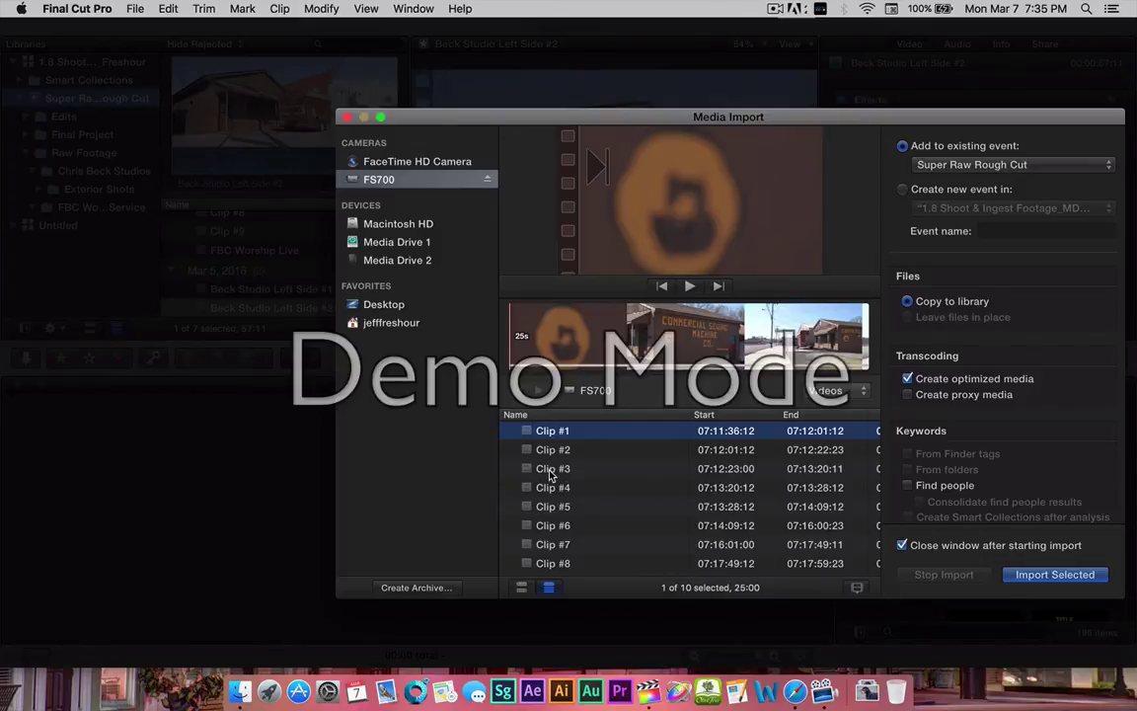
{"action": "left_click", "coordinate": [549, 486], "text": "super"}
{"action": "left_click", "coordinate": [549, 505], "text": "super"}
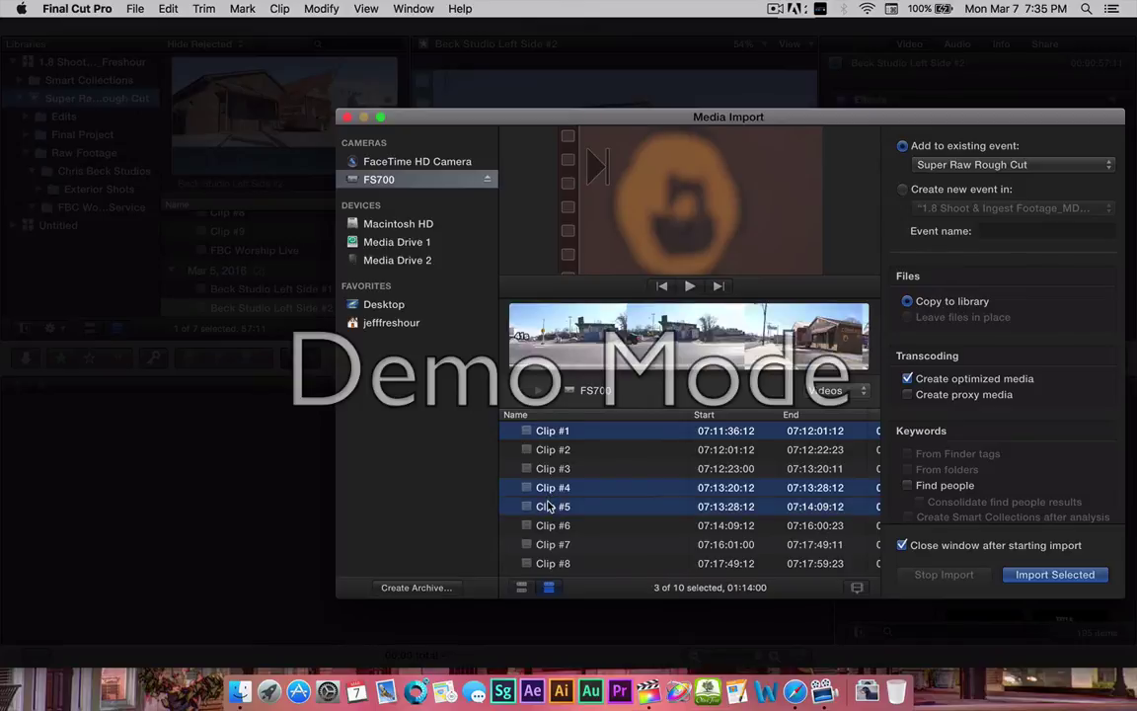
{"action": "left_click", "coordinate": [1054, 574]}
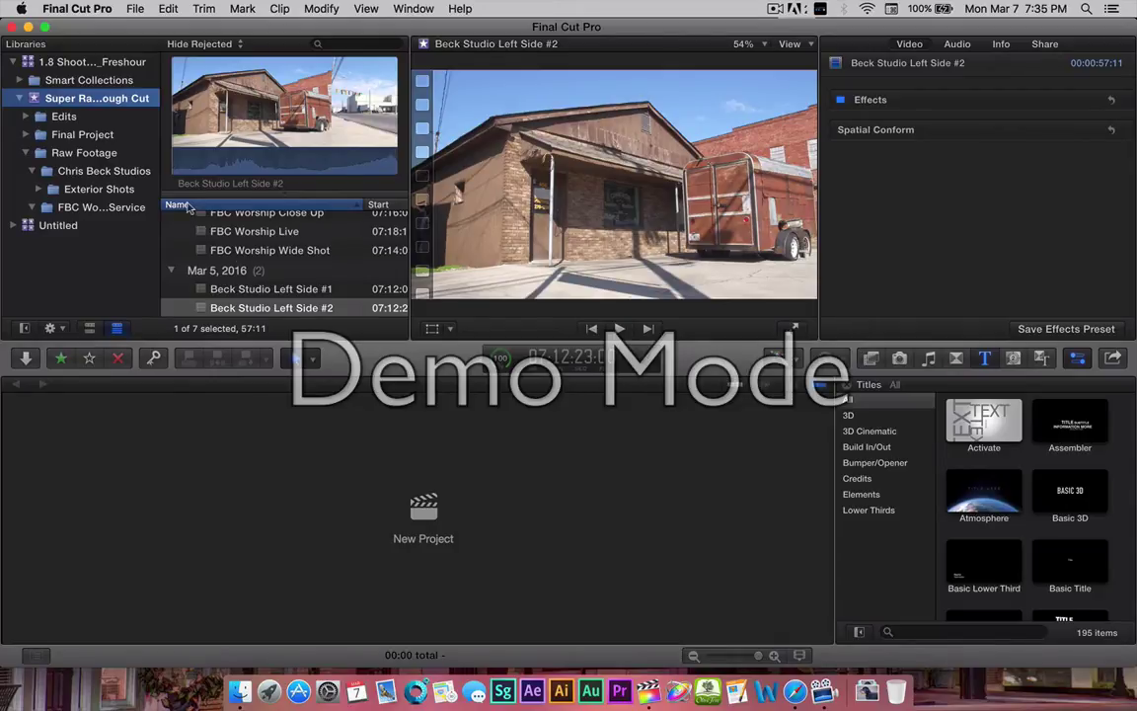
Review Clip #8, Clip #9, and Beck Studio Left Side #1 and #2 in the browser.
{"action": "scroll", "coordinate": [188, 205], "scroll_direction": "up", "scroll_amount": 3}
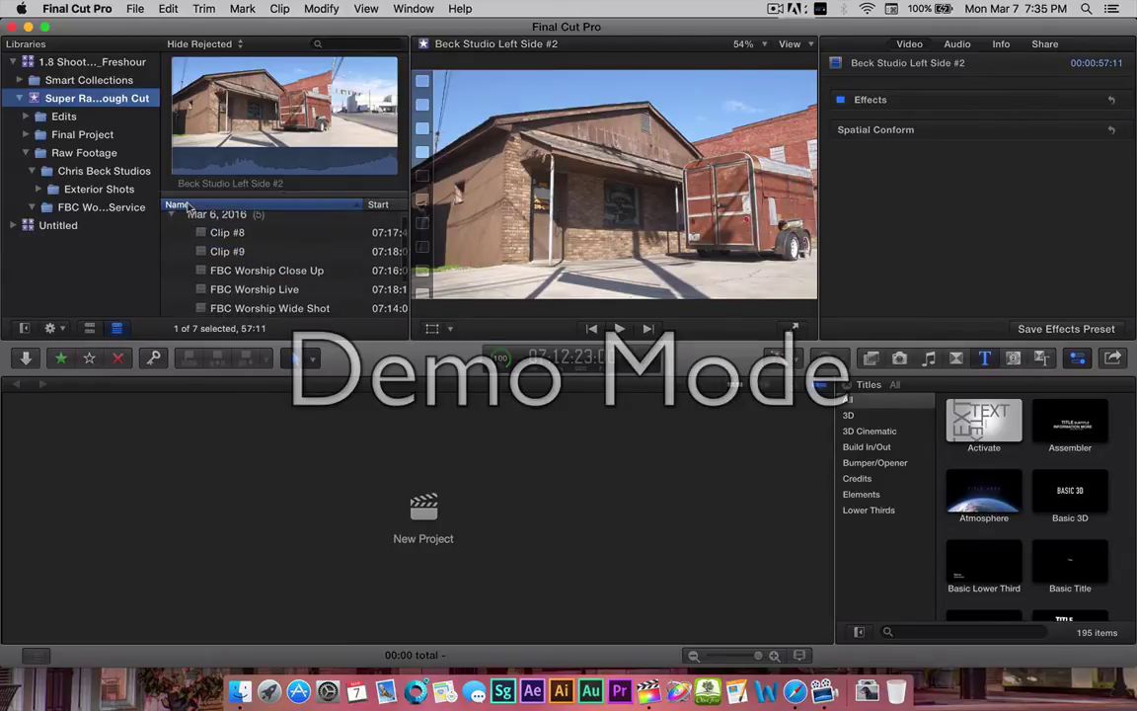
{"action": "scroll", "coordinate": [188, 205], "scroll_direction": "down", "scroll_amount": 1}
{"action": "scroll", "coordinate": [187, 205], "scroll_direction": "up", "scroll_amount": 1}
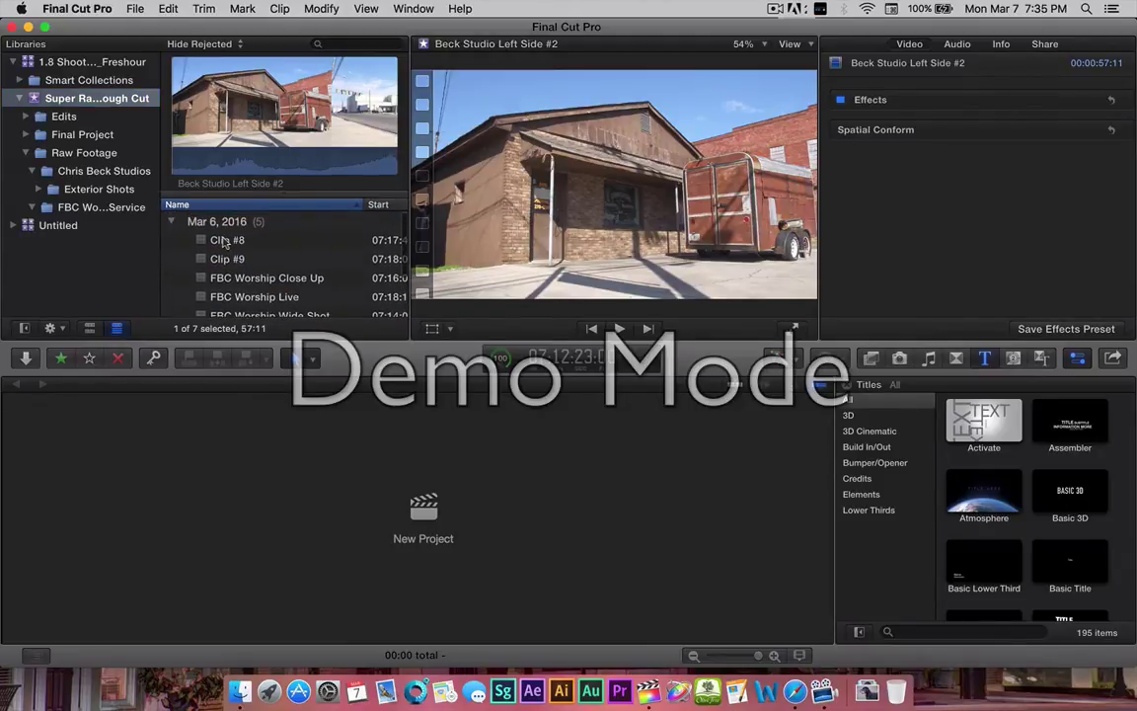
{"action": "left_click", "coordinate": [208, 239]}
{"action": "left_click", "coordinate": [222, 258]}
{"action": "scroll", "coordinate": [223, 277], "scroll_direction": "down", "scroll_amount": 3}
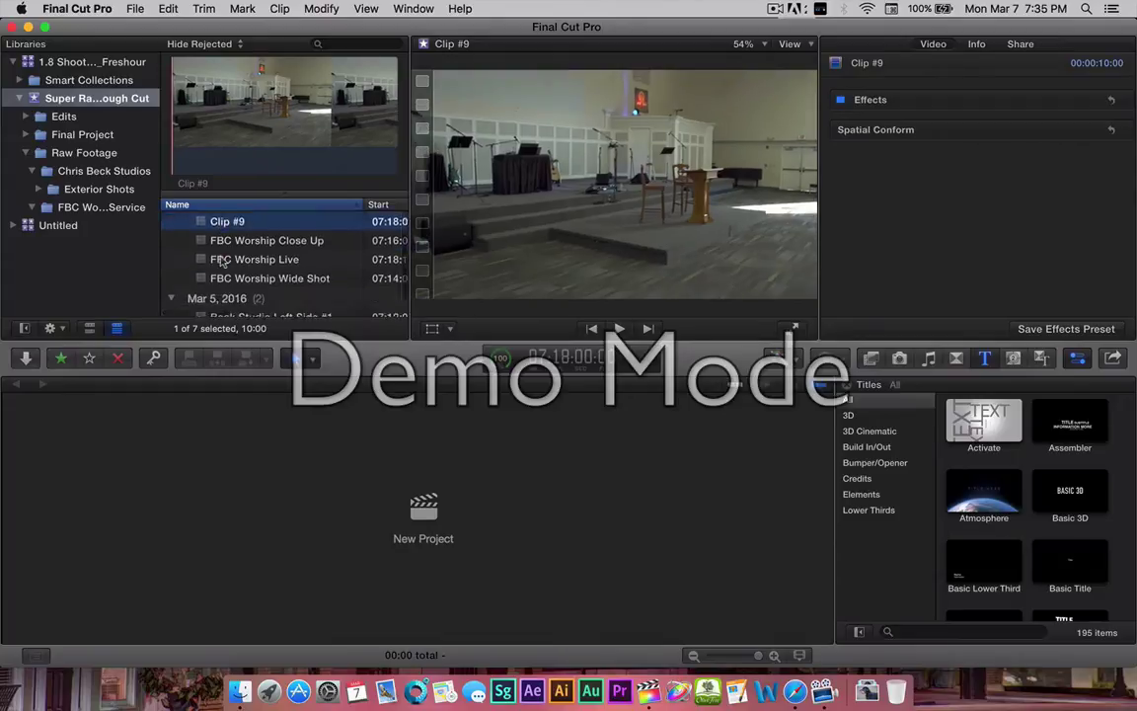
{"action": "left_click", "coordinate": [225, 290]}
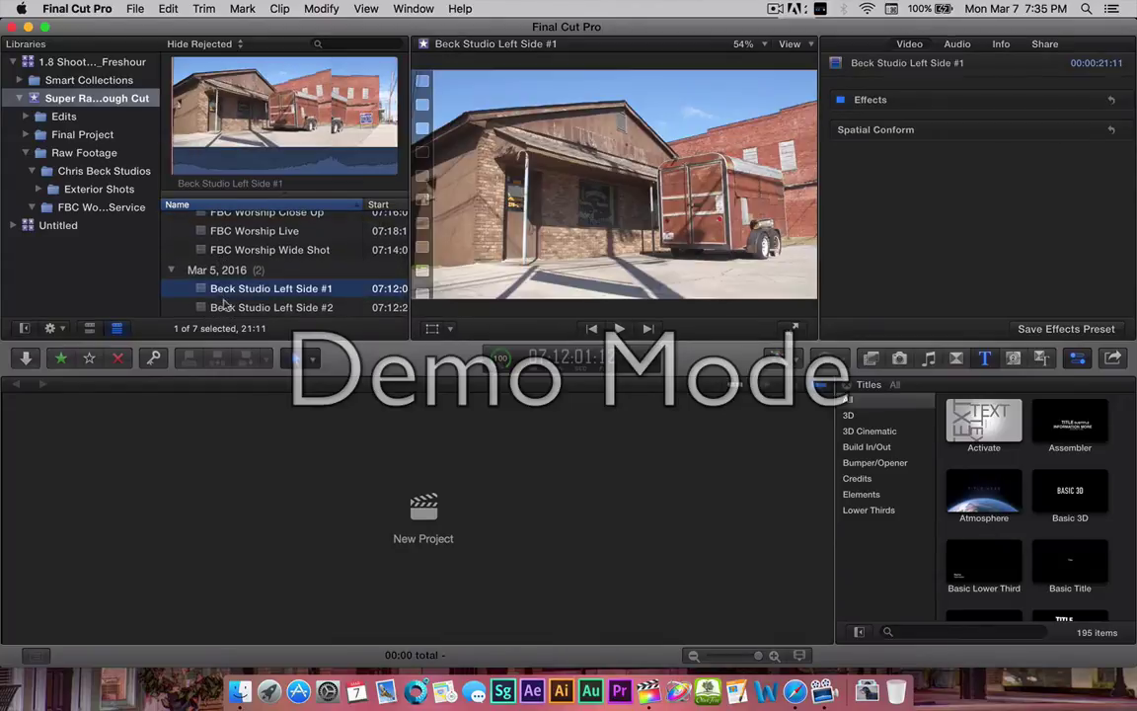
{"action": "left_click", "coordinate": [225, 306]}
{"action": "scroll", "coordinate": [225, 308], "scroll_direction": "up", "scroll_amount": 1}
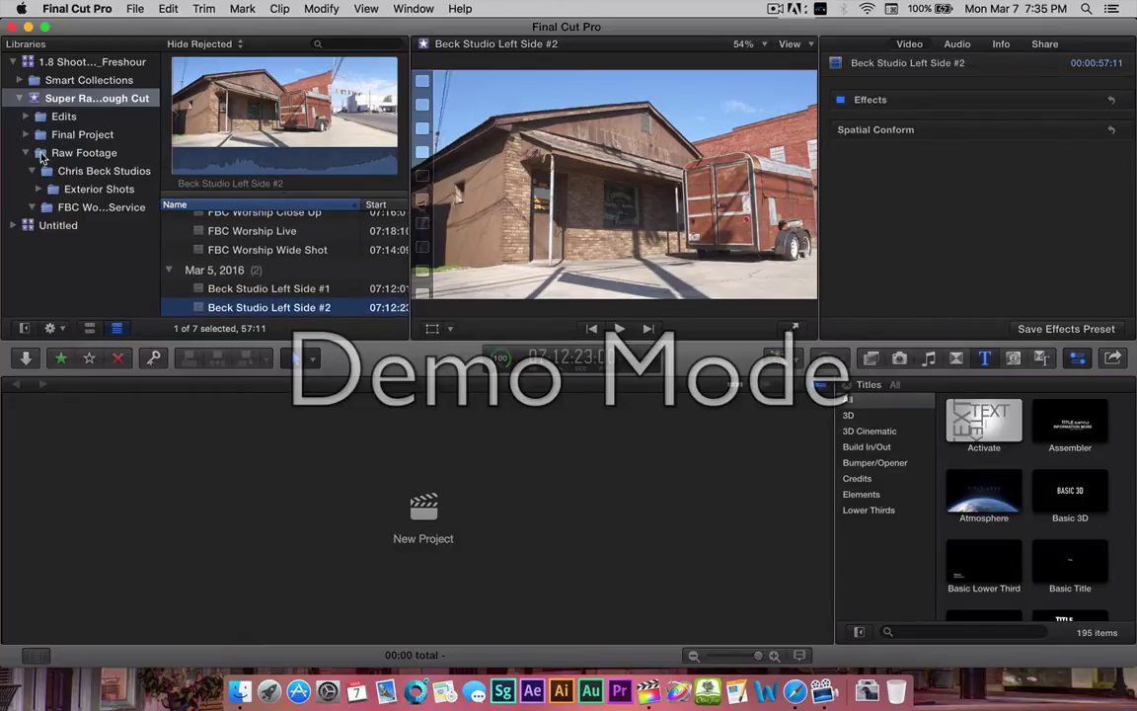
Browse Chris Beck Studios, Exterior Shots, FBC worship service and Final Project; expand Edits and Final Project.
{"action": "left_click", "coordinate": [69, 174]}
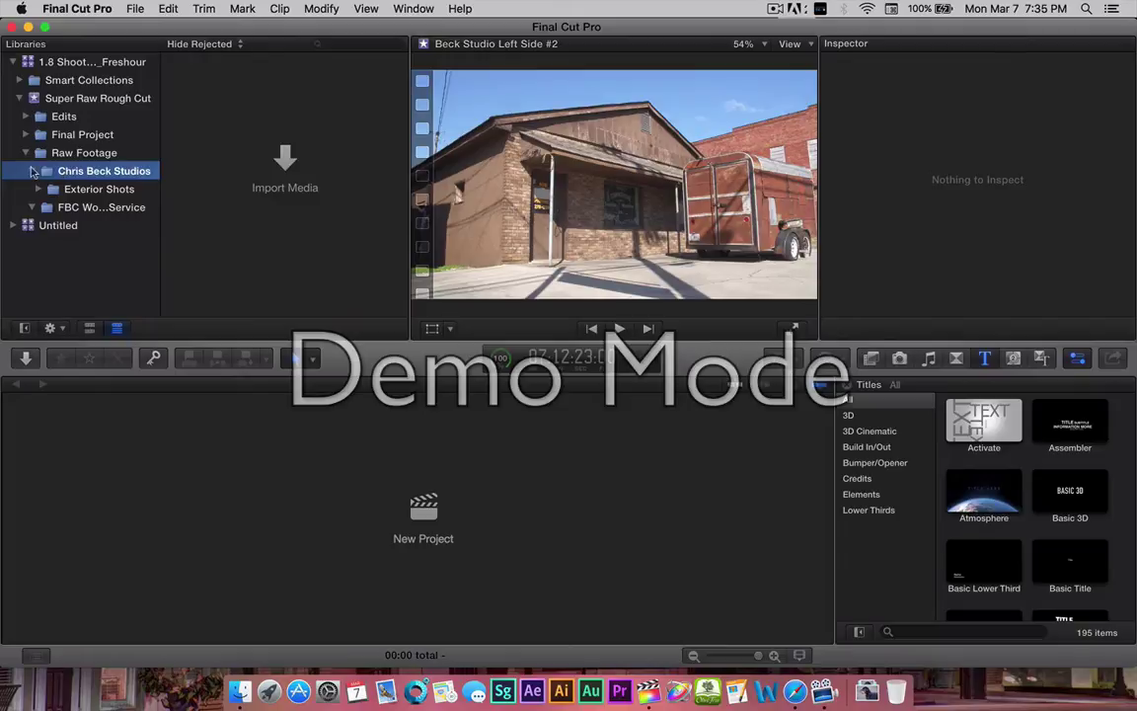
{"action": "left_click", "coordinate": [63, 192]}
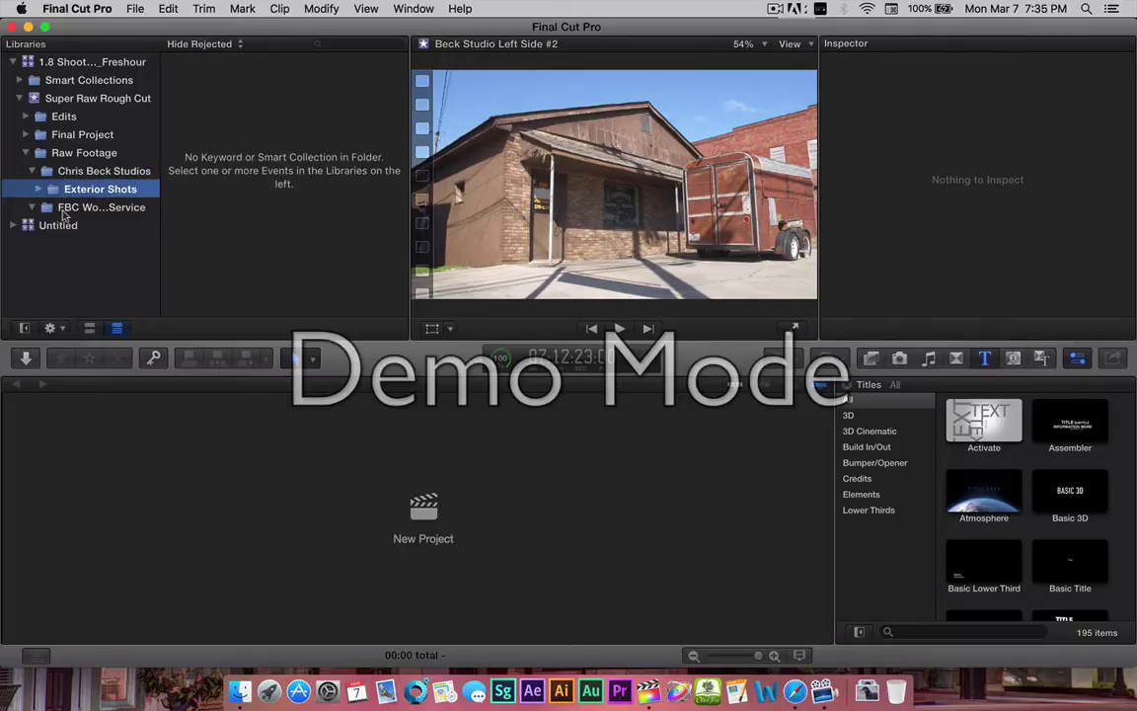
{"action": "left_click", "coordinate": [60, 204]}
{"action": "left_click", "coordinate": [33, 132]}
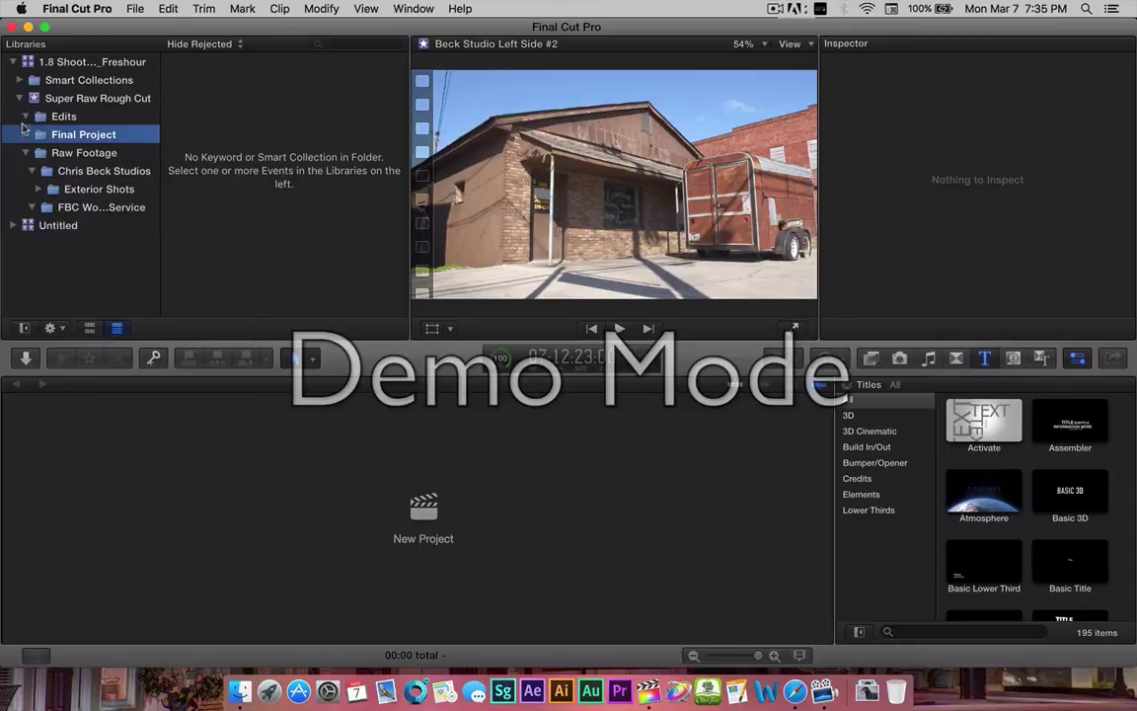
{"action": "left_click", "coordinate": [25, 116]}
{"action": "left_click", "coordinate": [25, 134]}
View the All Video smart collection, then collapse Smart Collections.
{"action": "left_click", "coordinate": [19, 80]}
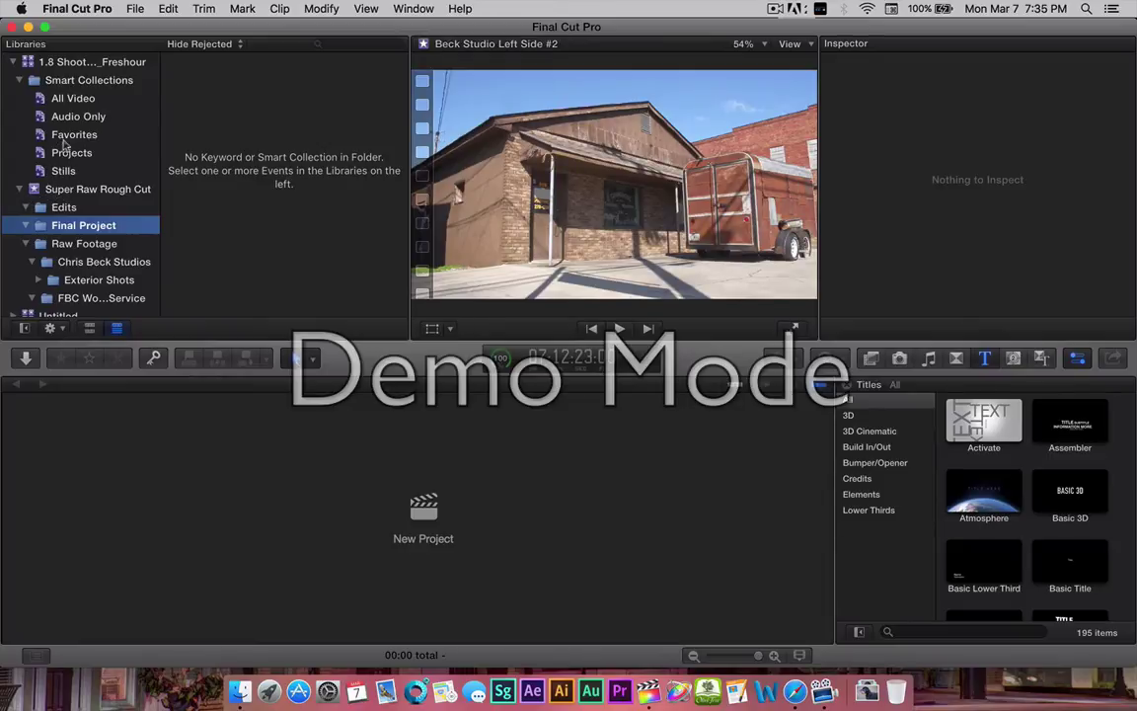
{"action": "left_click", "coordinate": [67, 100]}
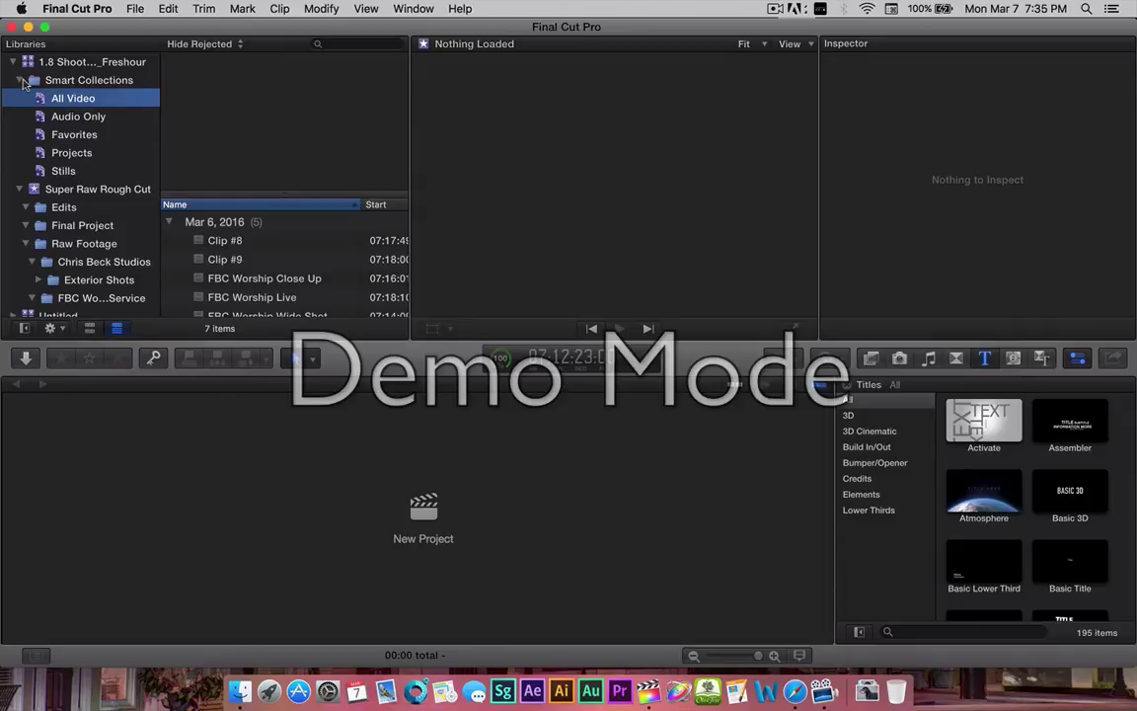
{"action": "scroll", "coordinate": [236, 288], "scroll_direction": "down", "scroll_amount": 3}
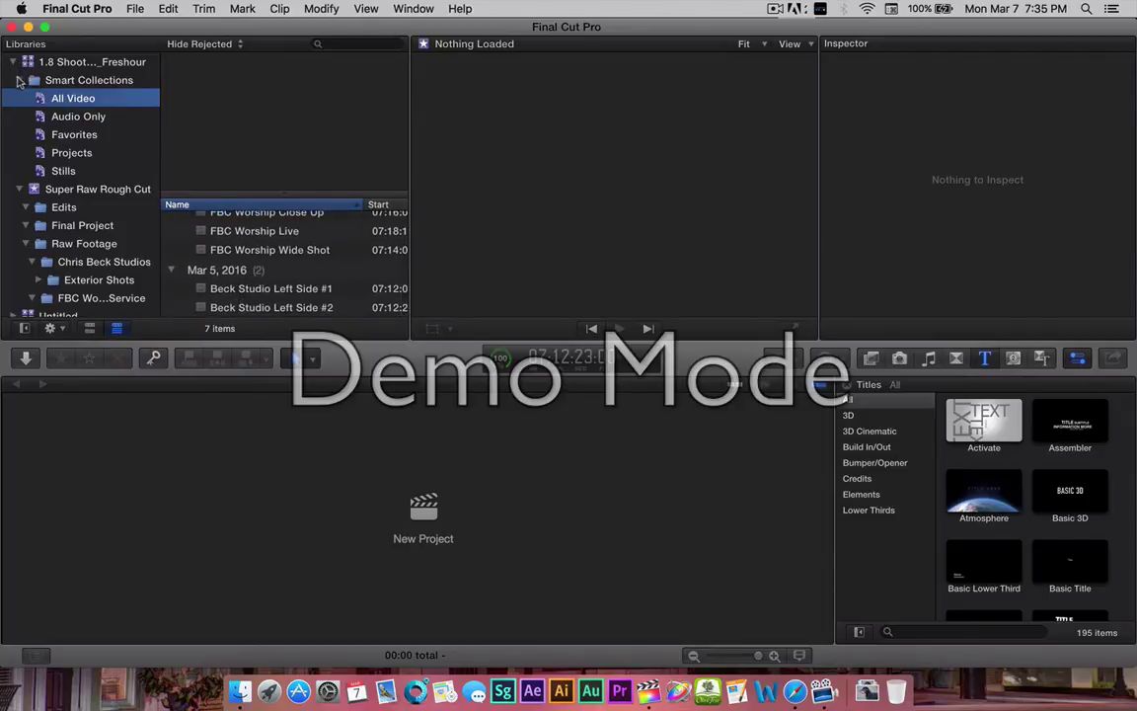
{"action": "left_click", "coordinate": [18, 80]}
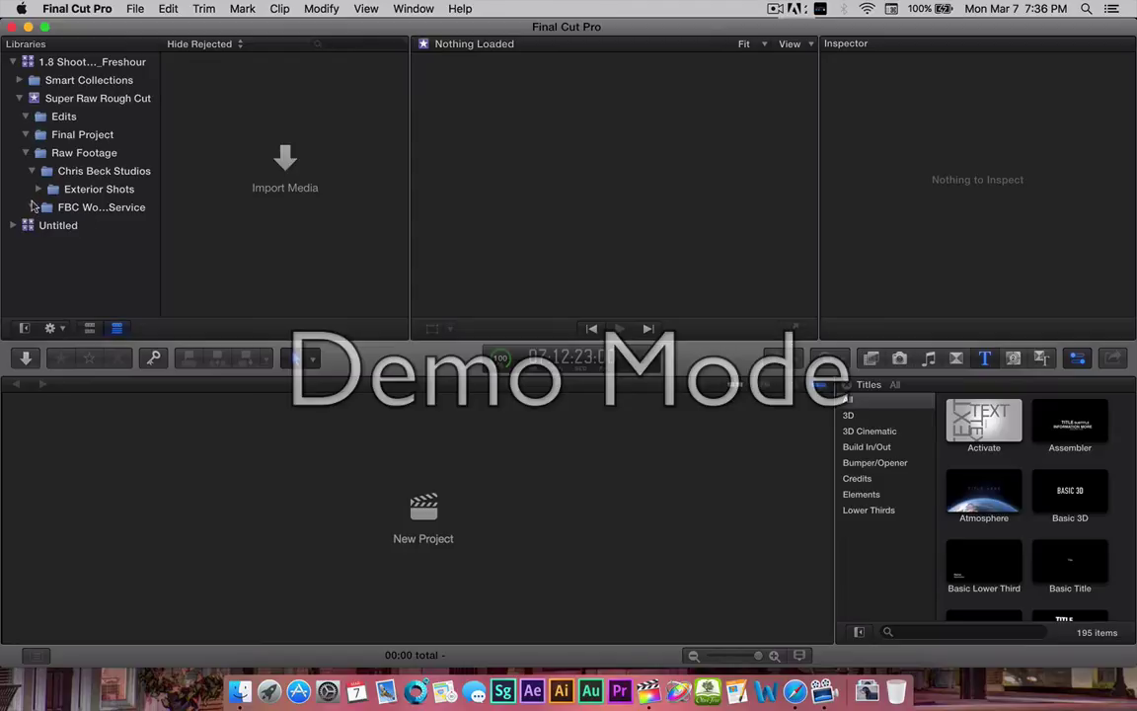
{"action": "left_click", "coordinate": [775, 9]}
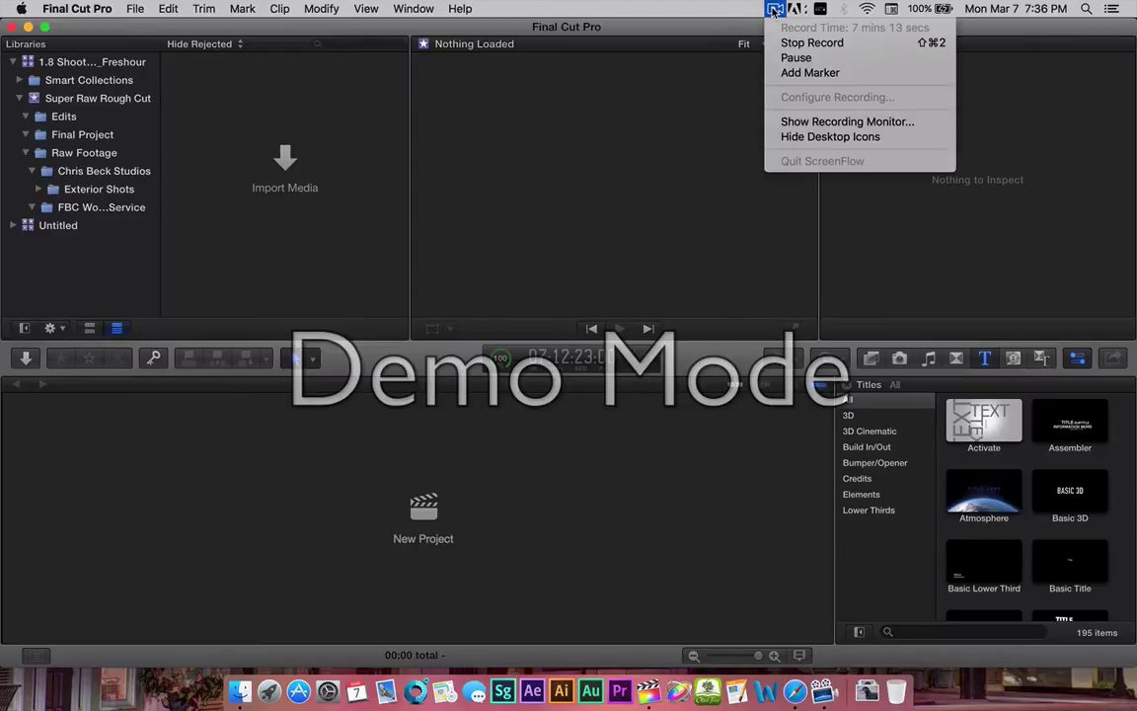
Add a custom 'Creator' metadata field with the creator's name as description, then view the reference list in Preview.
{"action": "left_click", "coordinate": [797, 59]}
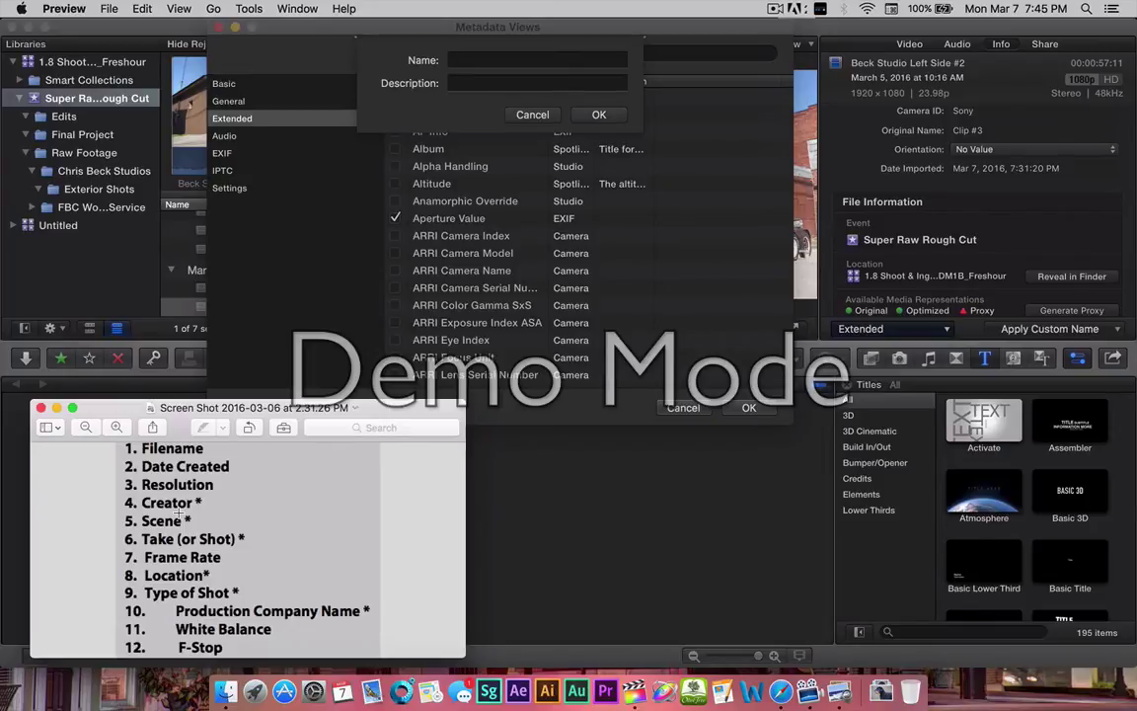
{"action": "left_click", "coordinate": [461, 60]}
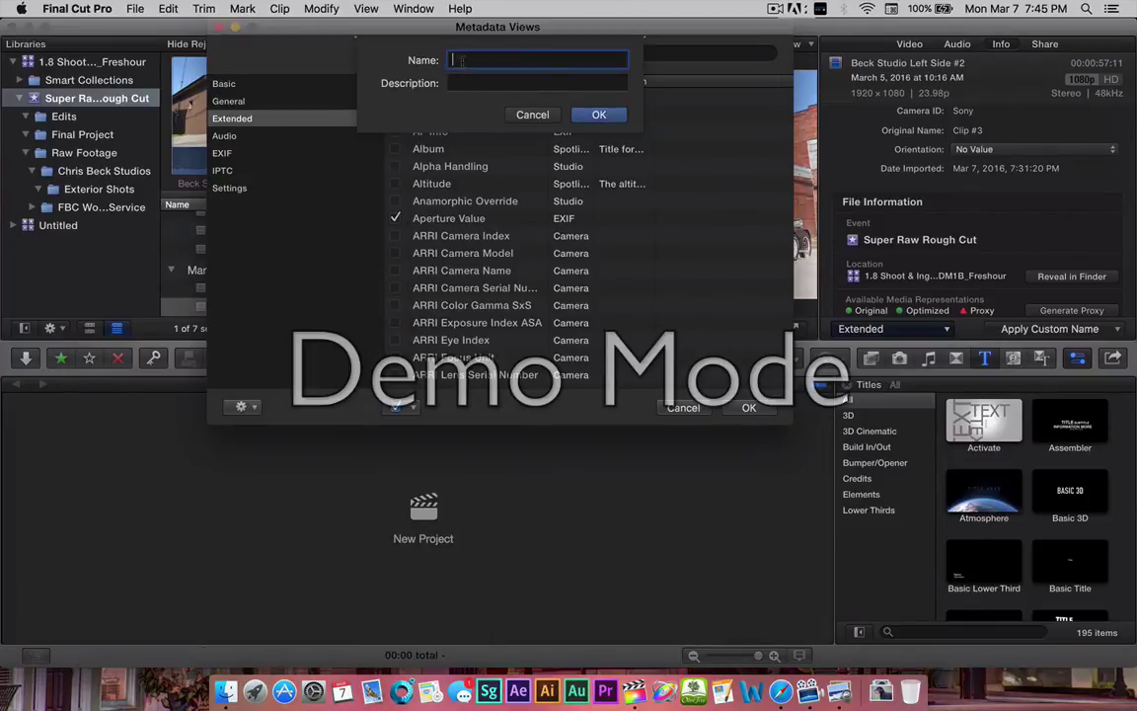
{"action": "type", "text": "Creator"}
{"action": "left_click", "coordinate": [455, 83]}
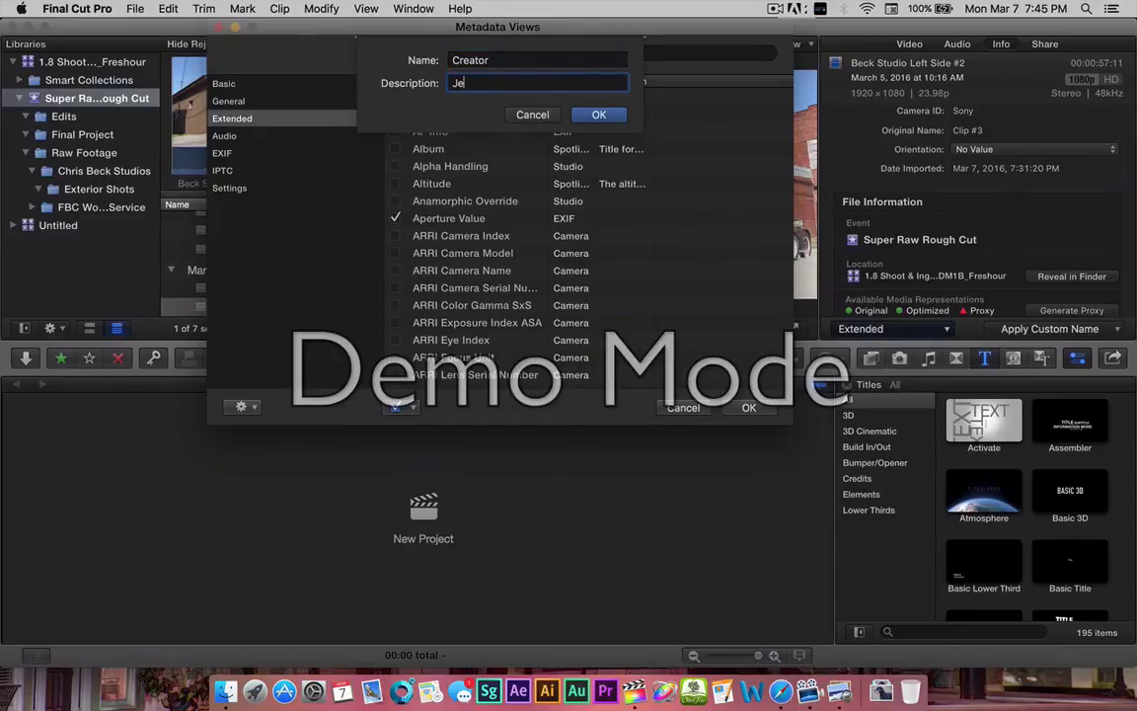
{"action": "type", "text": "Jeff Freshour"}
{"action": "left_click", "coordinate": [597, 115]}
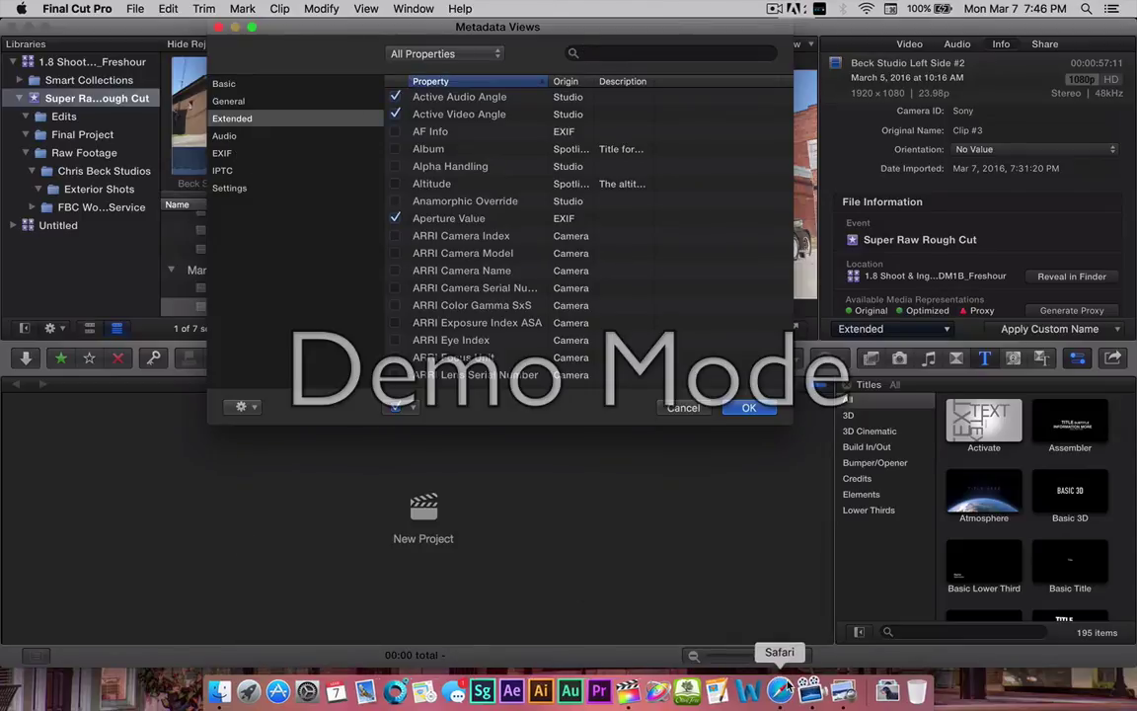
{"action": "left_click", "coordinate": [838, 691]}
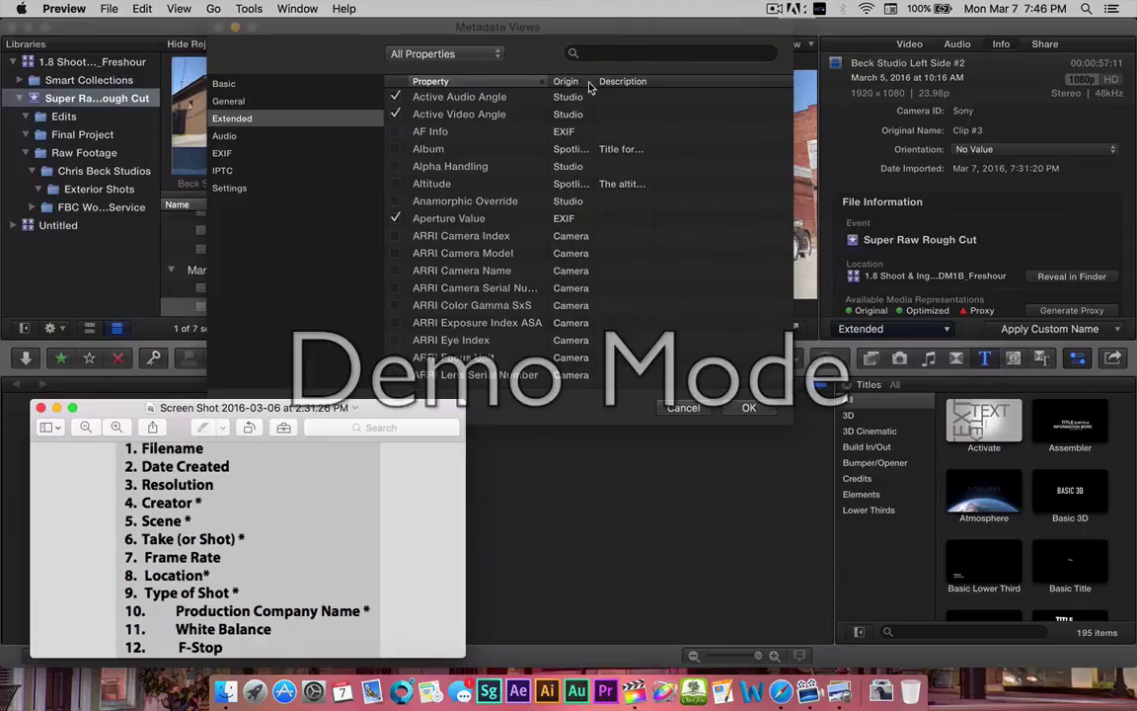
Add a custom 'Frame Rate' metadata field described '48 fp', checking it against the Preview reference list.
{"action": "left_click", "coordinate": [478, 57]}
{"action": "left_click", "coordinate": [246, 407]}
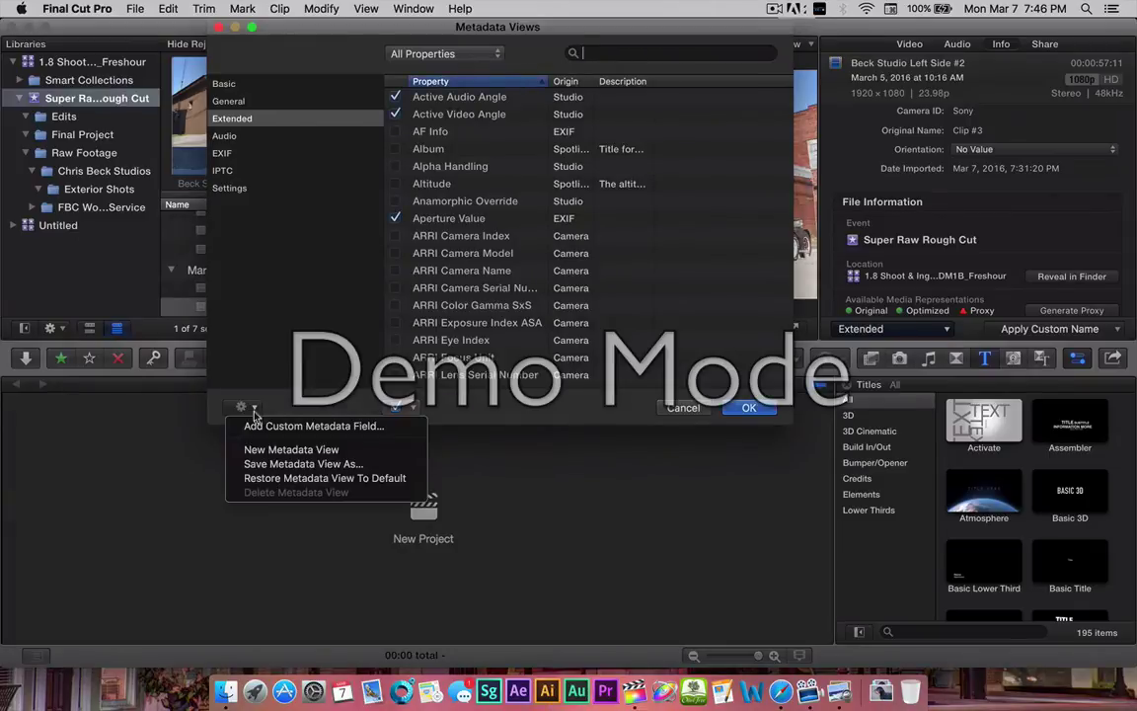
{"action": "left_click", "coordinate": [292, 426]}
{"action": "left_click", "coordinate": [498, 76]}
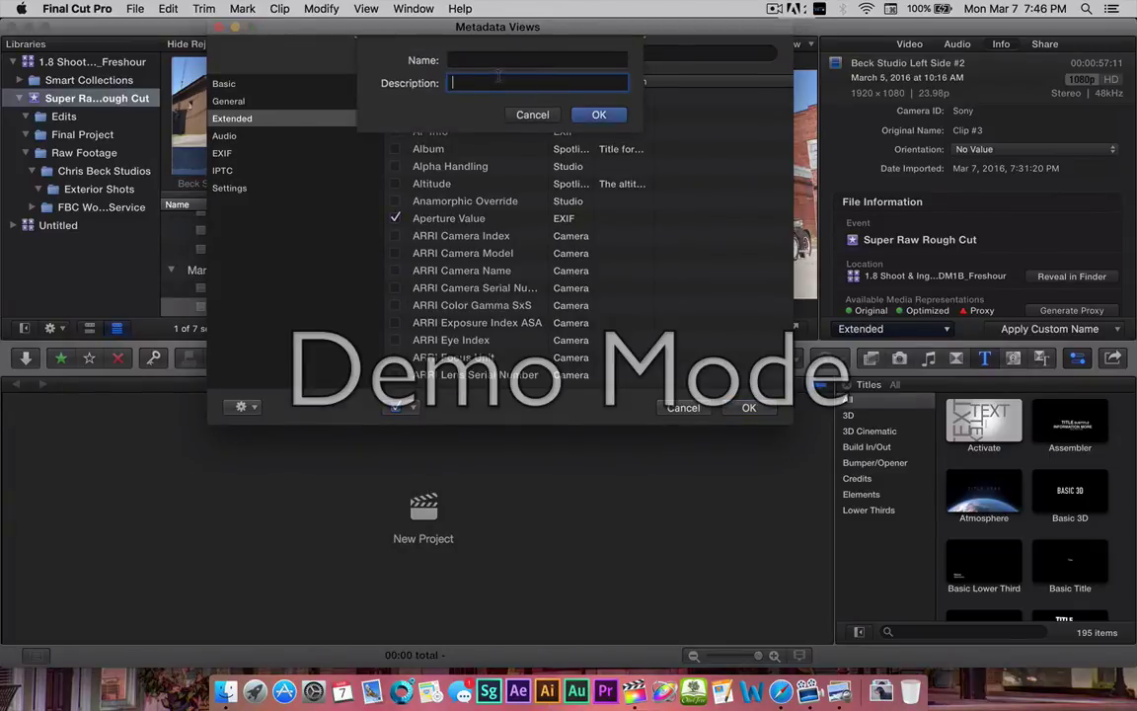
{"action": "left_click", "coordinate": [461, 61]}
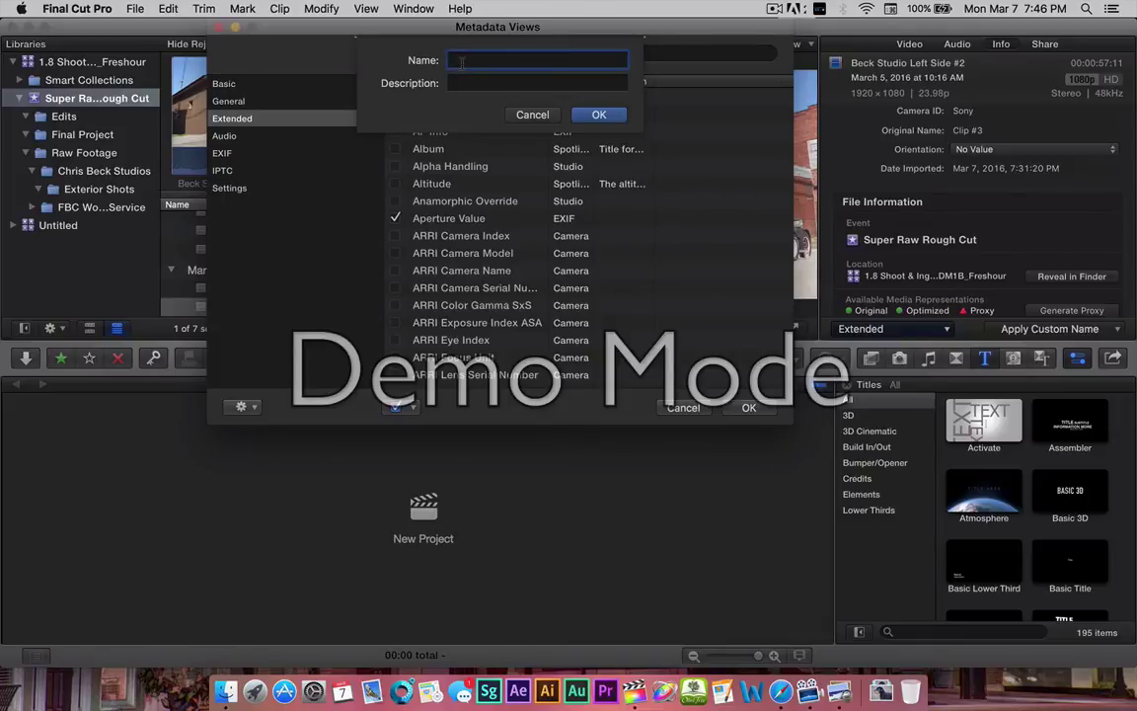
{"action": "type", "text": "Frame Rate"}
{"action": "left_click", "coordinate": [459, 84]}
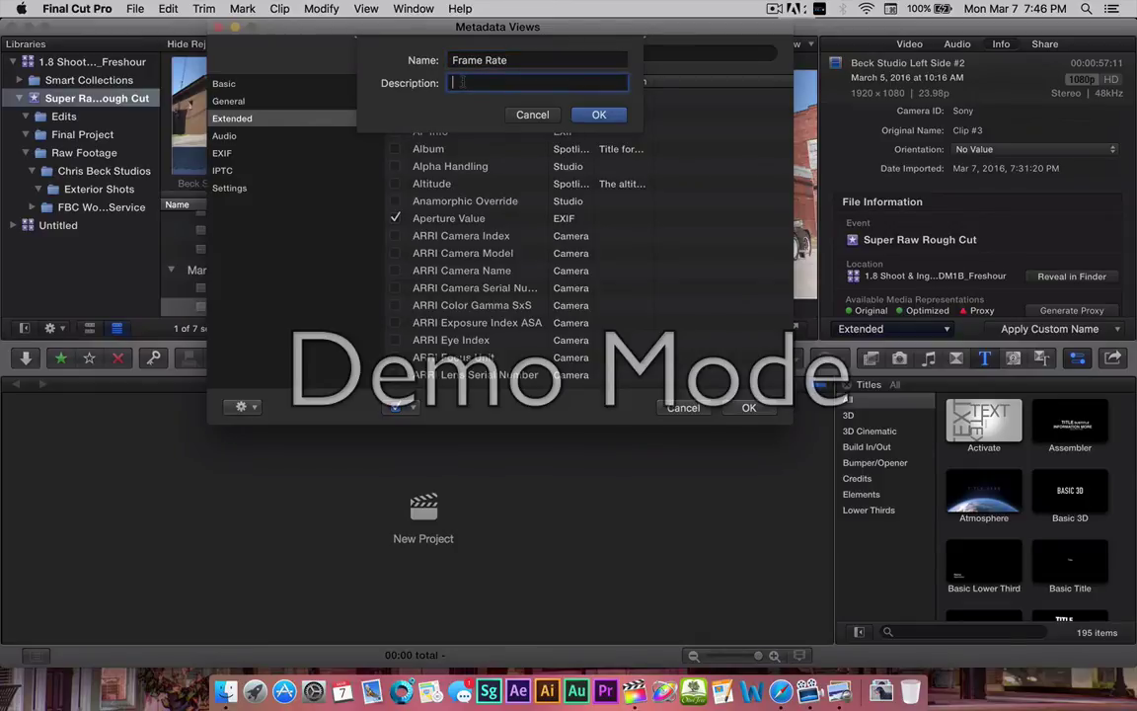
{"action": "type", "text": "48 fps"}
{"action": "left_click", "coordinate": [599, 115]}
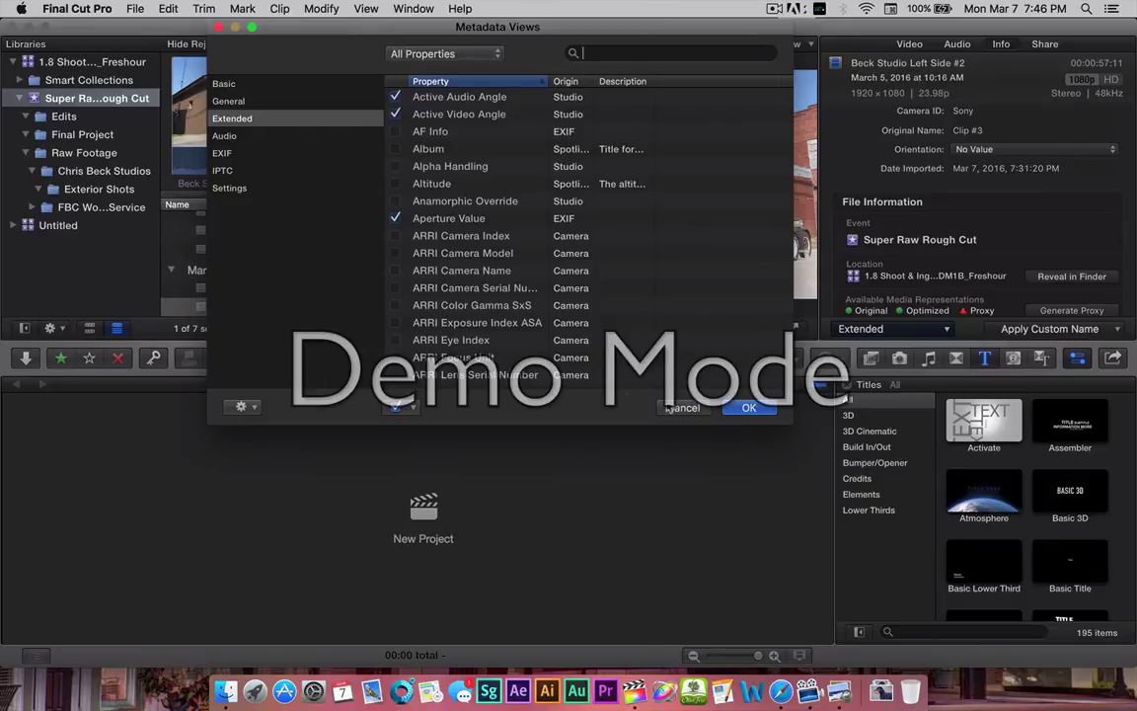
{"action": "left_click", "coordinate": [839, 691]}
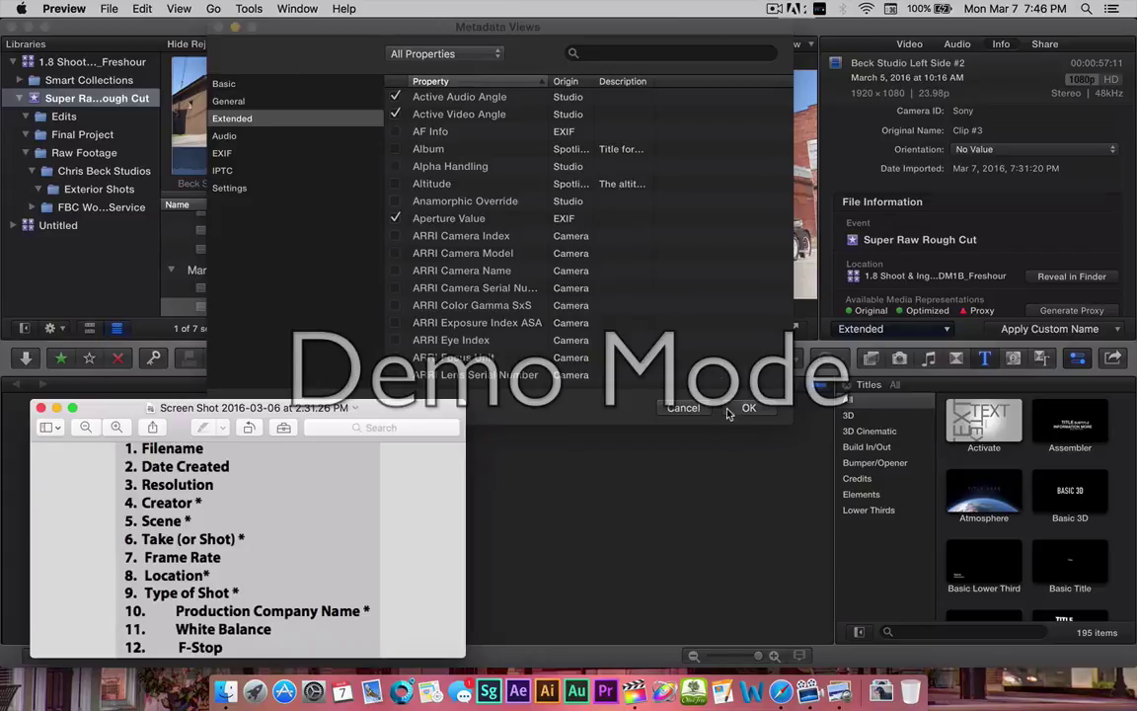
{"action": "left_click", "coordinate": [339, 367]}
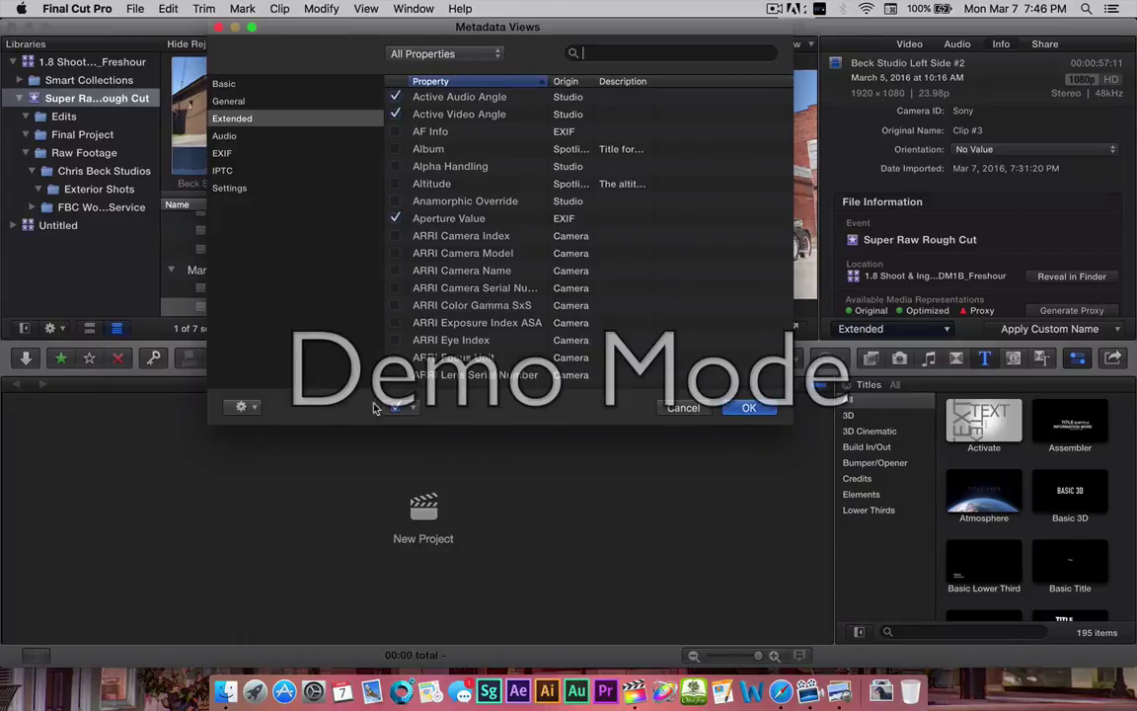
Create a custom metadata field named 'Location' with description 'Beck Studios, Dalton, GA'.
{"action": "left_click", "coordinate": [255, 409]}
{"action": "left_click", "coordinate": [269, 429]}
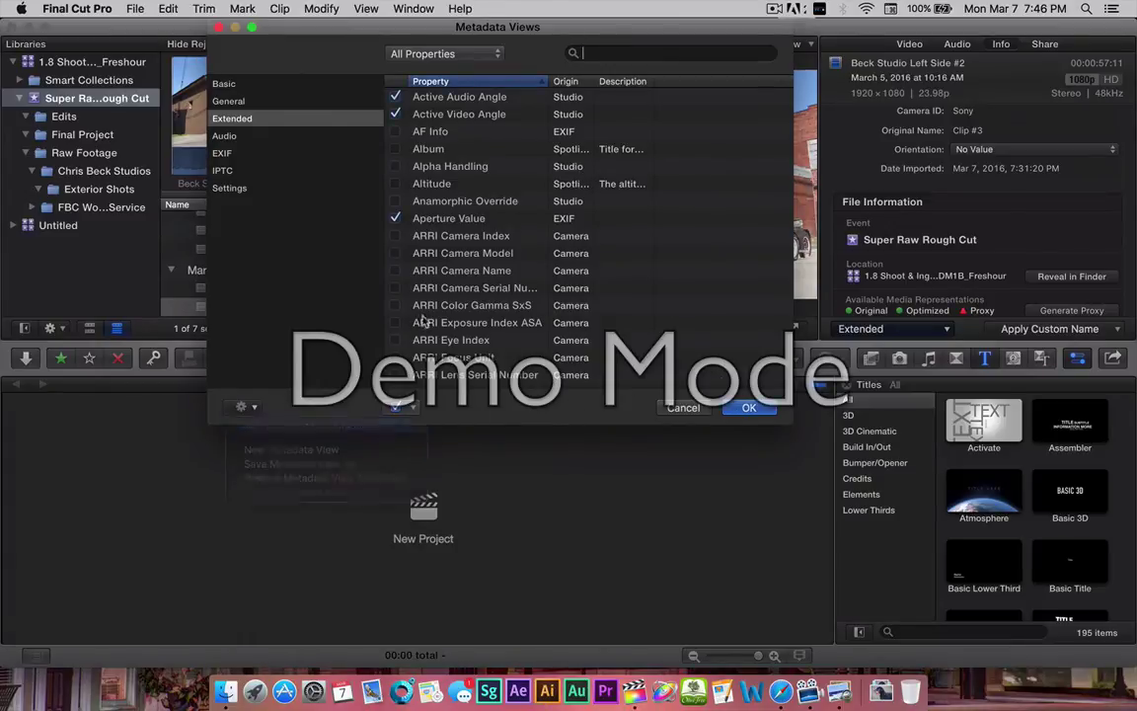
{"action": "left_click", "coordinate": [460, 61]}
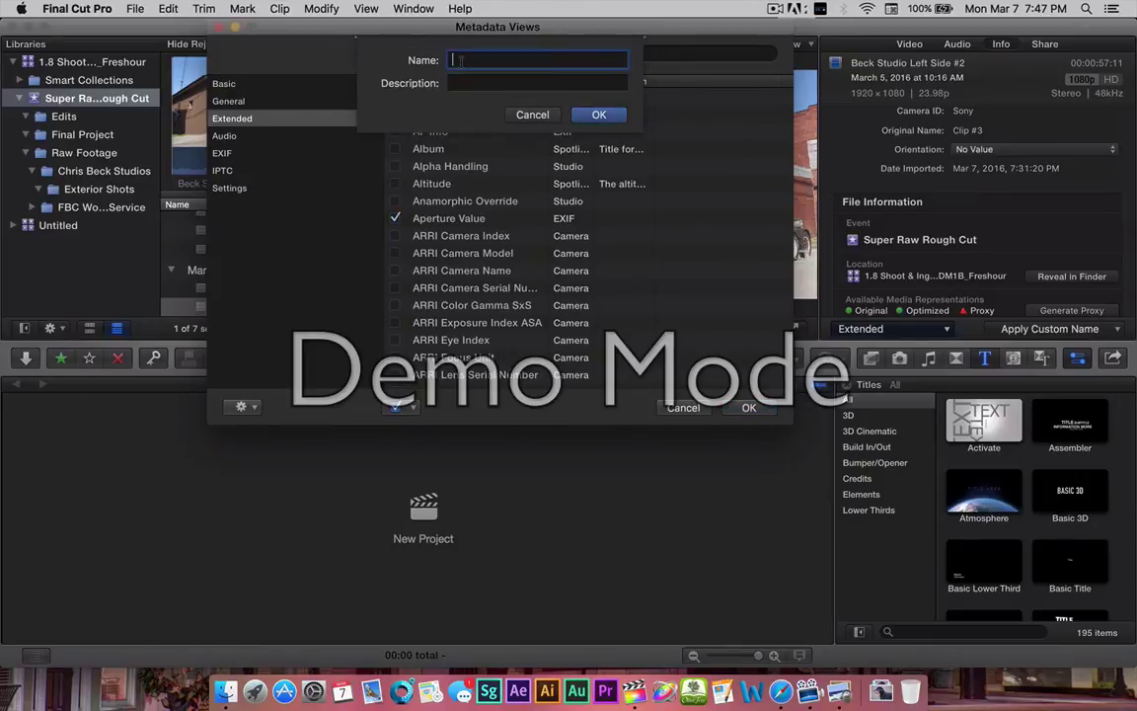
{"action": "type", "text": "Location"}
{"action": "left_click", "coordinate": [460, 84]}
{"action": "type", "text": "Dalto"}
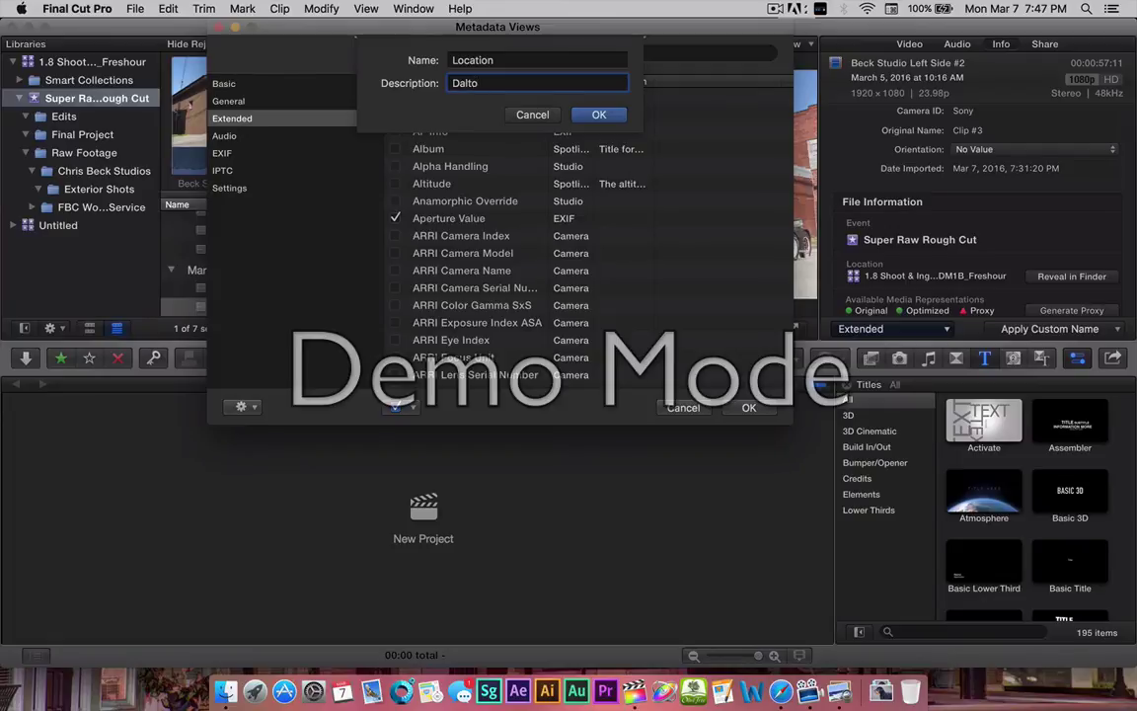
{"action": "key", "text": "BackSpace"}
{"action": "key", "text": "BackSpace"}
{"action": "key", "text": "BackSpace"}
{"action": "type", "text": "Beck Studo"}
{"action": "type", "text": "os, Dalton, GA"}
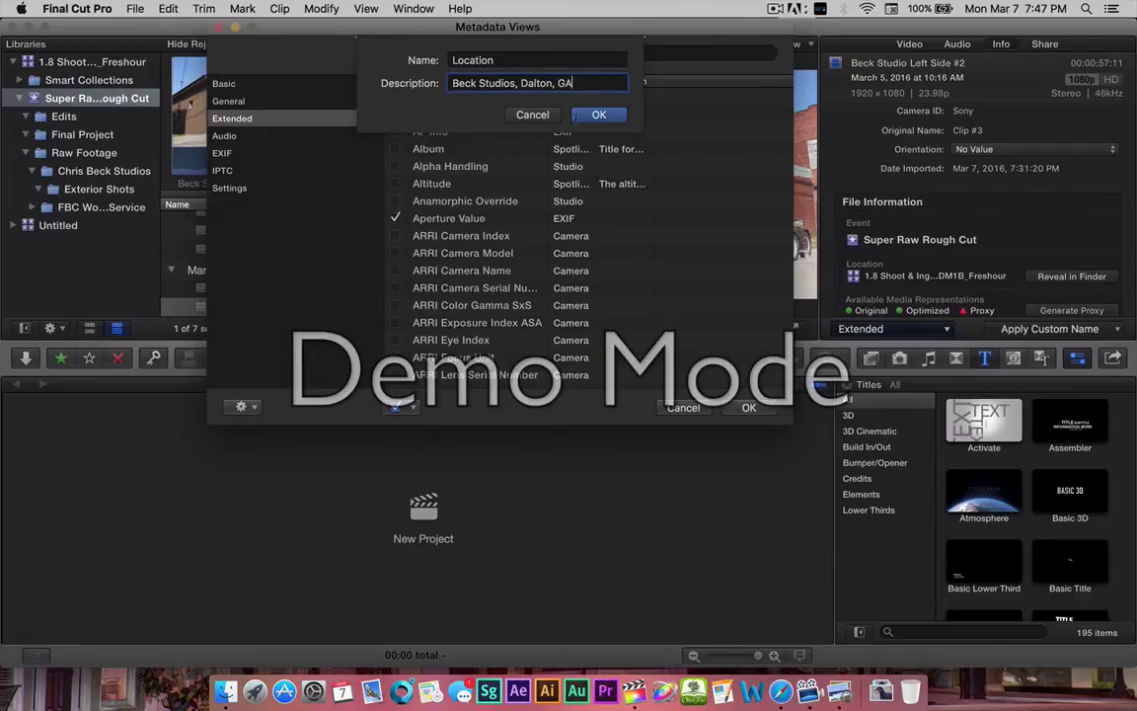
{"action": "left_click", "coordinate": [599, 114]}
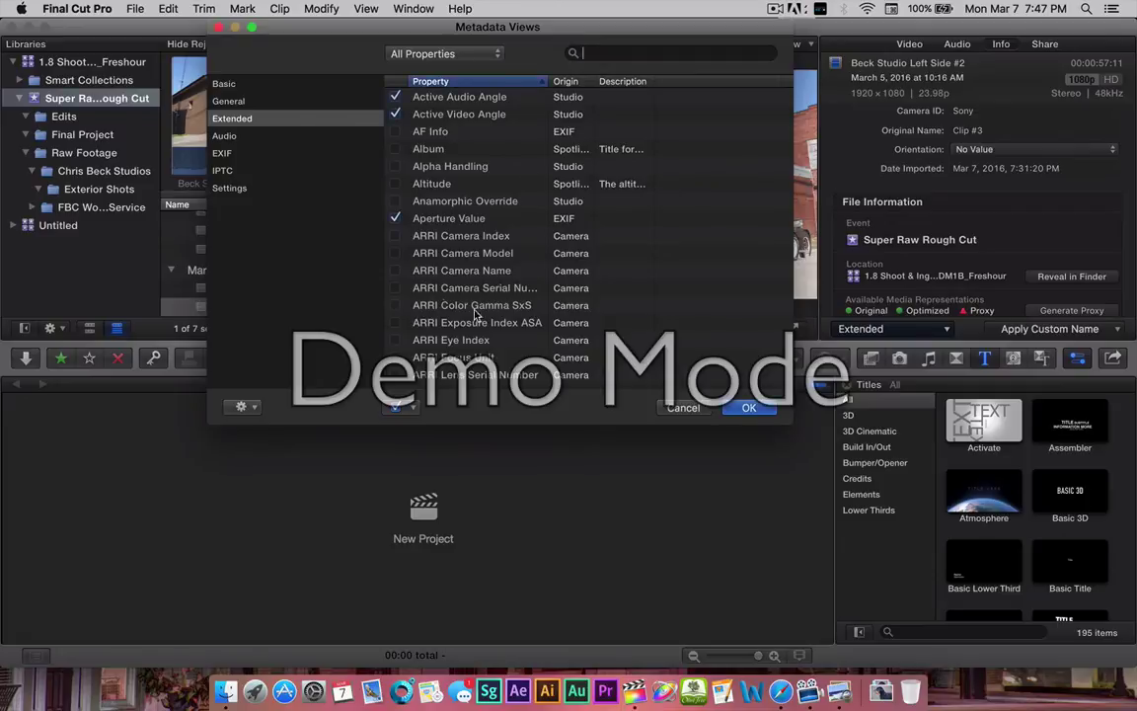
Add a 'Production Studio Name' field described 'Fresh Films Unlimited', then show the Preview reference list.
{"action": "left_click", "coordinate": [242, 407]}
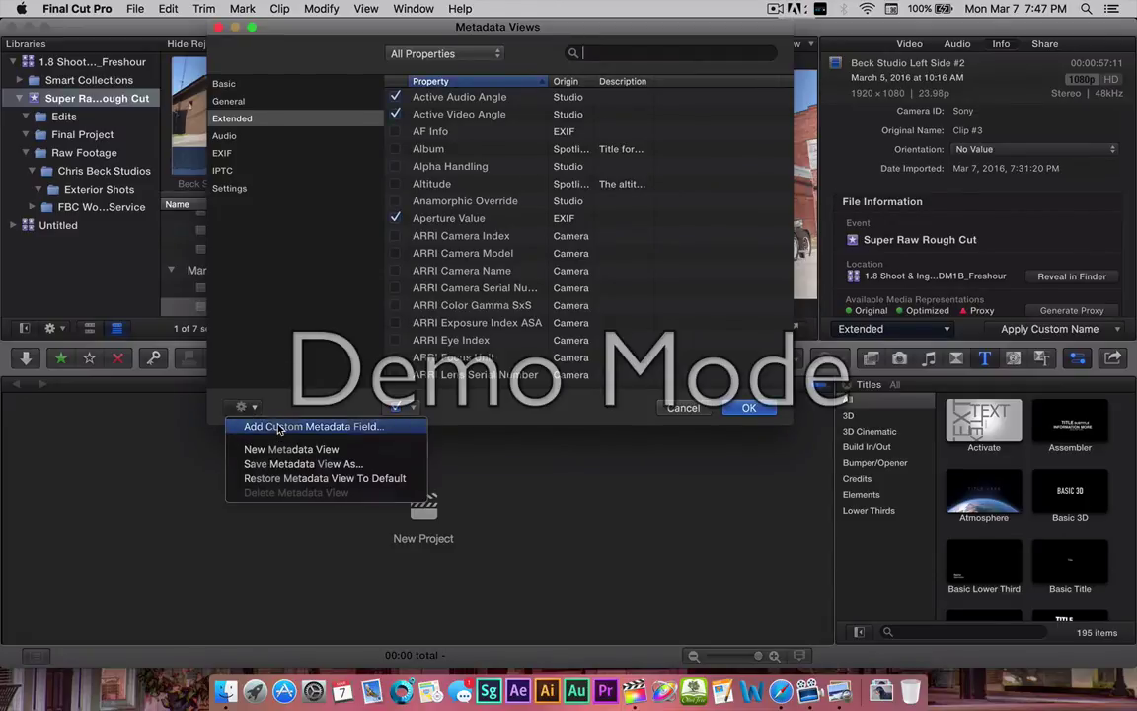
{"action": "left_click", "coordinate": [279, 427]}
{"action": "left_click", "coordinate": [459, 60]}
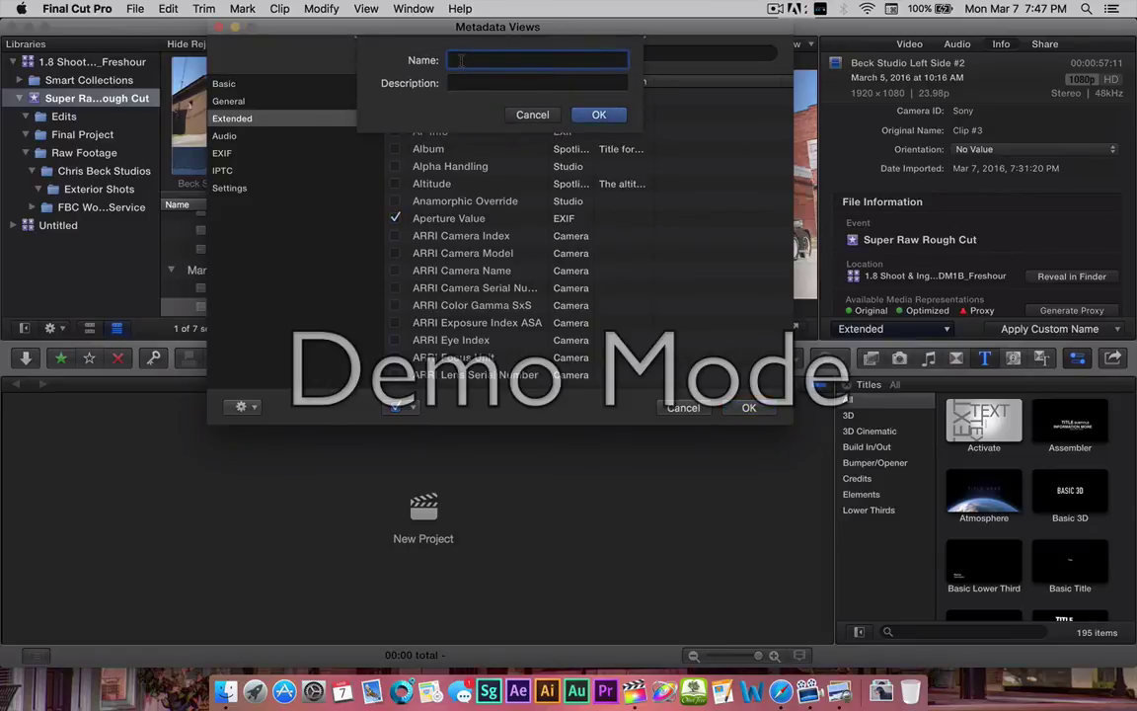
{"action": "type", "text": "Production Studio Name"}
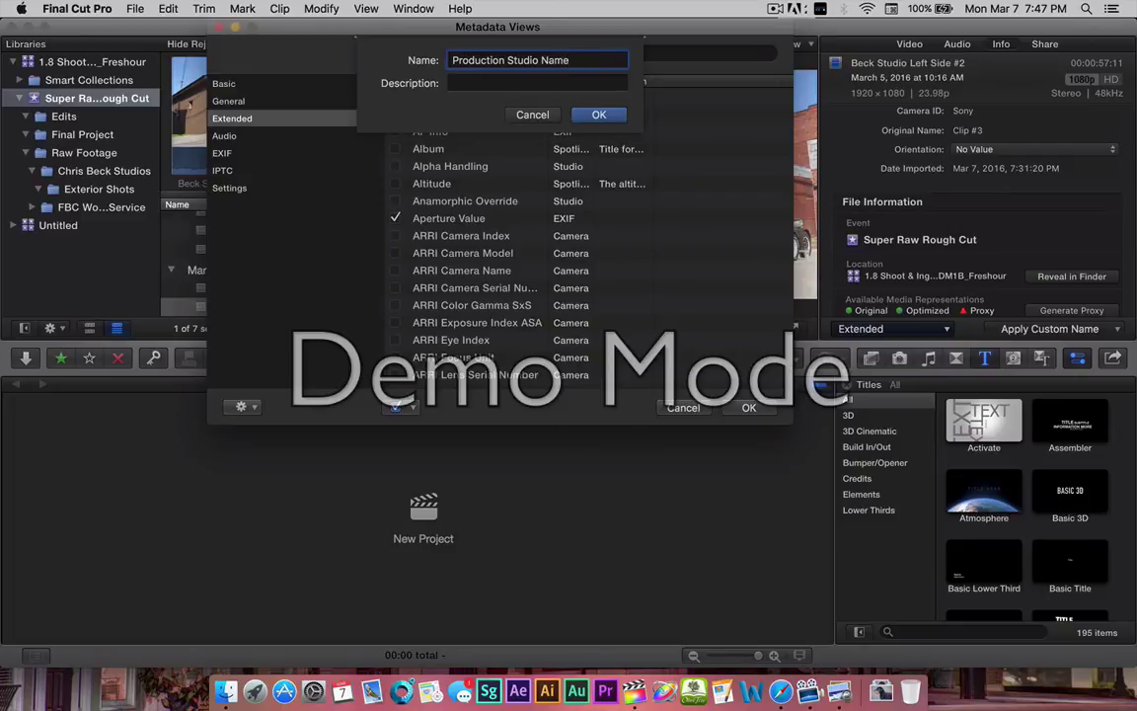
{"action": "left_click", "coordinate": [464, 83]}
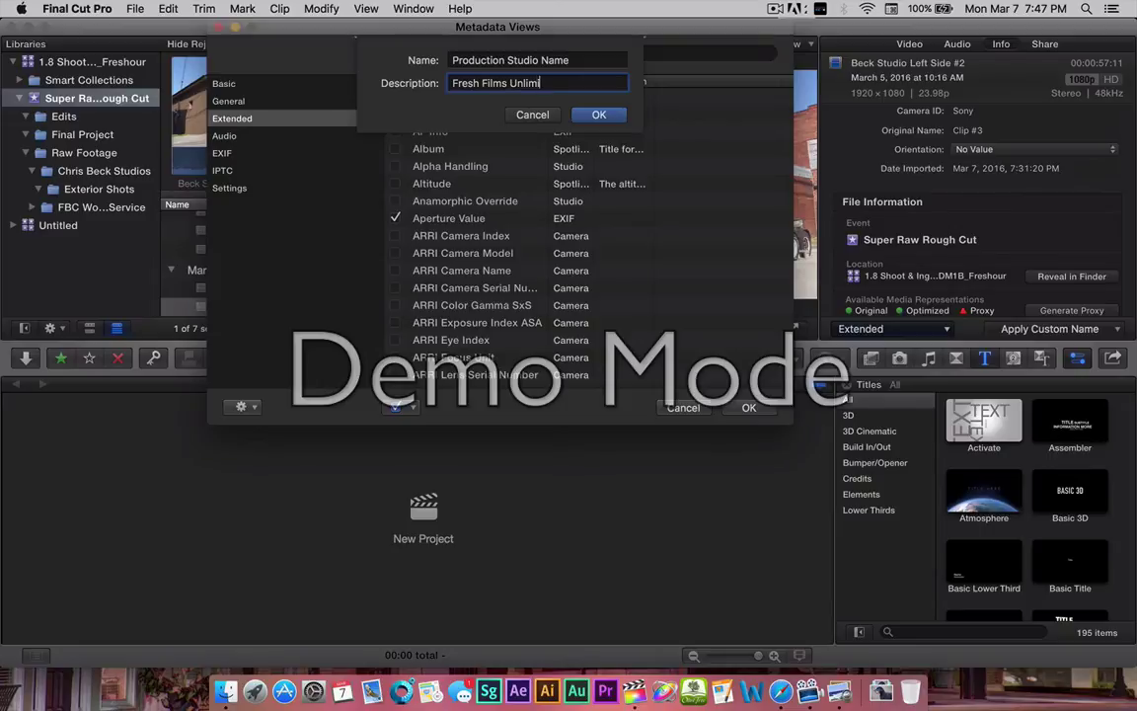
{"action": "type", "text": "ited"}
{"action": "left_click", "coordinate": [597, 117]}
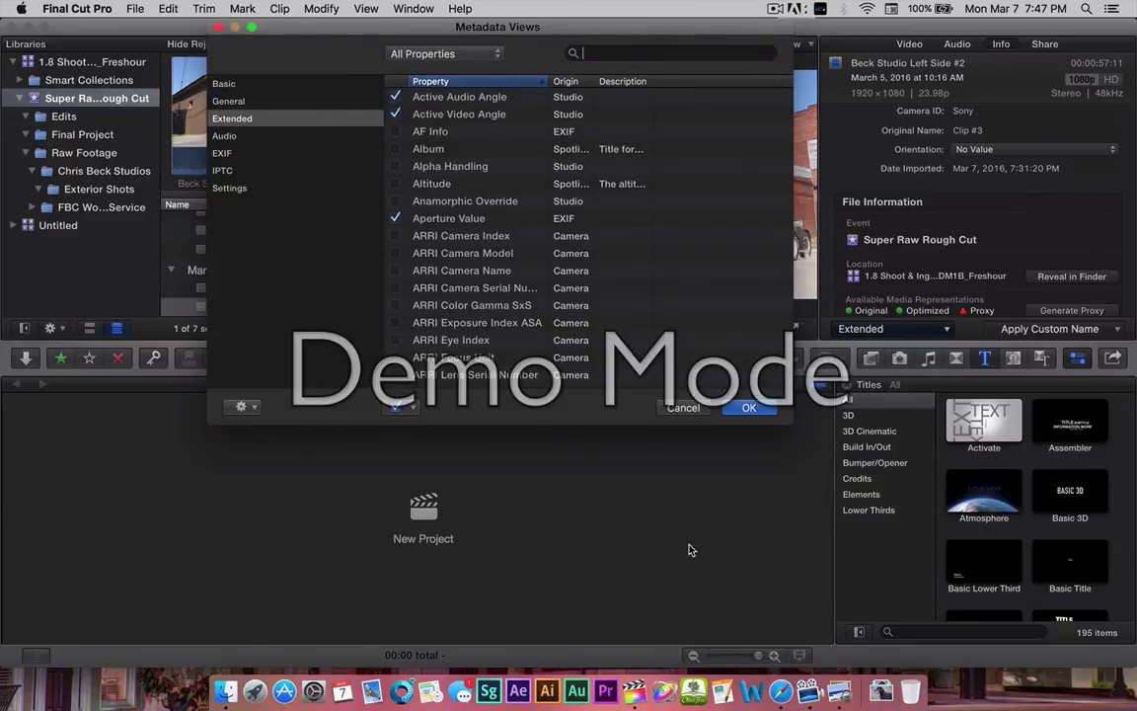
{"action": "left_click", "coordinate": [840, 691]}
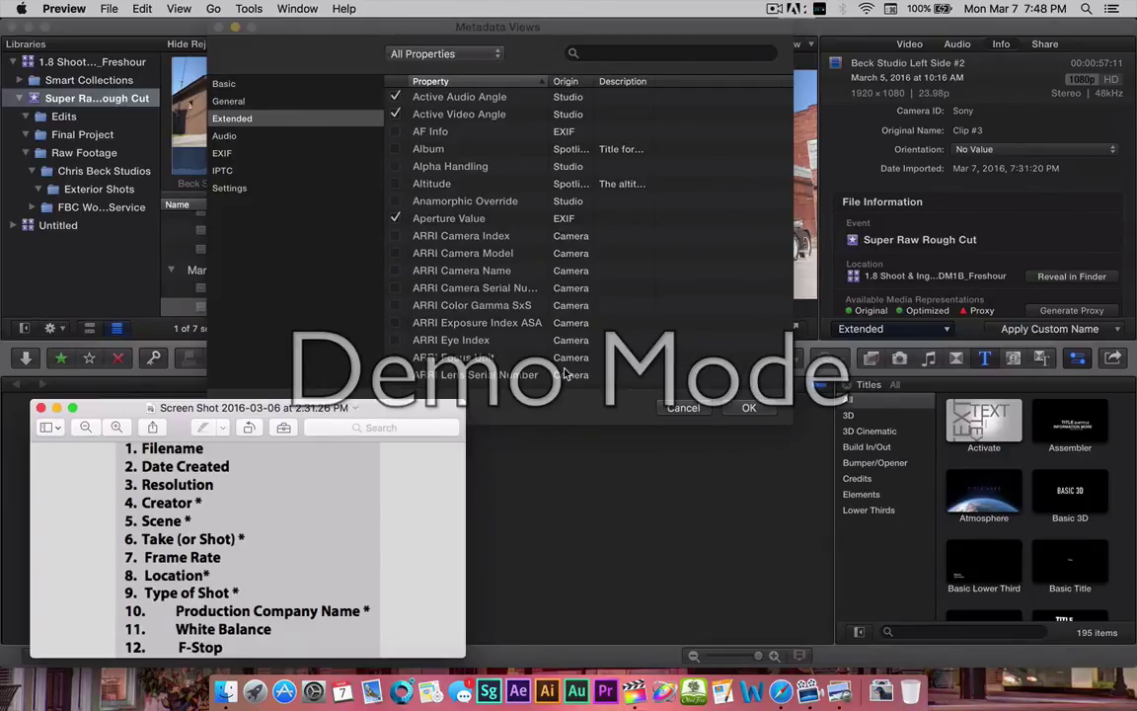
Create a custom metadata field named 'Type of Shot' with description 'Establishing Wide'.
{"action": "left_click", "coordinate": [554, 403]}
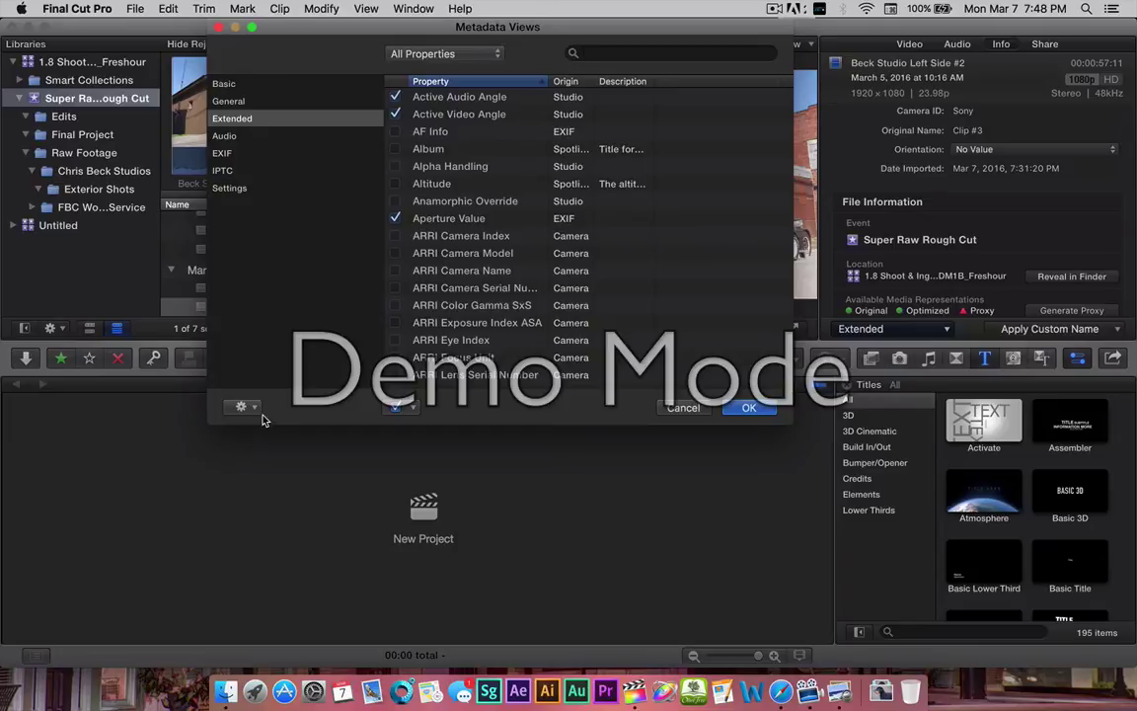
{"action": "left_click", "coordinate": [245, 406]}
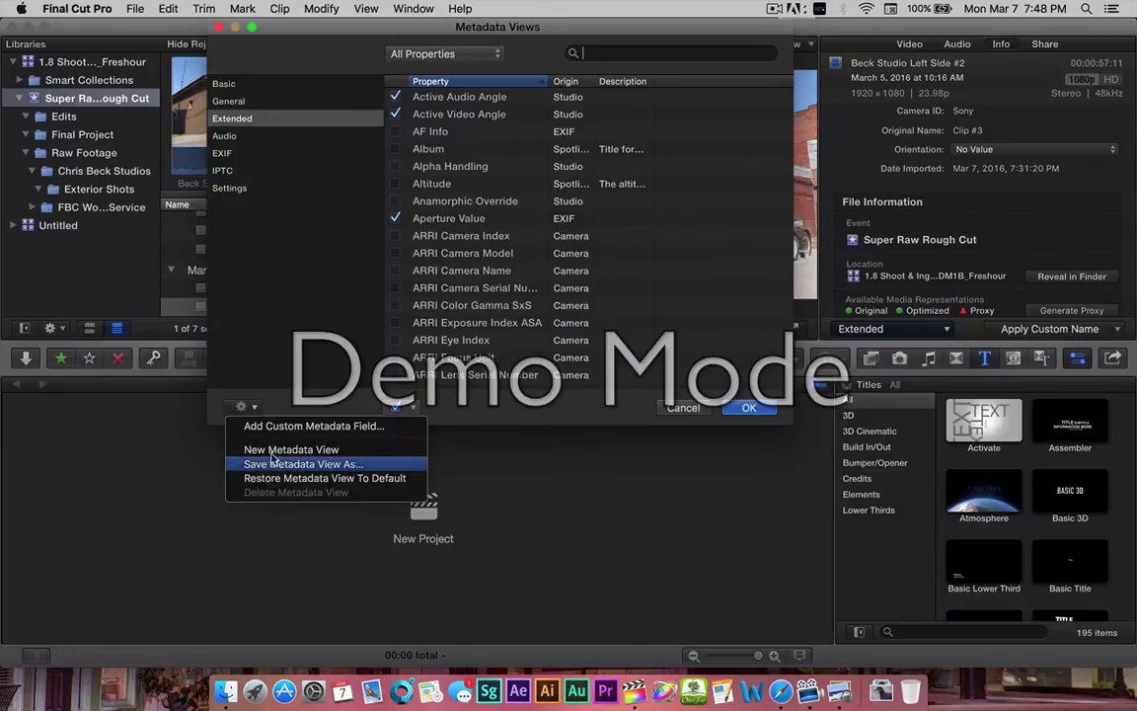
{"action": "left_click", "coordinate": [279, 427]}
{"action": "left_click", "coordinate": [456, 89]}
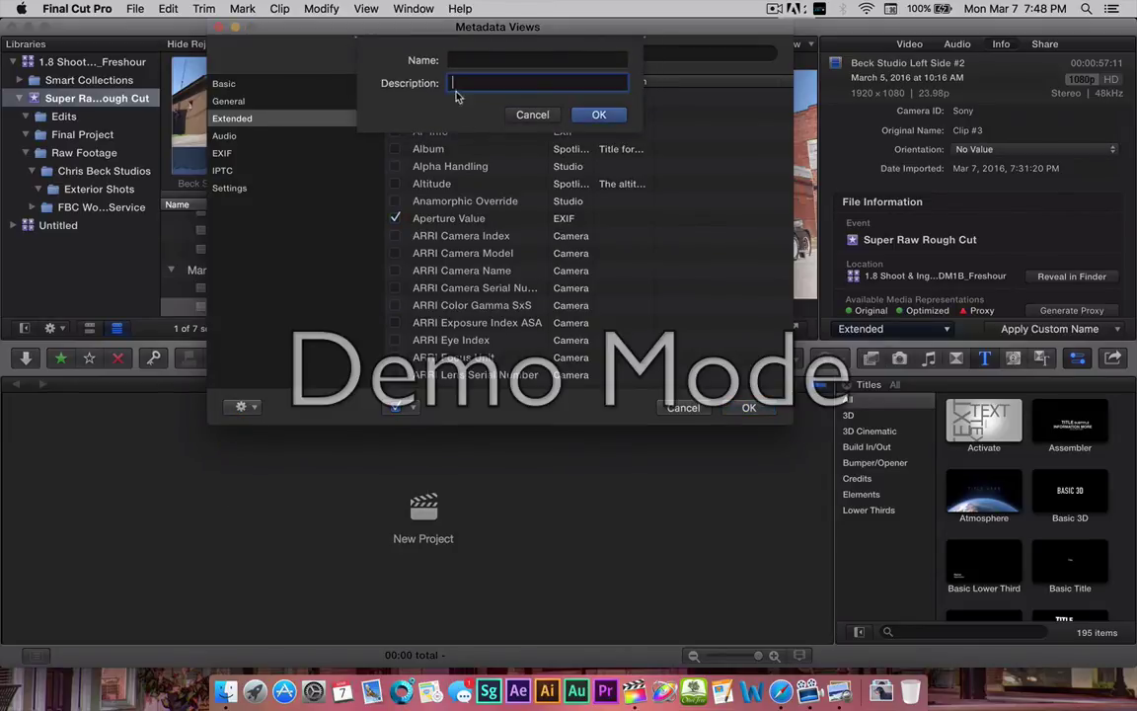
{"action": "left_click", "coordinate": [455, 60]}
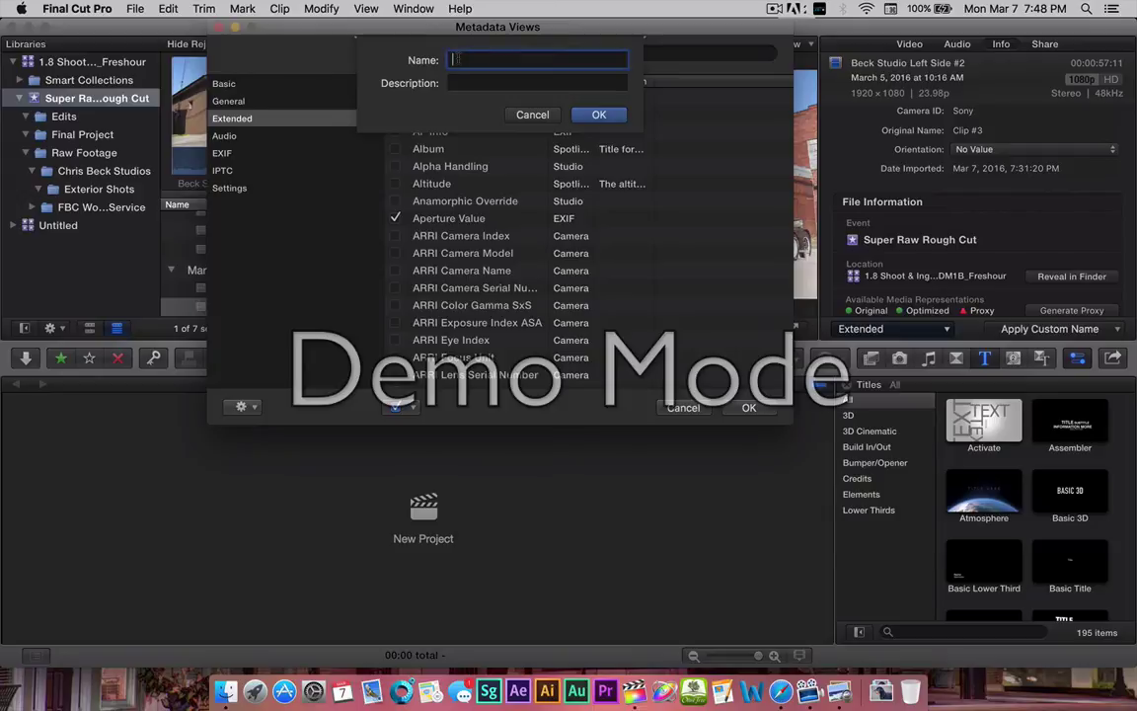
{"action": "type", "text": "Type of Shot"}
{"action": "left_click", "coordinate": [473, 84]}
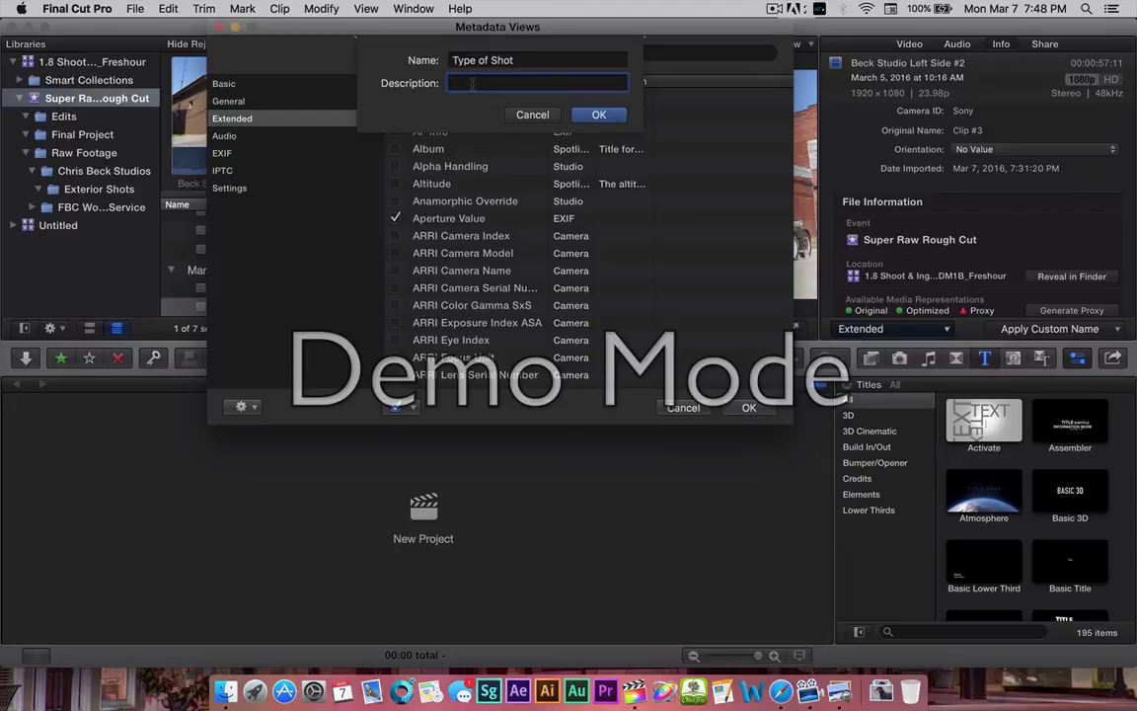
{"action": "type", "text": "Establishing Wide"}
{"action": "left_click", "coordinate": [599, 115]}
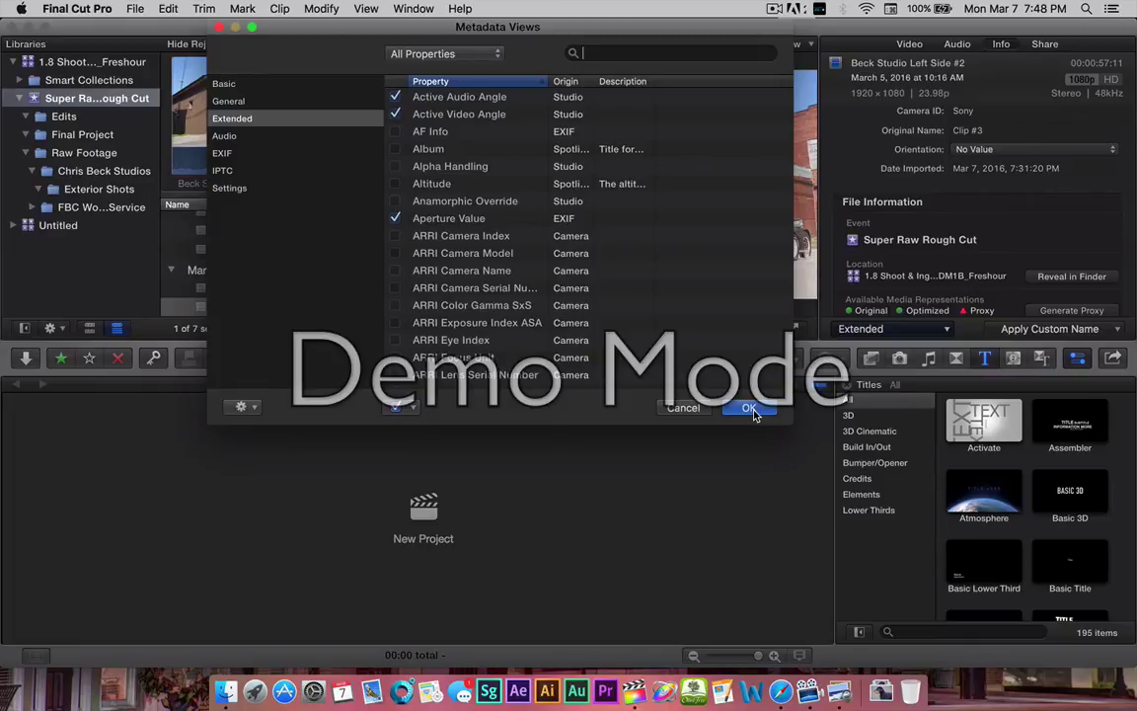
{"action": "left_click", "coordinate": [244, 406]}
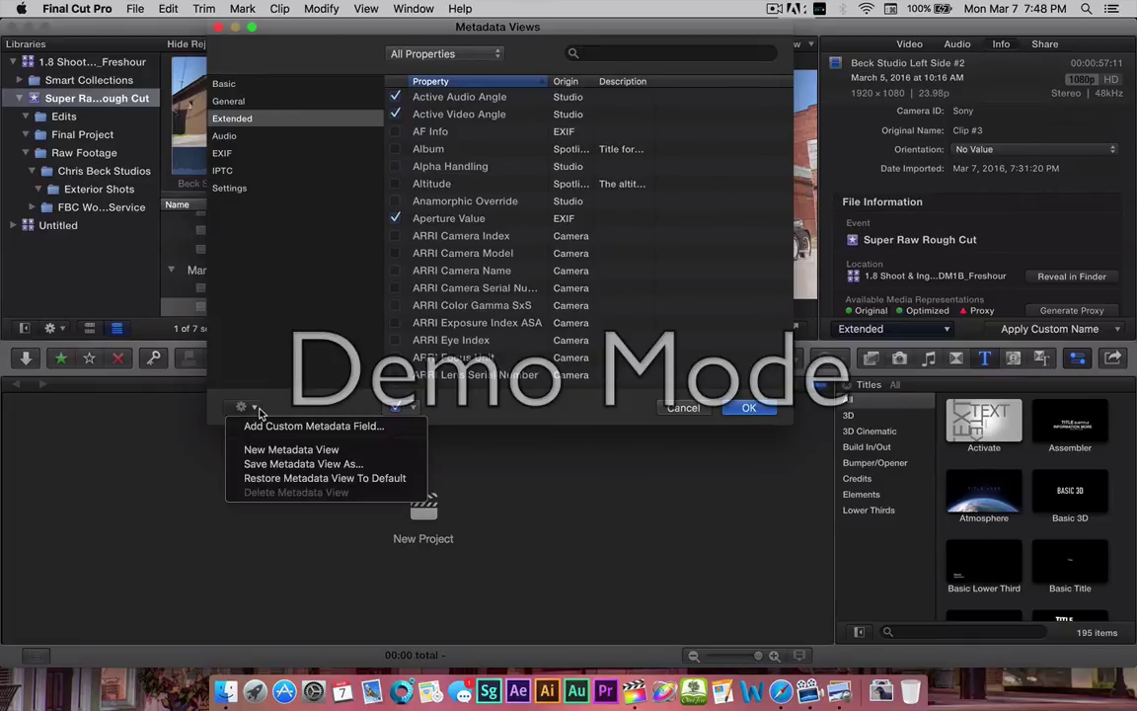
Add an 'F-Stop' custom field described '4.5', then show the Preview reference list.
{"action": "left_click", "coordinate": [280, 431]}
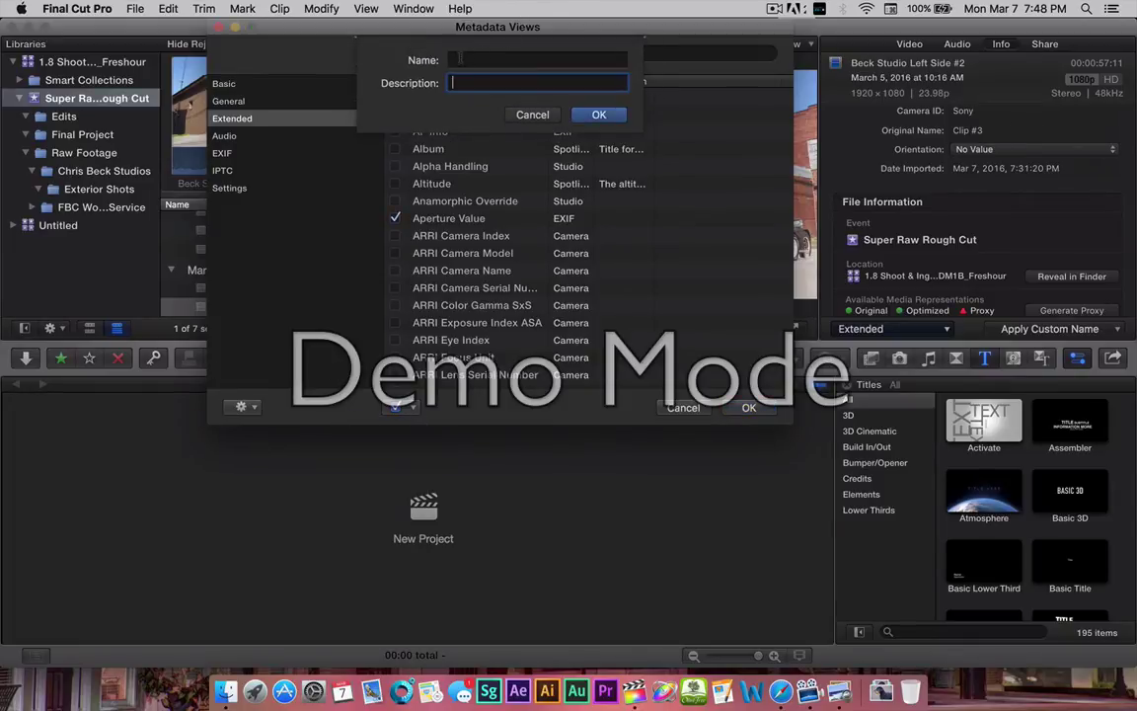
{"action": "left_click", "coordinate": [457, 59]}
{"action": "type", "text": "F"}
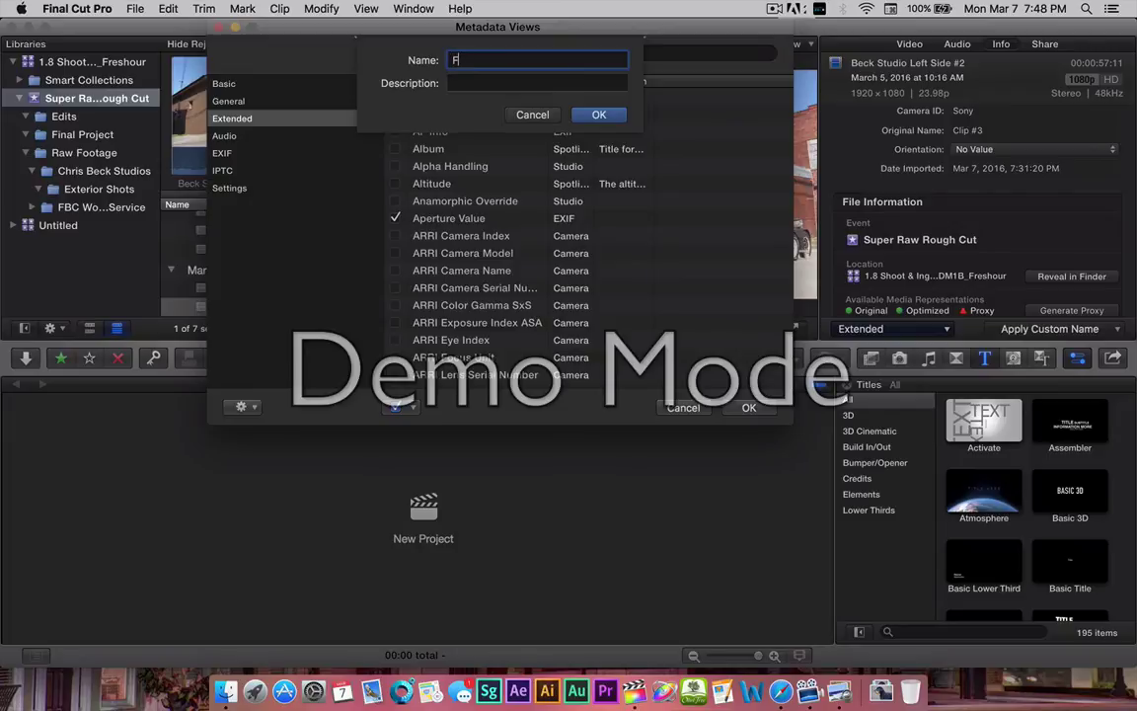
{"action": "type", "text": "-Stio"}
{"action": "type", "text": "op"}
{"action": "key", "text": "Tab"}
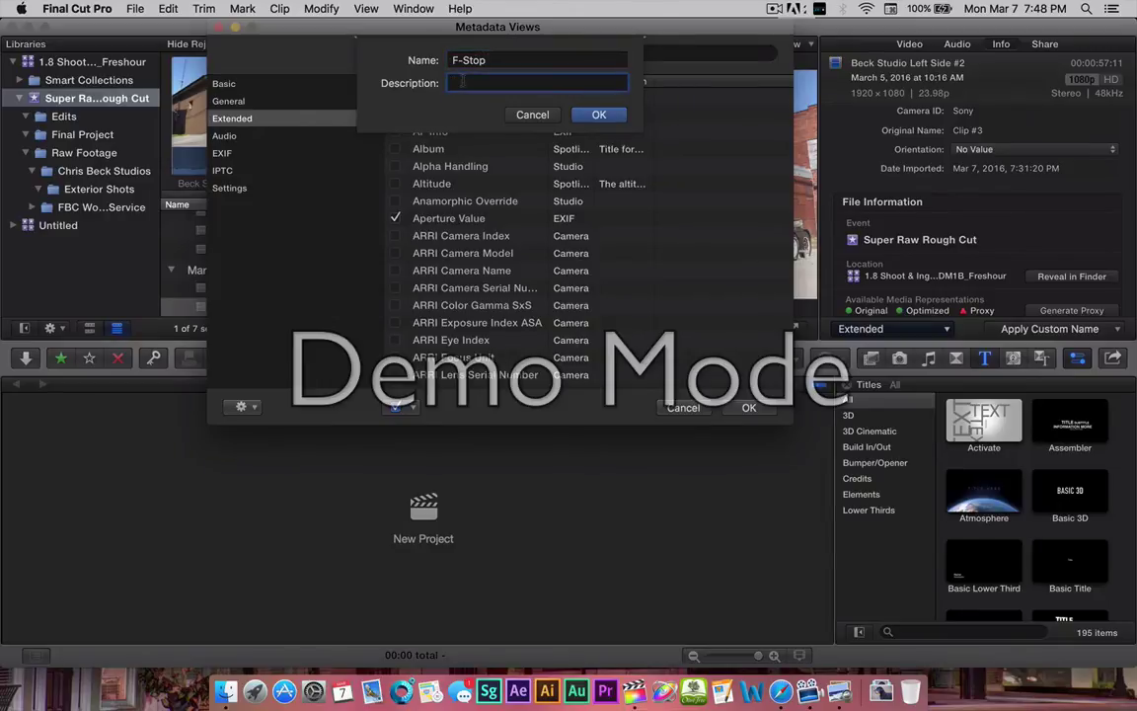
{"action": "type", "text": "4.5"}
{"action": "left_click", "coordinate": [598, 114]}
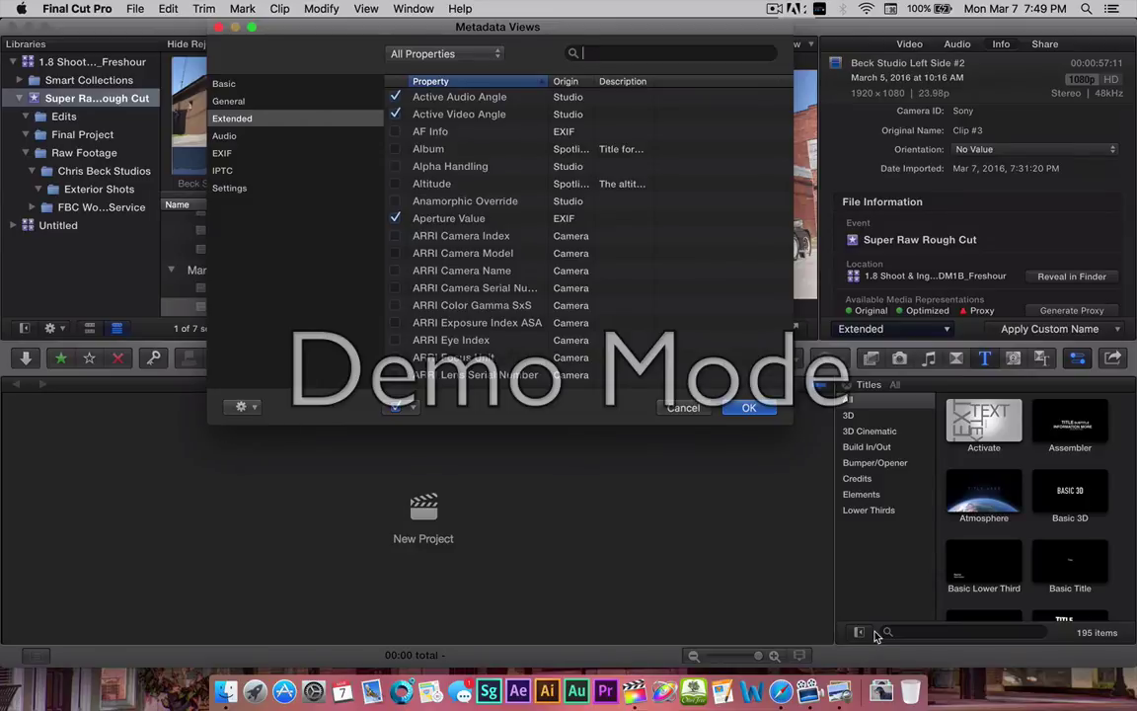
{"action": "left_click", "coordinate": [839, 692]}
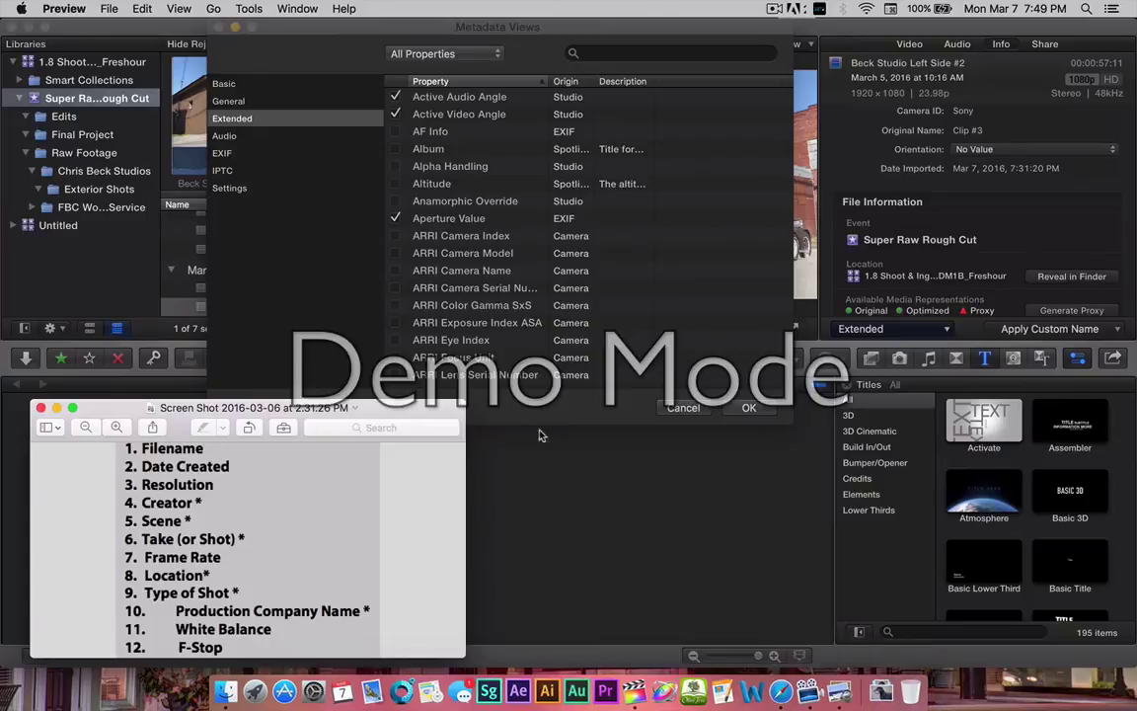
Add a 'White balance' custom field described '5700' and save the Extended metadata view.
{"action": "left_click", "coordinate": [494, 419]}
{"action": "left_click", "coordinate": [242, 407]}
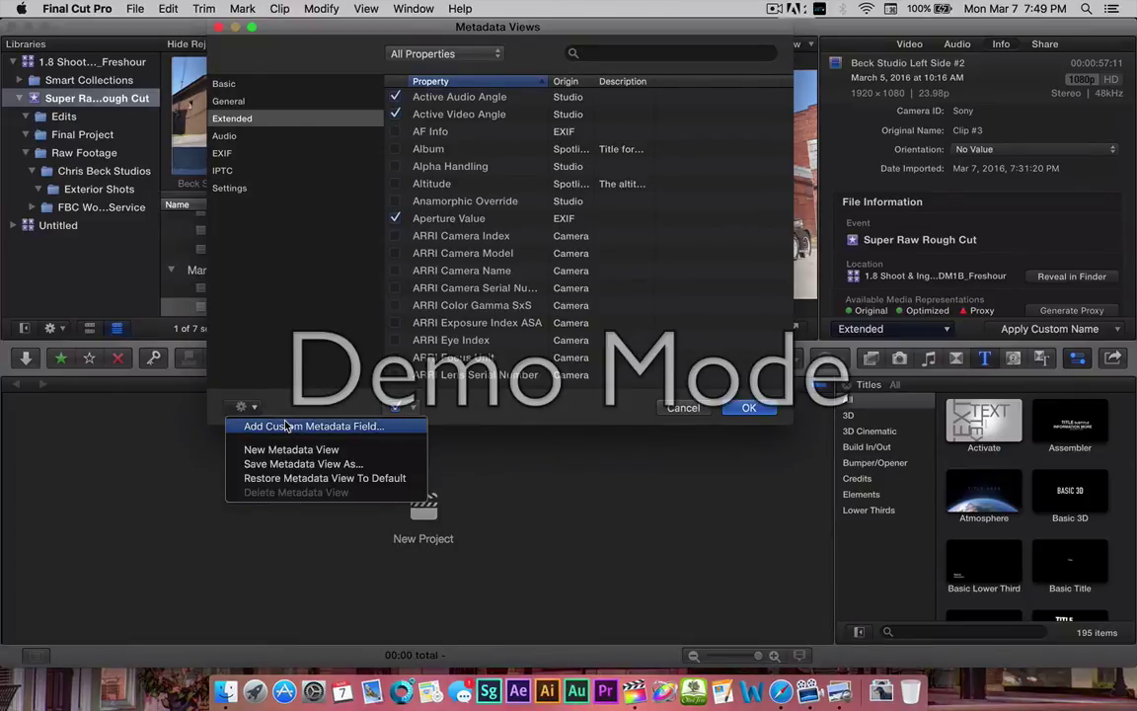
{"action": "left_click", "coordinate": [290, 432]}
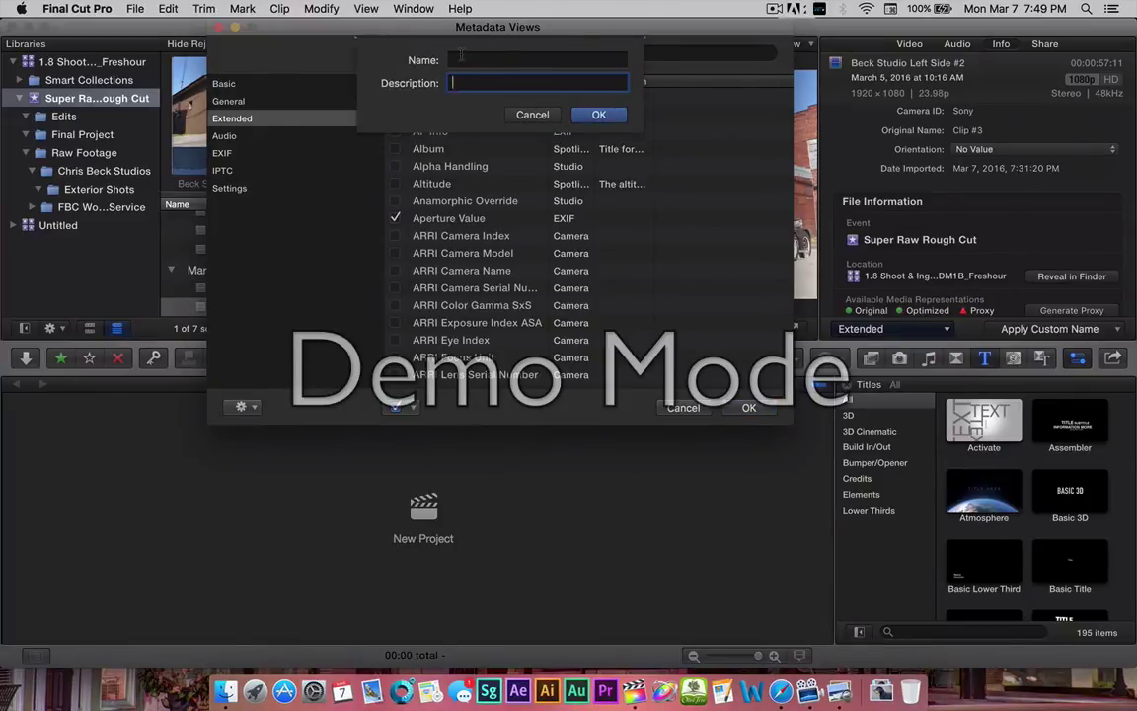
{"action": "left_click", "coordinate": [460, 57]}
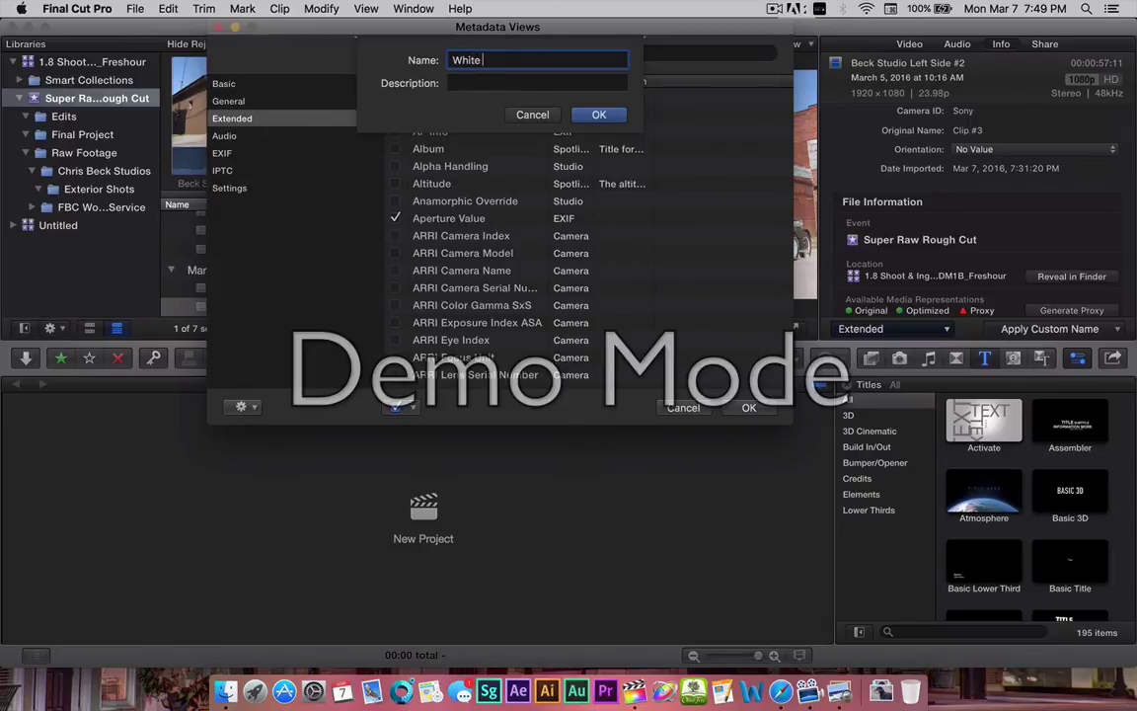
{"action": "type", "text": "ance"}
{"action": "key", "text": "Tab"}
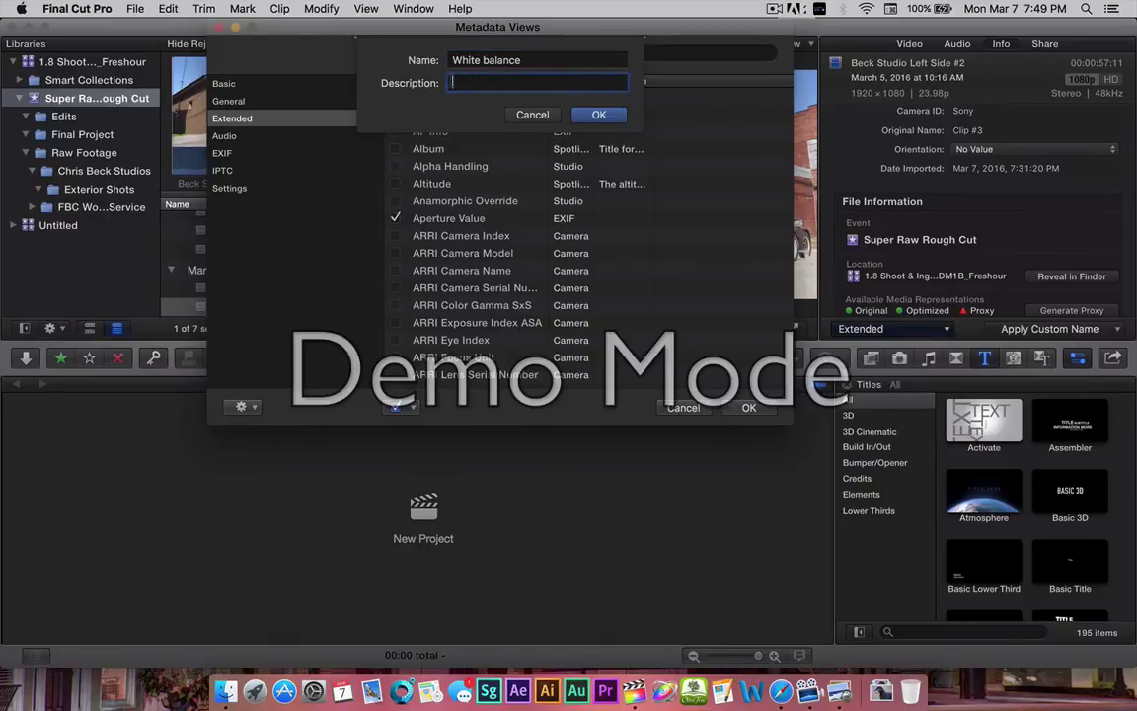
{"action": "type", "text": "5700K"}
{"action": "left_click", "coordinate": [597, 116]}
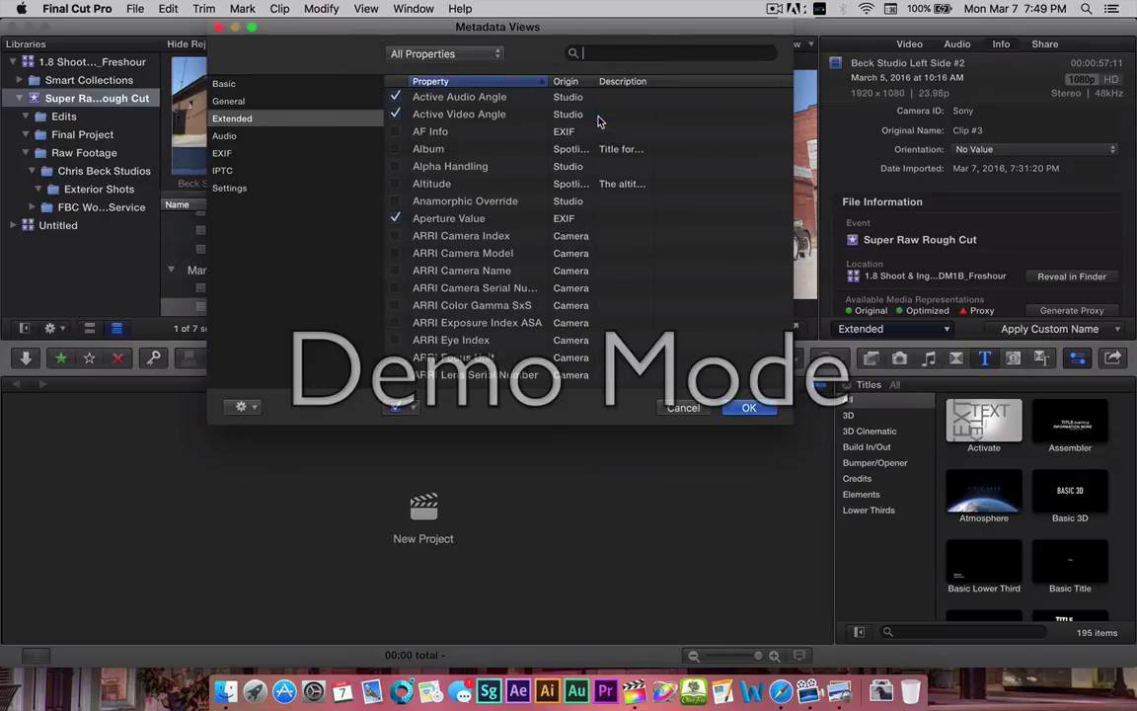
{"action": "left_click", "coordinate": [749, 407]}
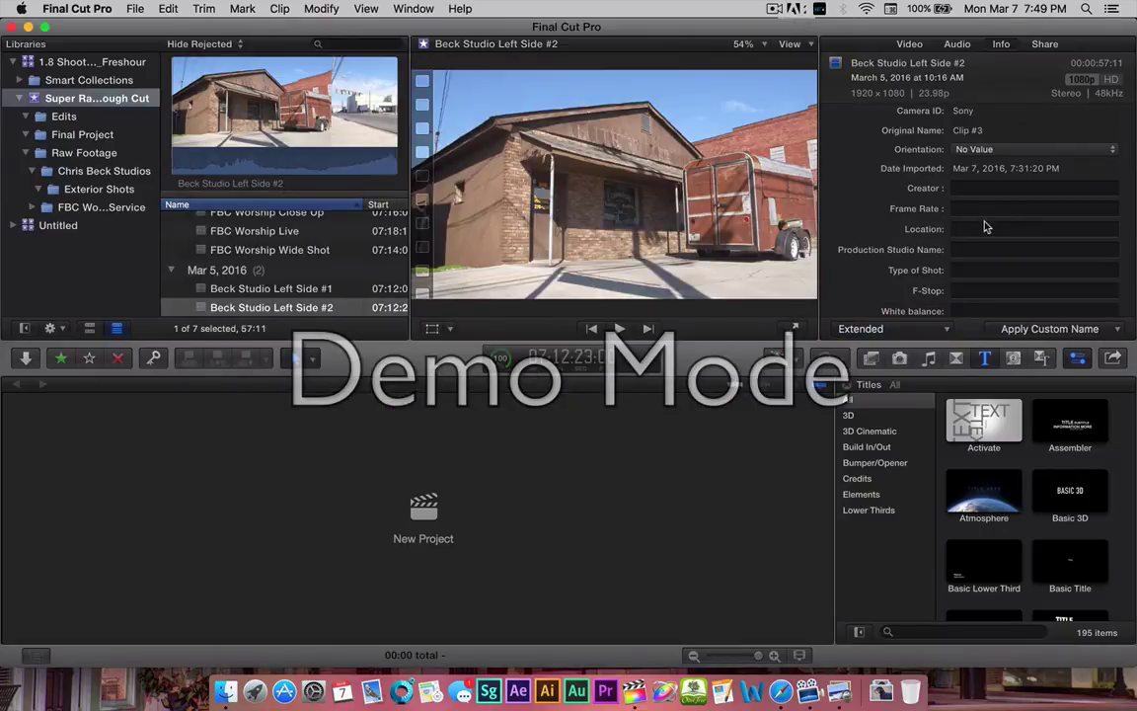
{"action": "scroll", "coordinate": [974, 225], "scroll_direction": "up", "scroll_amount": 5}
{"action": "scroll", "coordinate": [972, 225], "scroll_direction": "down", "scroll_amount": 8}
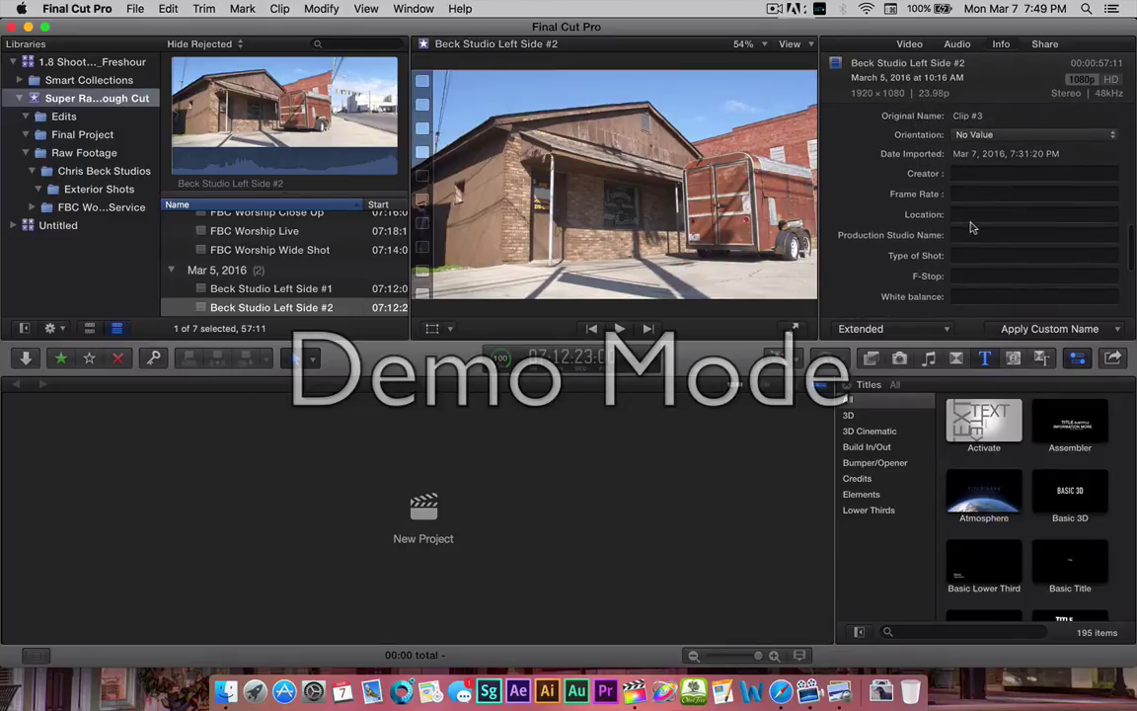
{"action": "scroll", "coordinate": [938, 274], "scroll_direction": "up", "scroll_amount": 6}
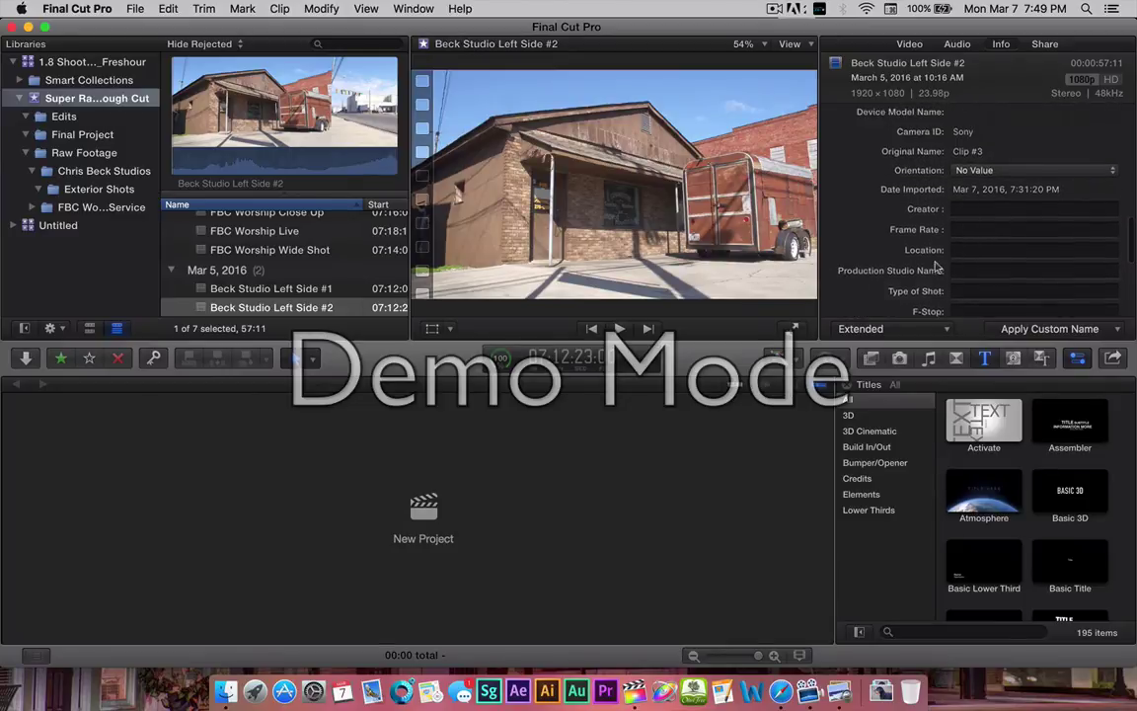
{"action": "scroll", "coordinate": [938, 267], "scroll_direction": "up", "scroll_amount": 8}
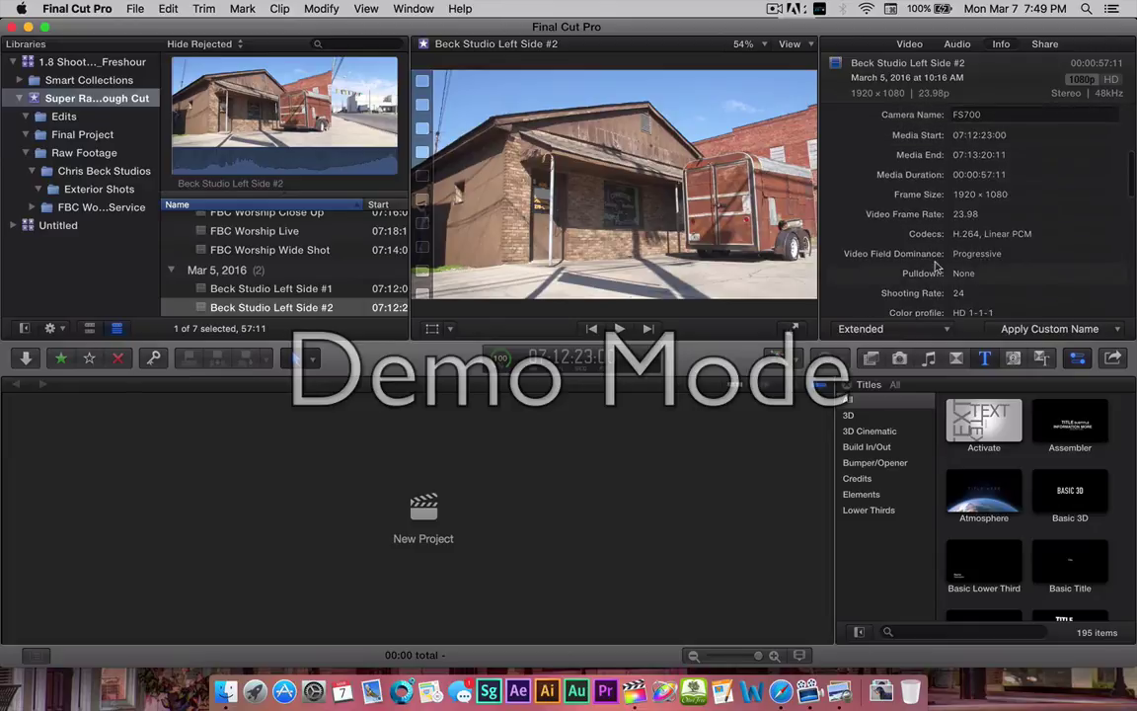
{"action": "scroll", "coordinate": [937, 266], "scroll_direction": "up", "scroll_amount": 4}
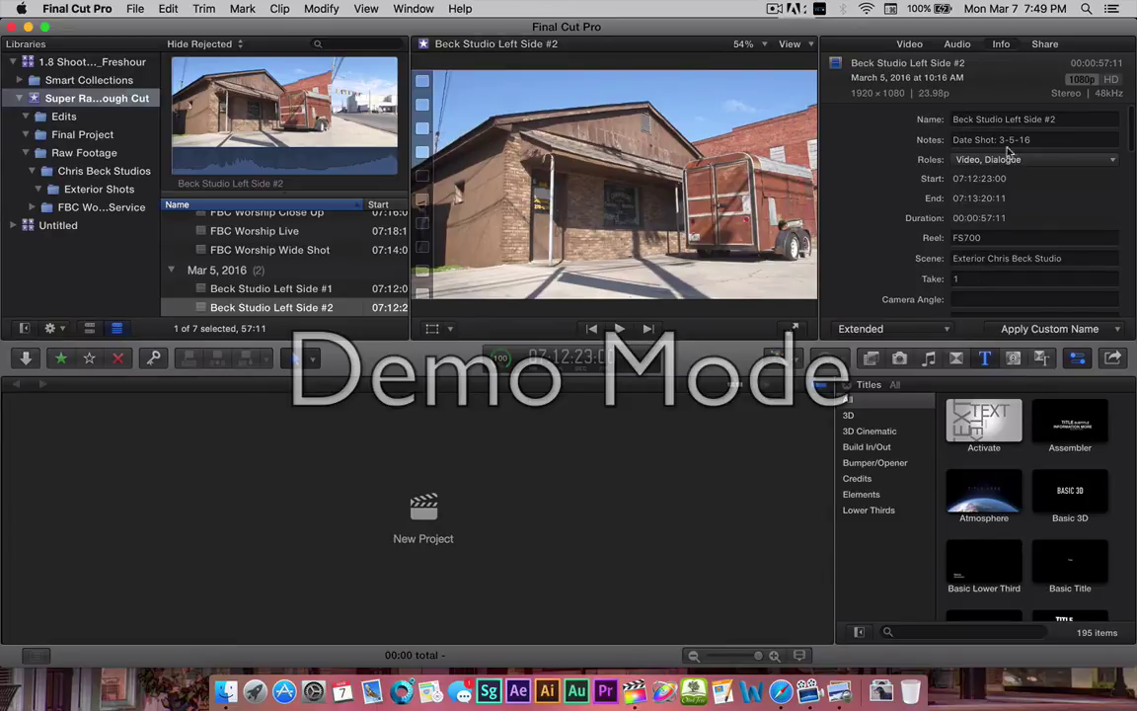
{"action": "scroll", "coordinate": [938, 240], "scroll_direction": "down", "scroll_amount": 10}
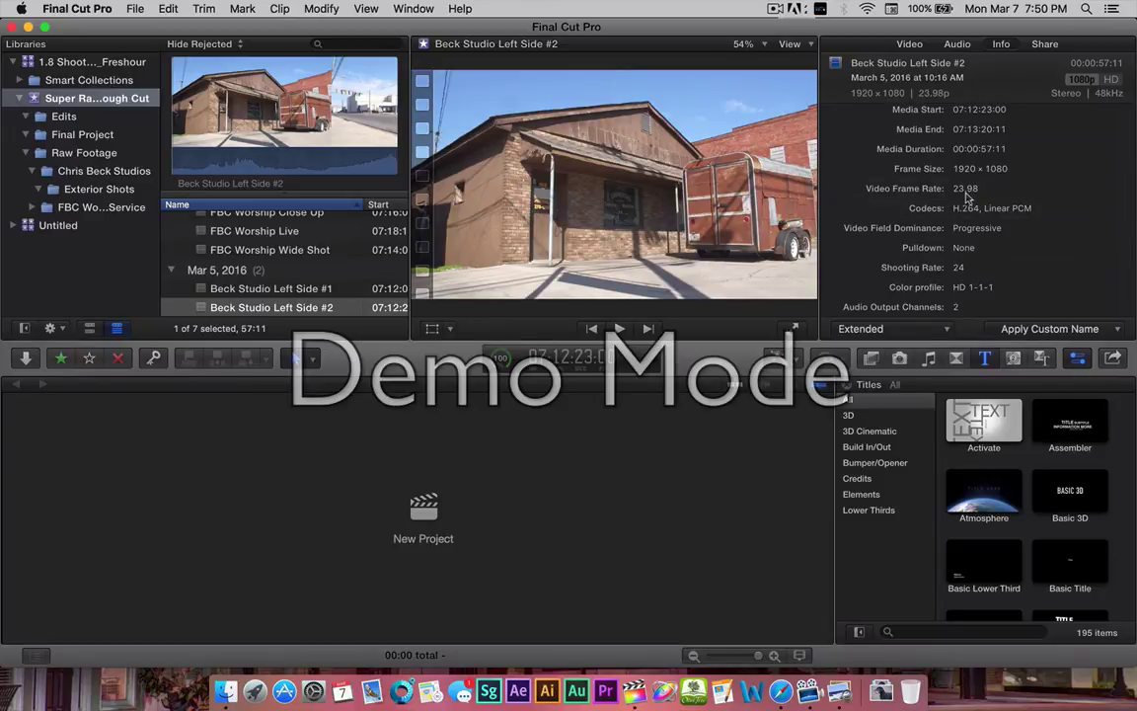
{"action": "scroll", "coordinate": [967, 207], "scroll_direction": "down", "scroll_amount": 5}
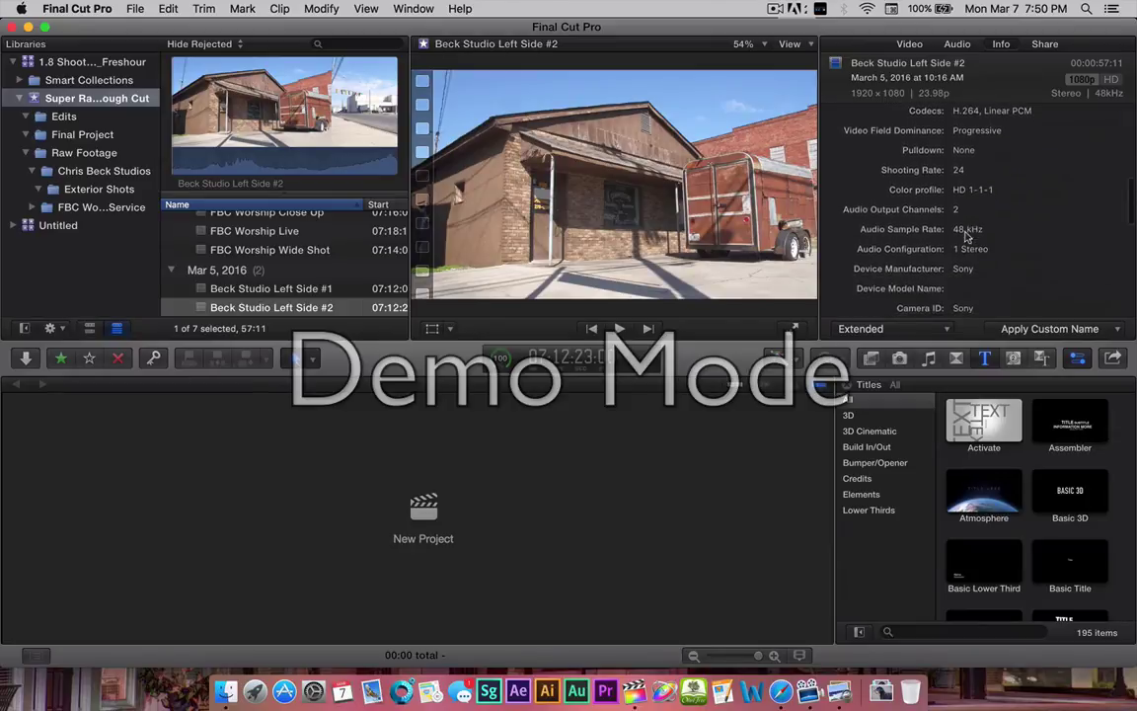
{"action": "scroll", "coordinate": [967, 235], "scroll_direction": "down", "scroll_amount": 4}
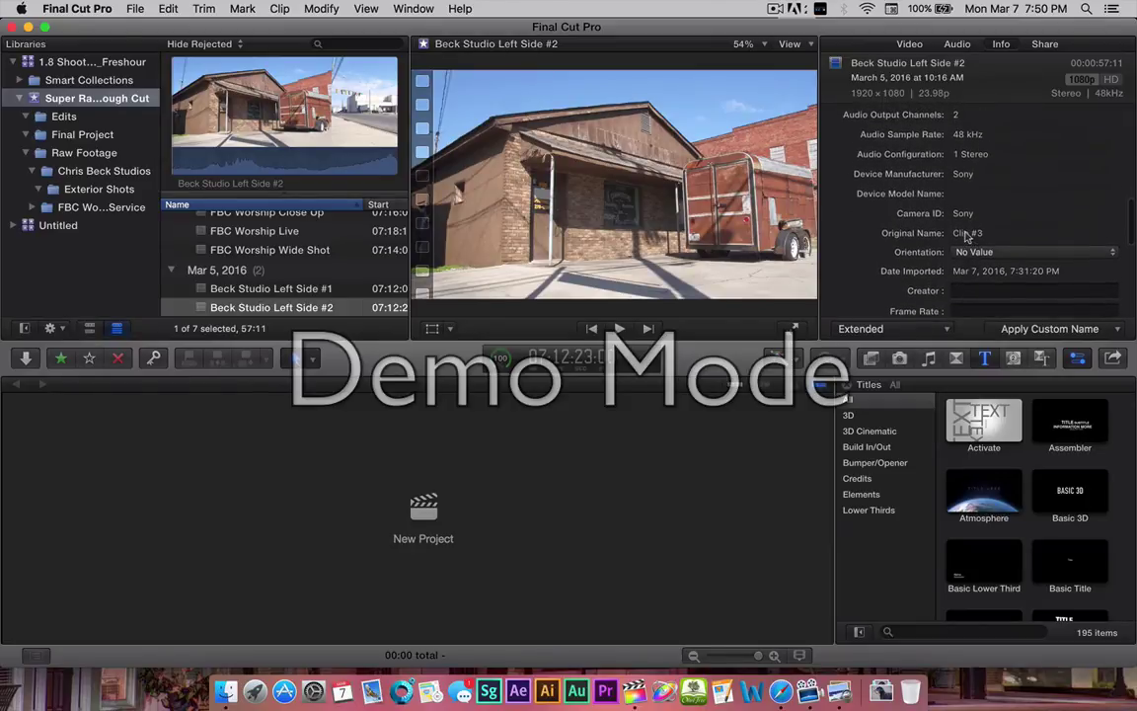
{"action": "scroll", "coordinate": [968, 237], "scroll_direction": "up", "scroll_amount": 1}
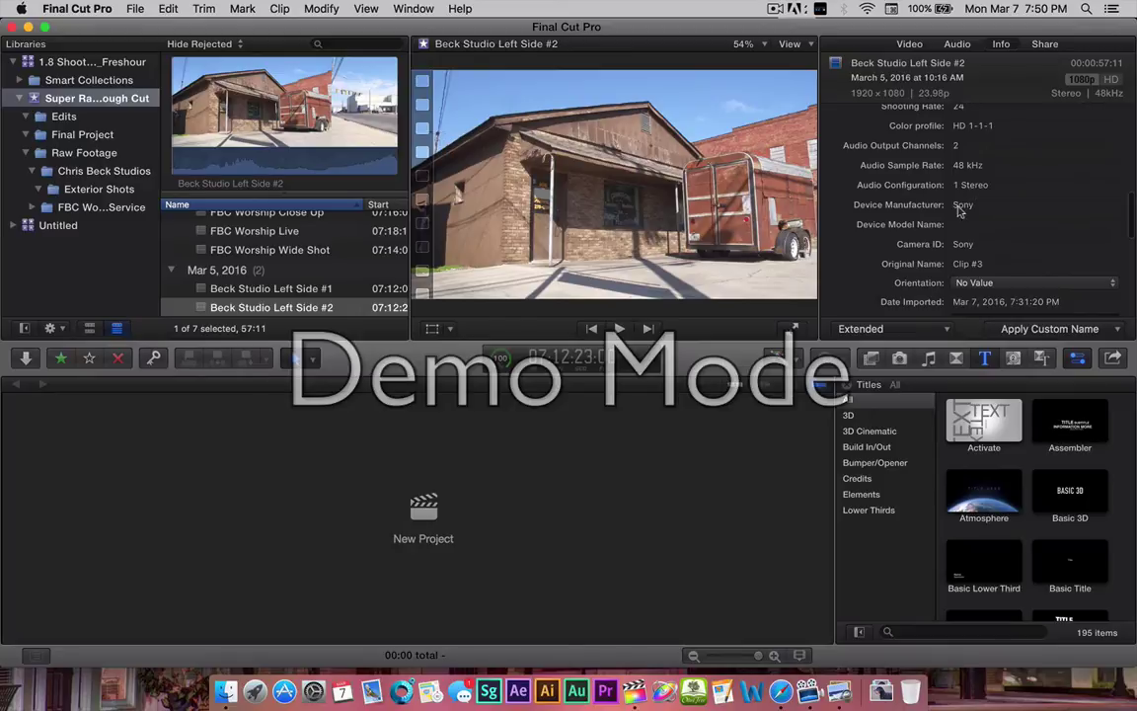
{"action": "scroll", "coordinate": [959, 210], "scroll_direction": "down", "scroll_amount": 8}
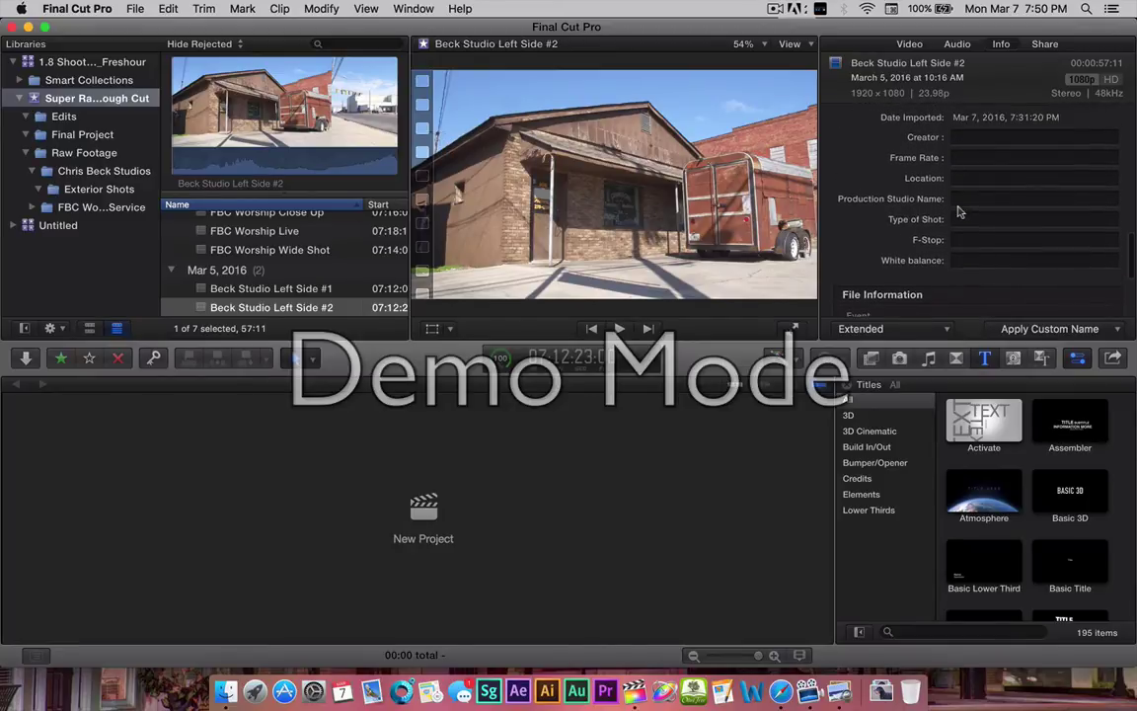
{"action": "scroll", "coordinate": [958, 211], "scroll_direction": "up", "scroll_amount": 1}
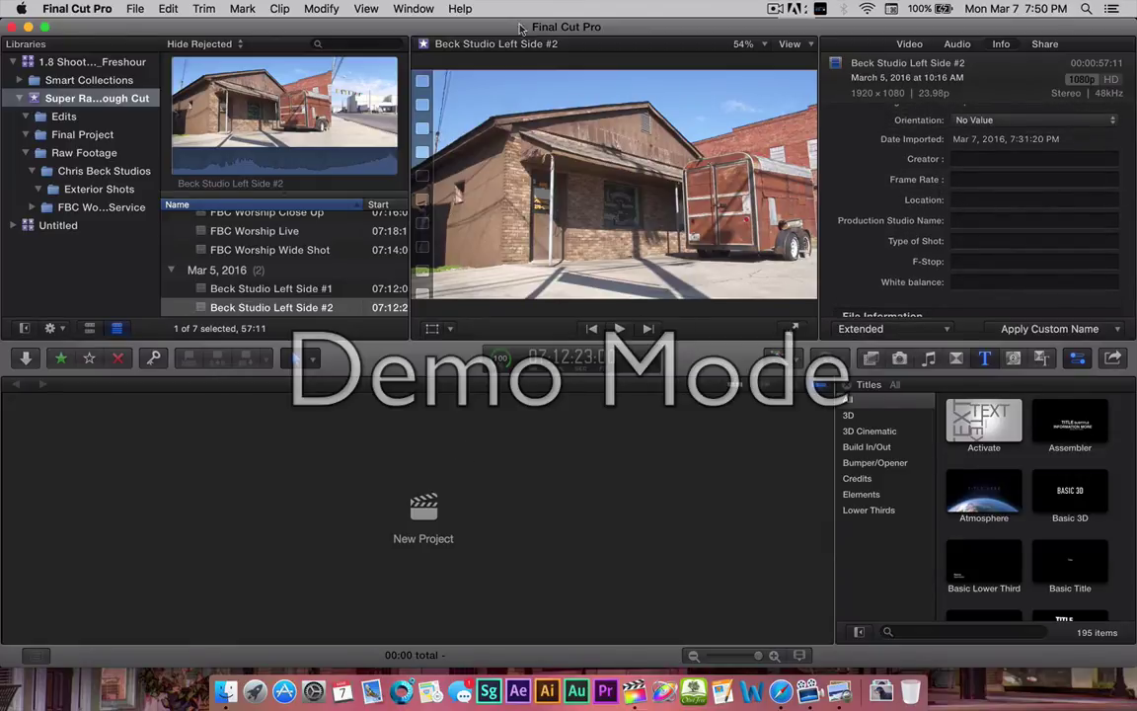
Enter the creator's name, frame rate '48 fps' and location 'Beck Studios, Dalton, GA' for the clip.
{"action": "left_click", "coordinate": [958, 159]}
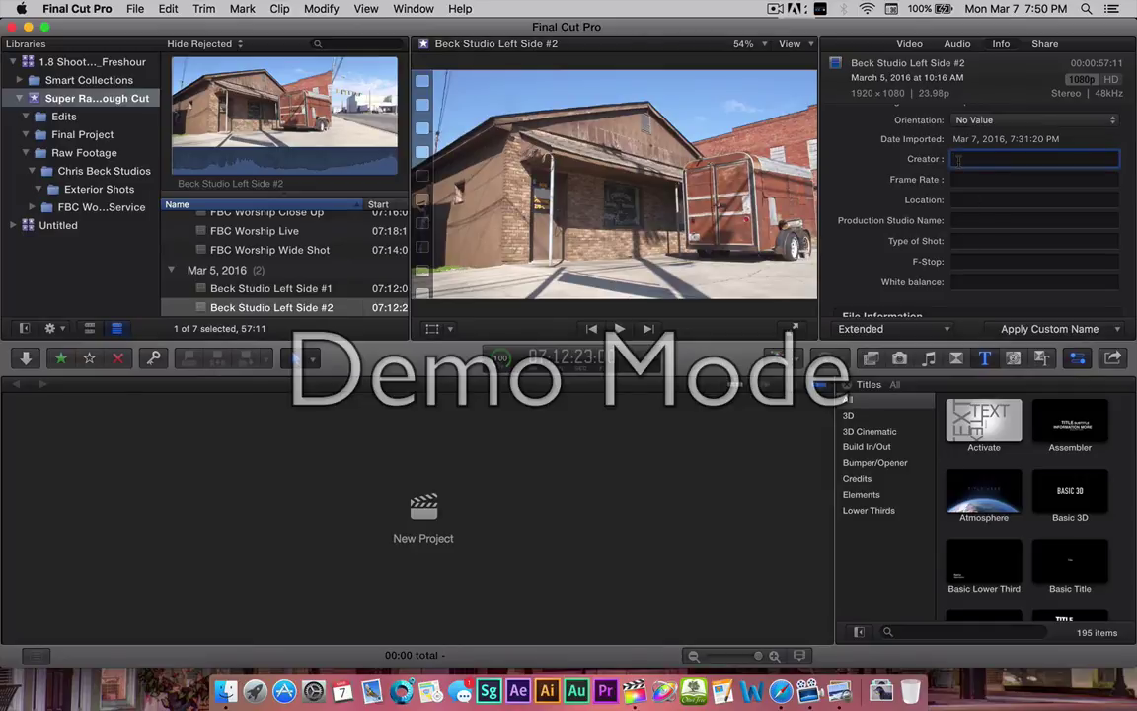
{"action": "type", "text": "Jeff Freshour"}
{"action": "left_click", "coordinate": [964, 179]}
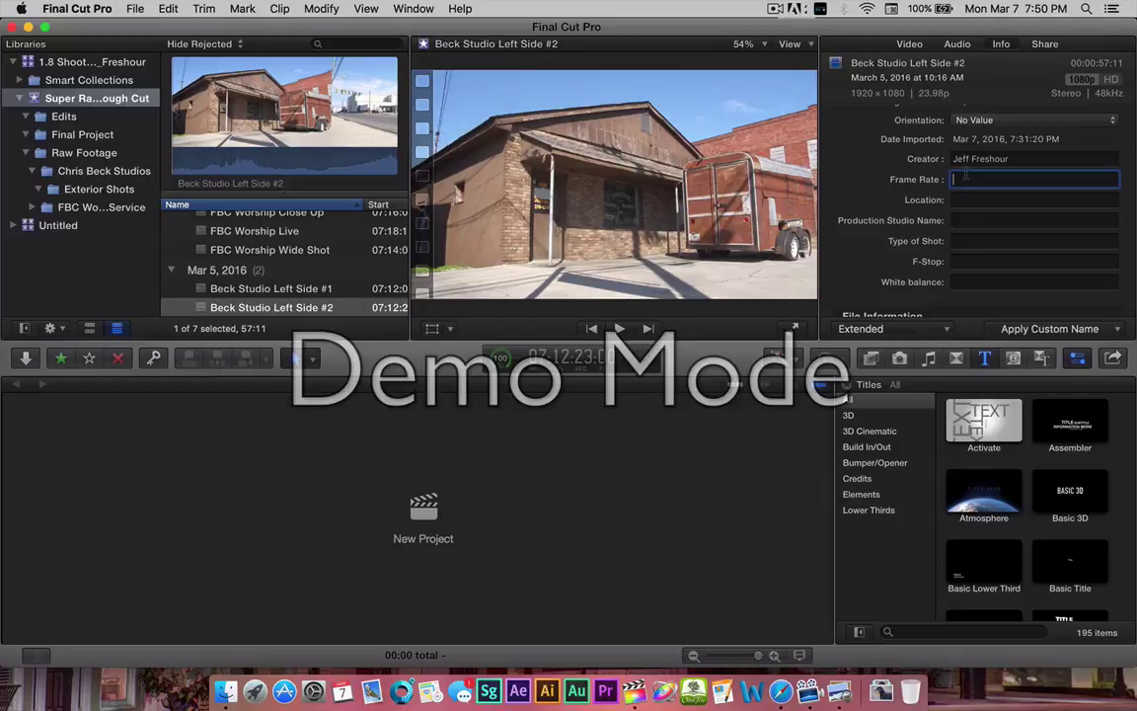
{"action": "type", "text": "$"}
{"action": "type", "text": "8 fp"}
{"action": "type", "text": "s"}
{"action": "left_click", "coordinate": [969, 199]}
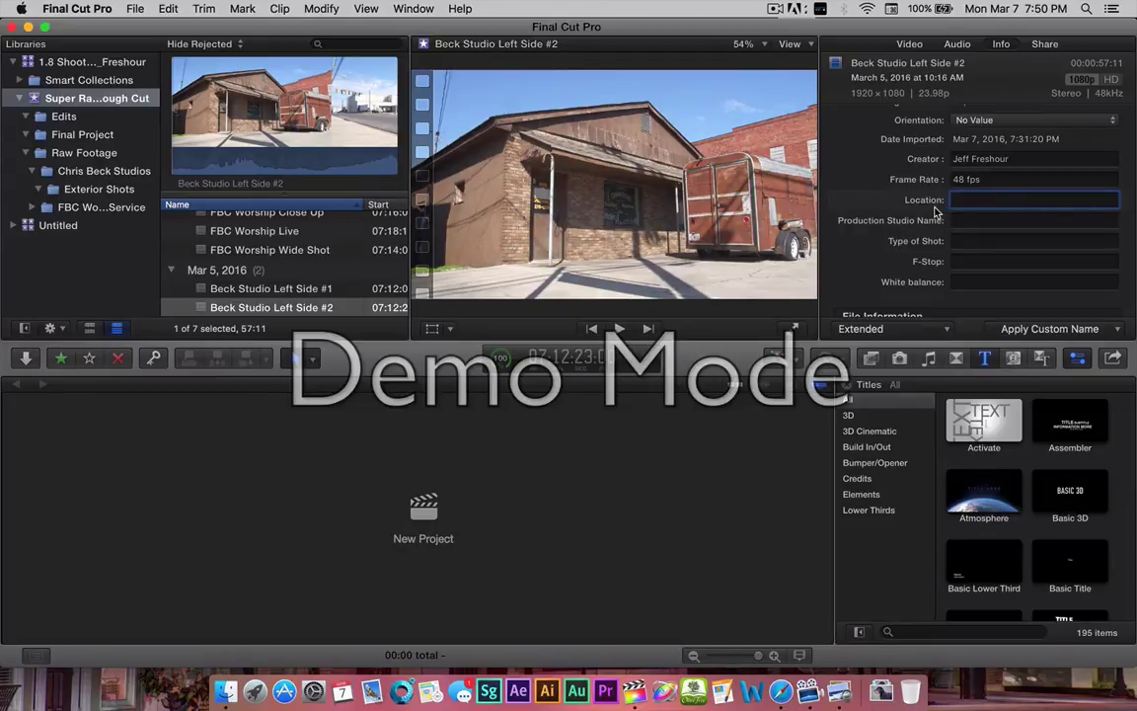
{"action": "type", "text": "Beck Studios, Dalt"}
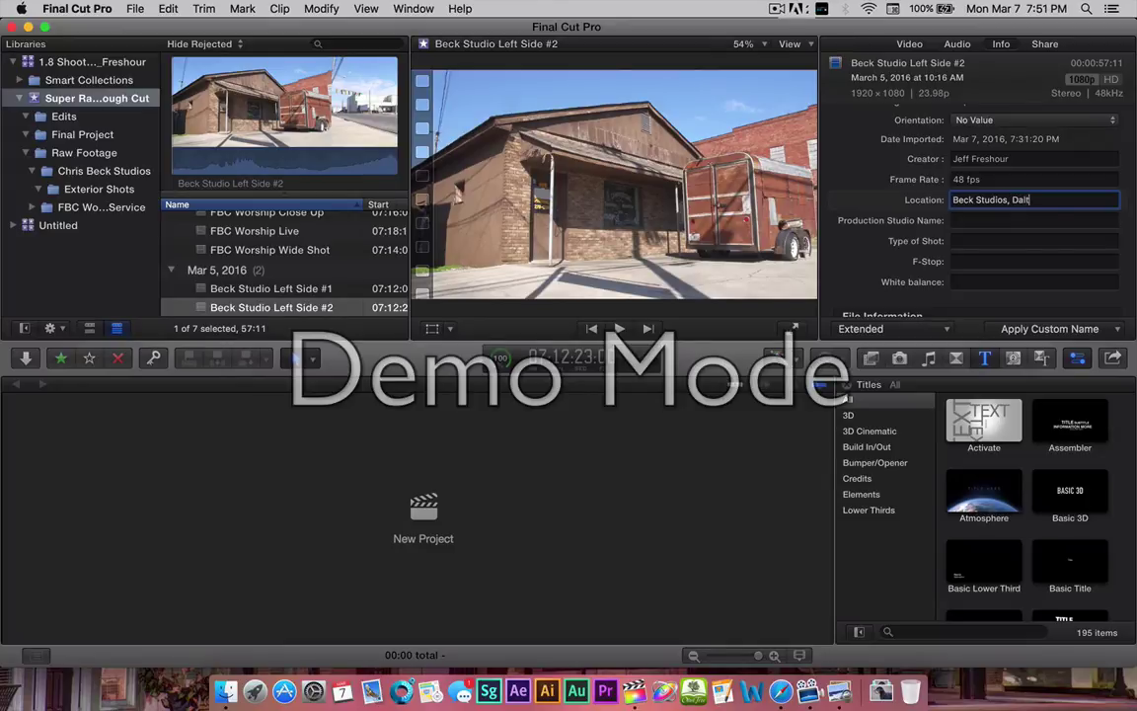
{"action": "type", "text": "on,GA"}
{"action": "left_click", "coordinate": [1043, 200]}
Fill studio name 'Fresh Films Unlimited', shot type 'Establishing Wide', F-stop and white balance '5700K'.
{"action": "left_click", "coordinate": [964, 220]}
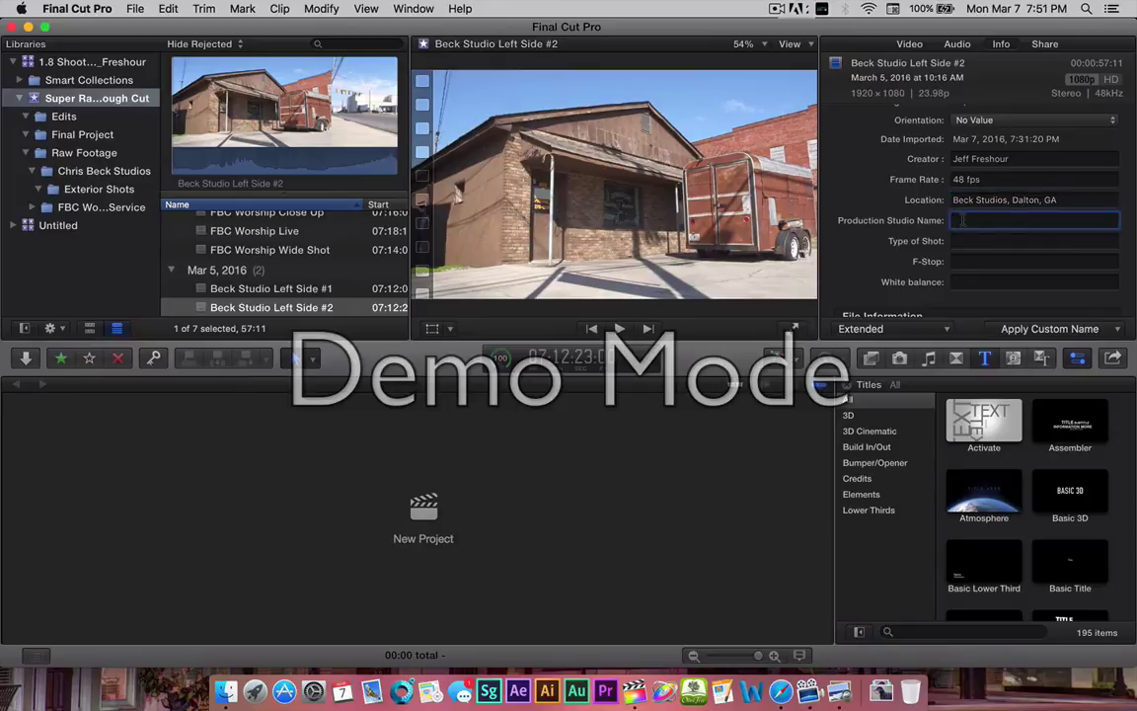
{"action": "type", "text": "Fresh Films Unlimited"}
{"action": "left_click", "coordinate": [971, 240]}
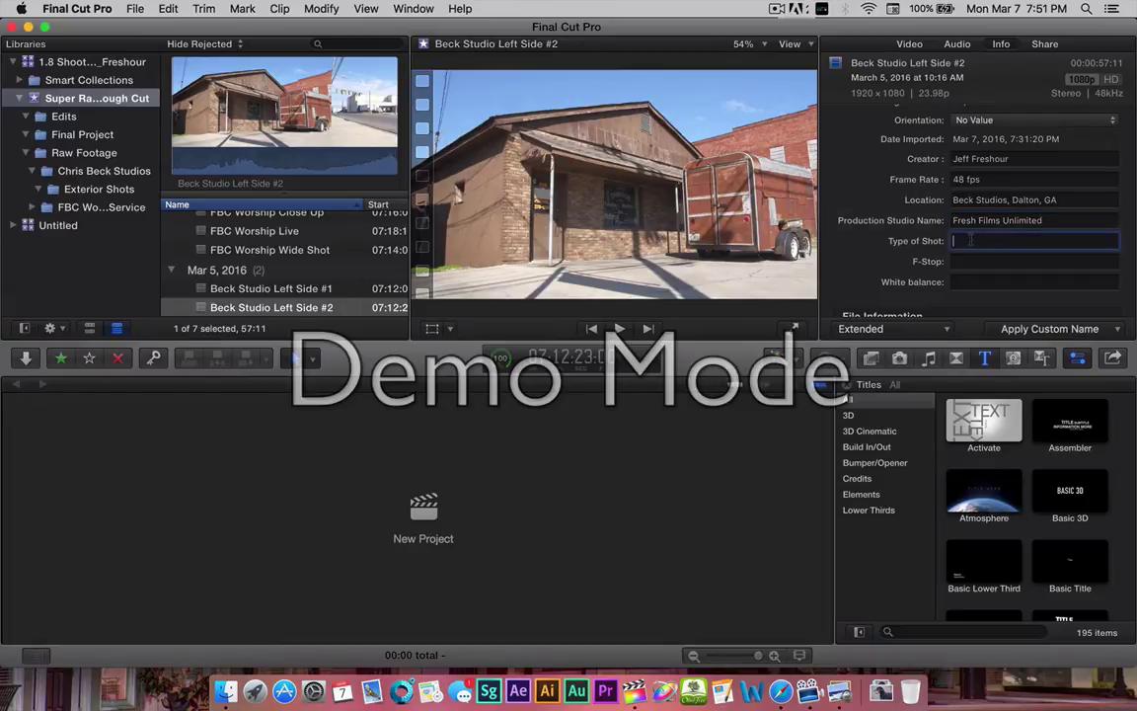
{"action": "type", "text": "Establishing Wide"}
{"action": "left_click", "coordinate": [956, 261]}
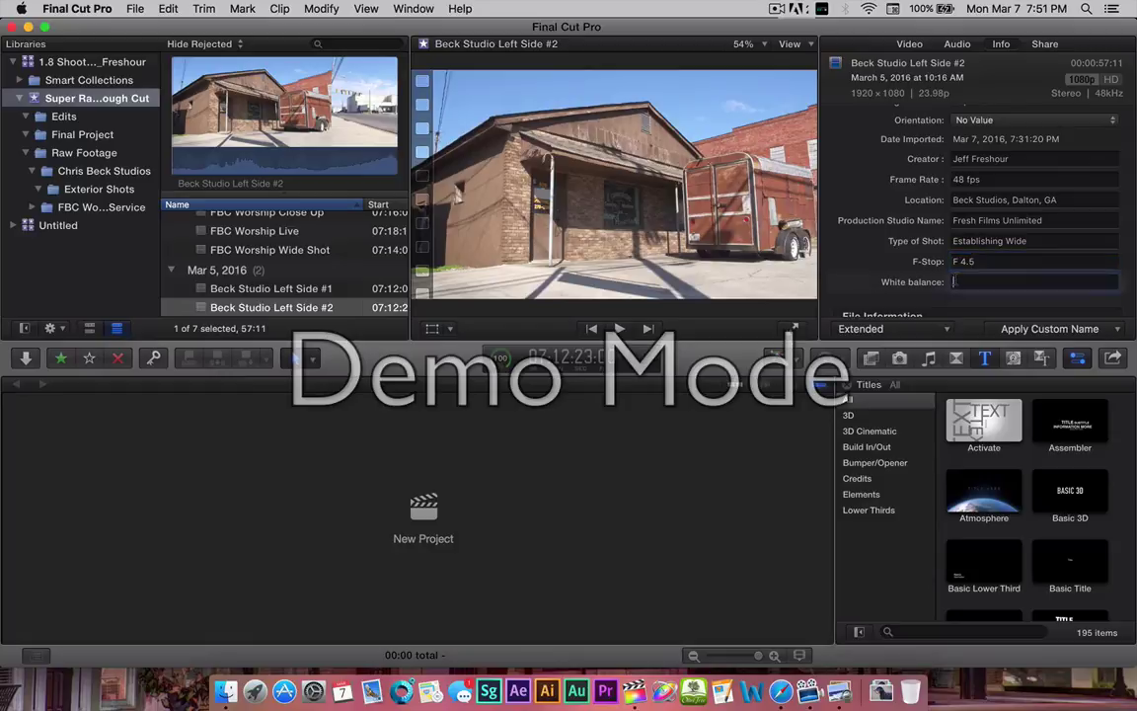
{"action": "key", "text": "Tab"}
{"action": "type", "text": "5700"}
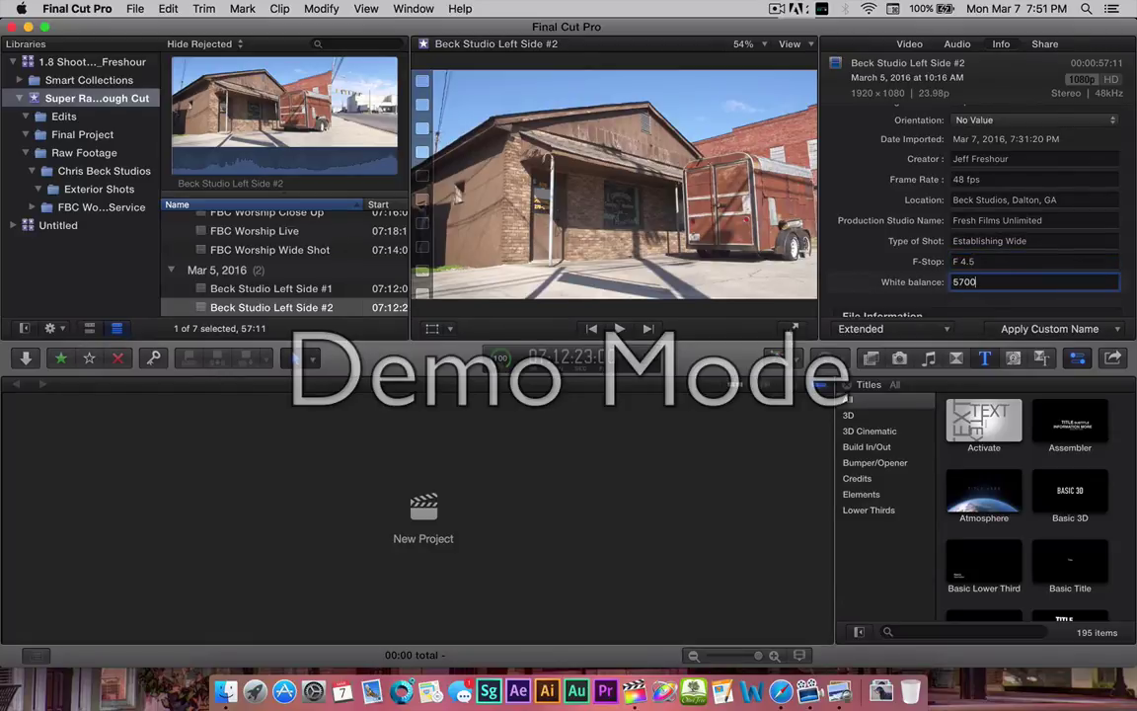
{"action": "type", "text": "K"}
Scroll the Info inspector and open the Extended metadata view pop-up menu.
{"action": "scroll", "coordinate": [977, 197], "scroll_direction": "down", "scroll_amount": 3}
{"action": "scroll", "coordinate": [977, 197], "scroll_direction": "up", "scroll_amount": 5}
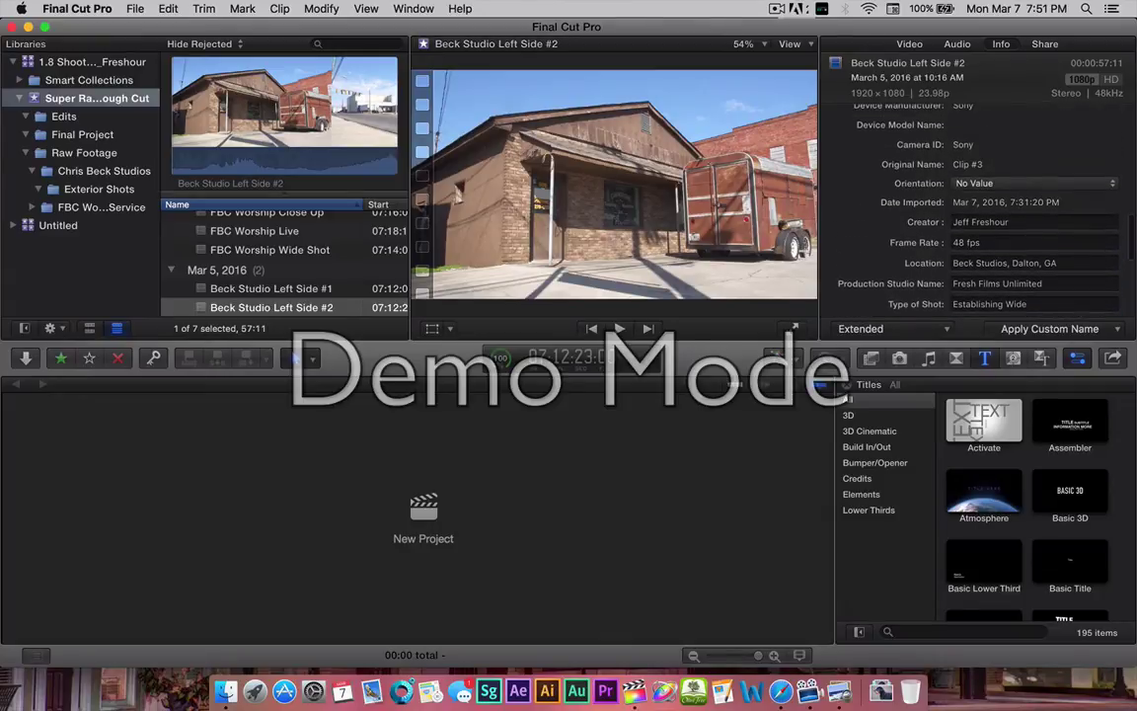
{"action": "scroll", "coordinate": [942, 198], "scroll_direction": "up", "scroll_amount": 4}
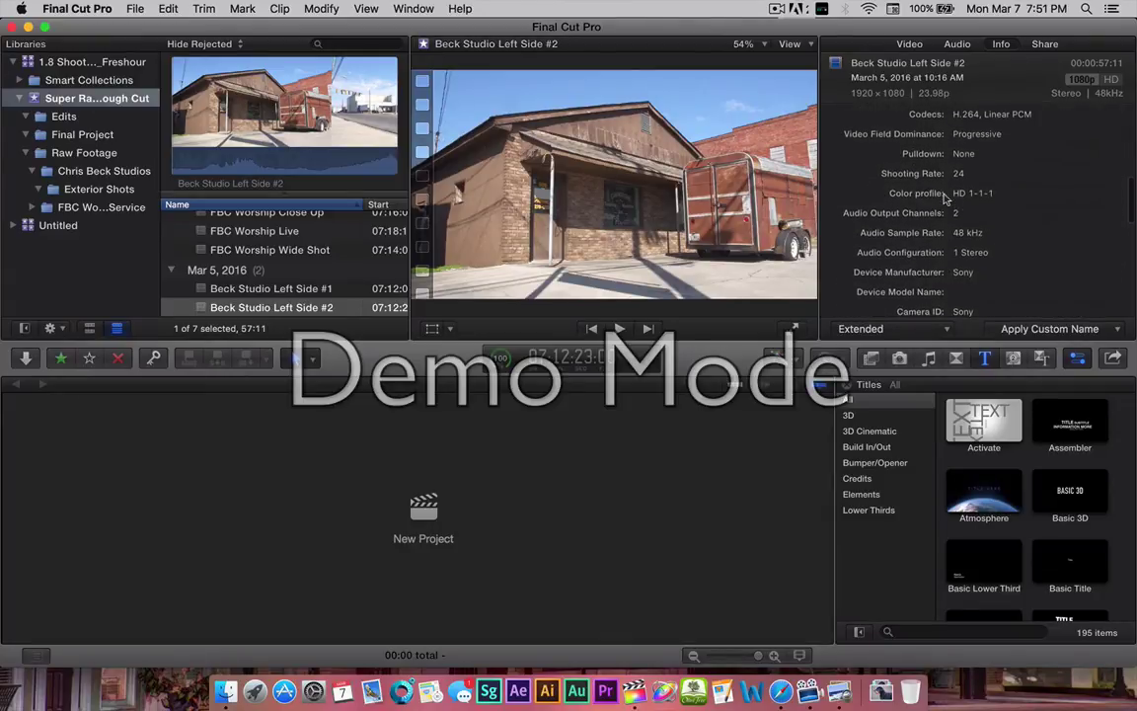
{"action": "scroll", "coordinate": [944, 199], "scroll_direction": "down", "scroll_amount": 4}
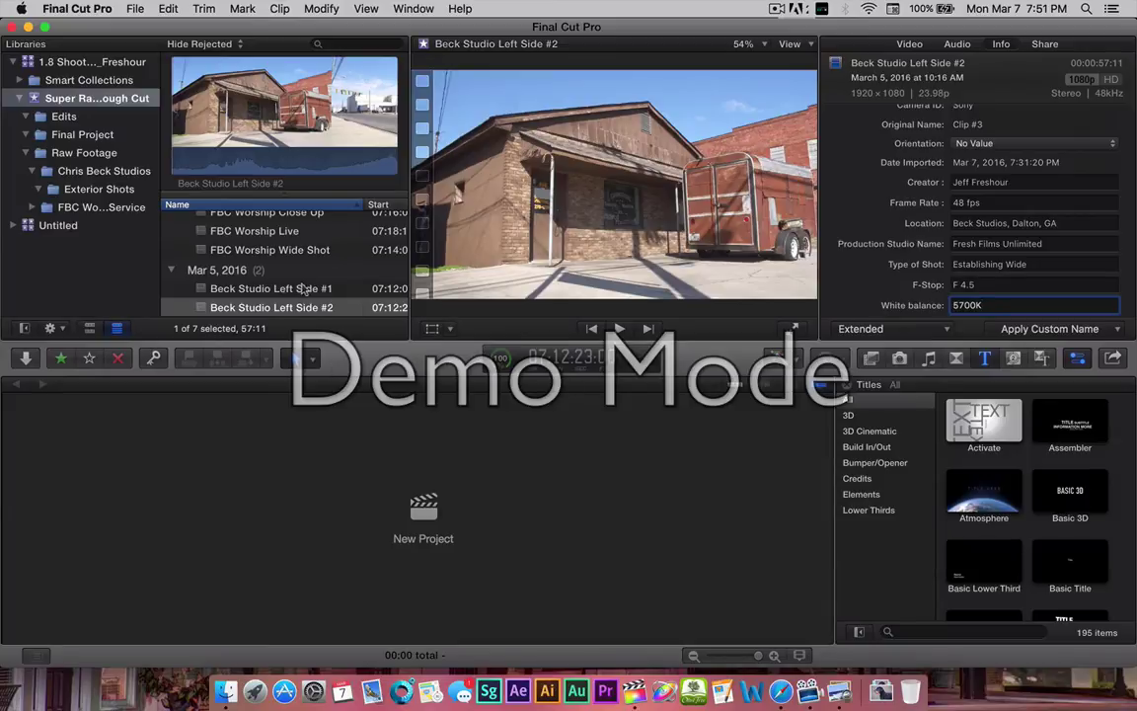
{"action": "left_click", "coordinate": [954, 329]}
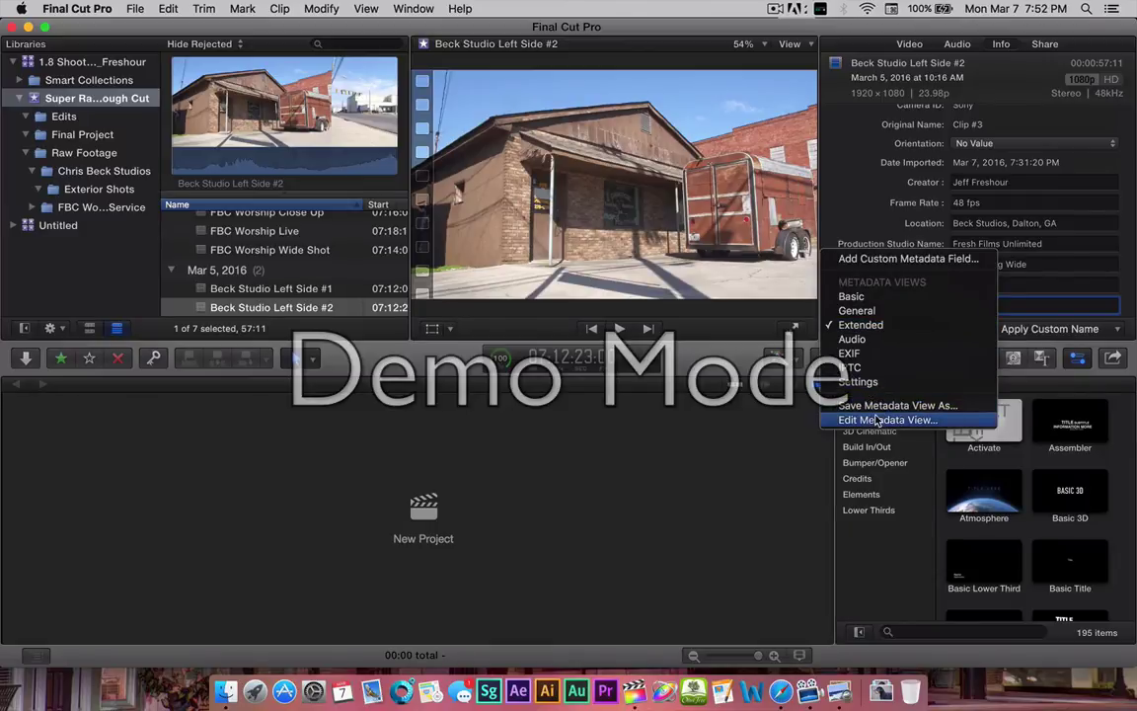
Cancel an unwanted new custom field and open the Extended metadata view editor.
{"action": "left_click", "coordinate": [893, 259]}
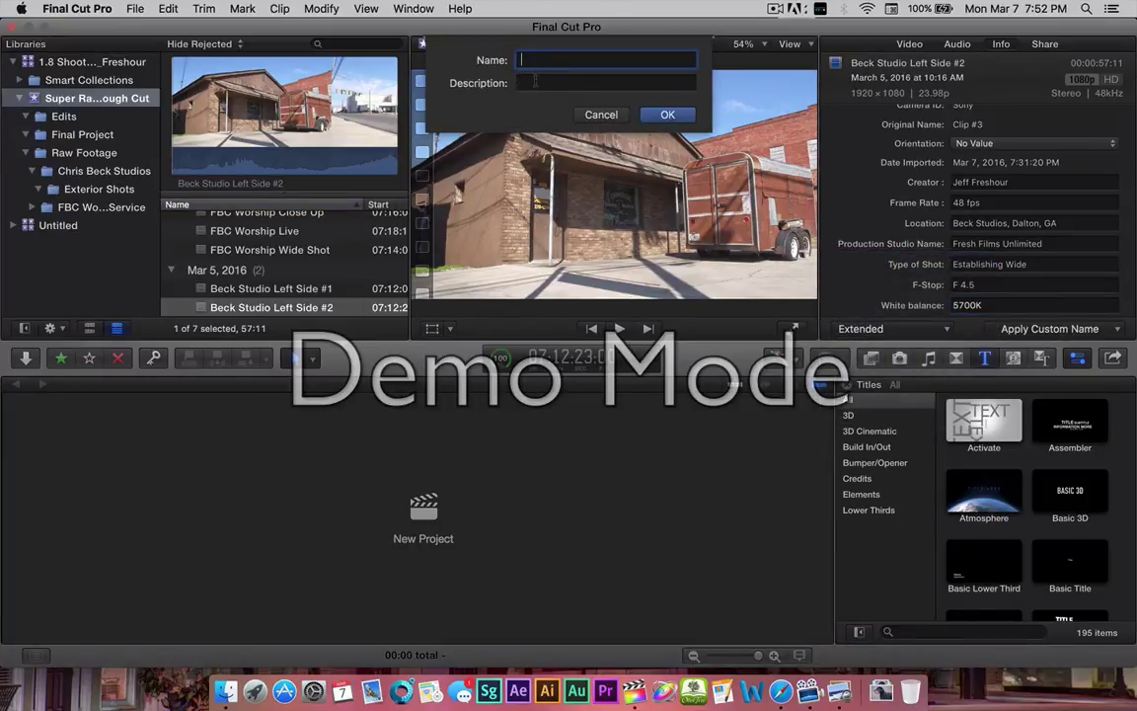
{"action": "left_click", "coordinate": [602, 115]}
{"action": "left_click", "coordinate": [945, 328]}
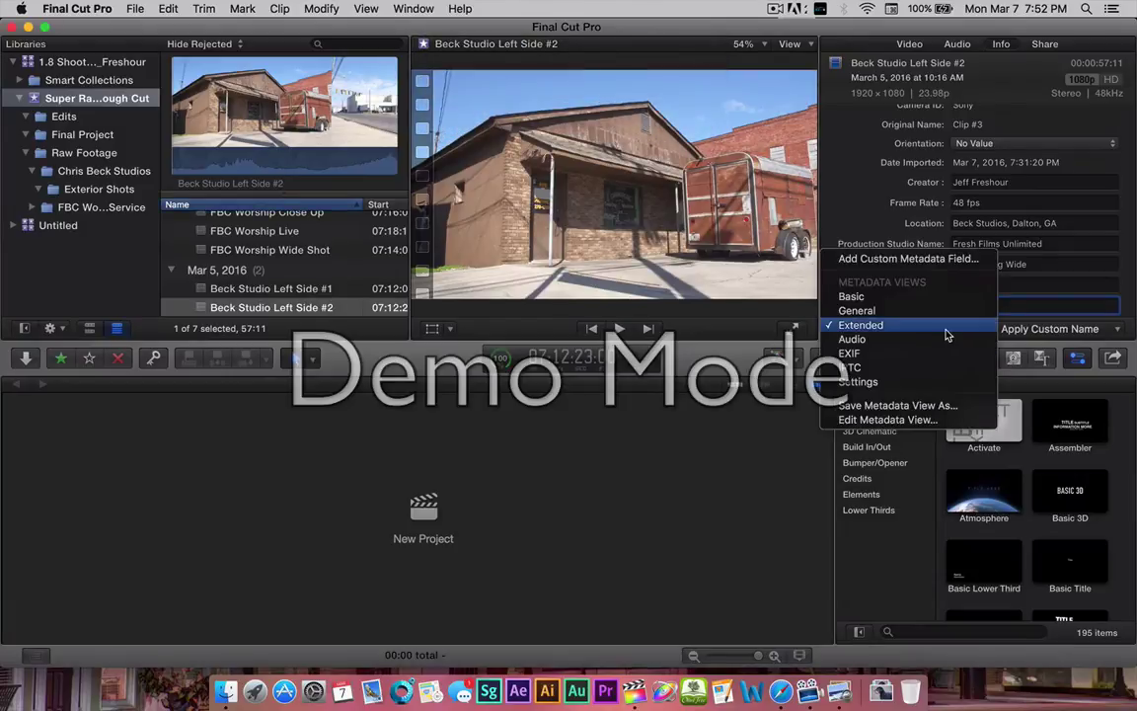
{"action": "left_click", "coordinate": [883, 421]}
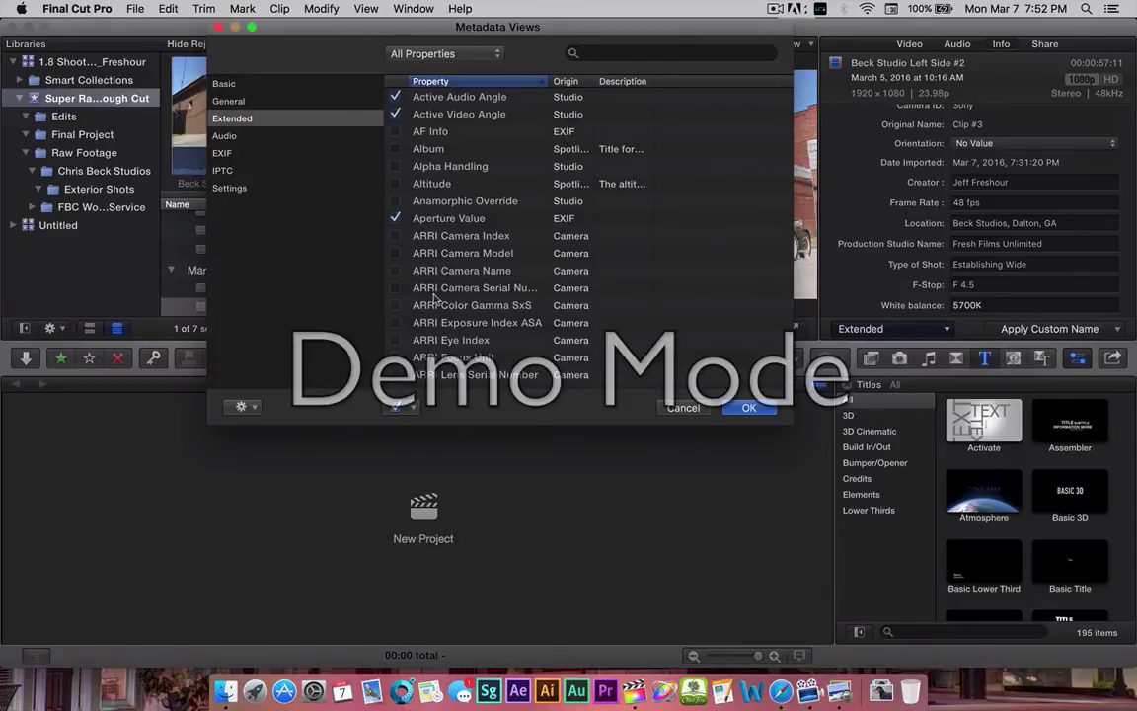
Scroll the Property list and select the custom Frame Rate field.
{"action": "scroll", "coordinate": [434, 298], "scroll_direction": "down", "scroll_amount": 10}
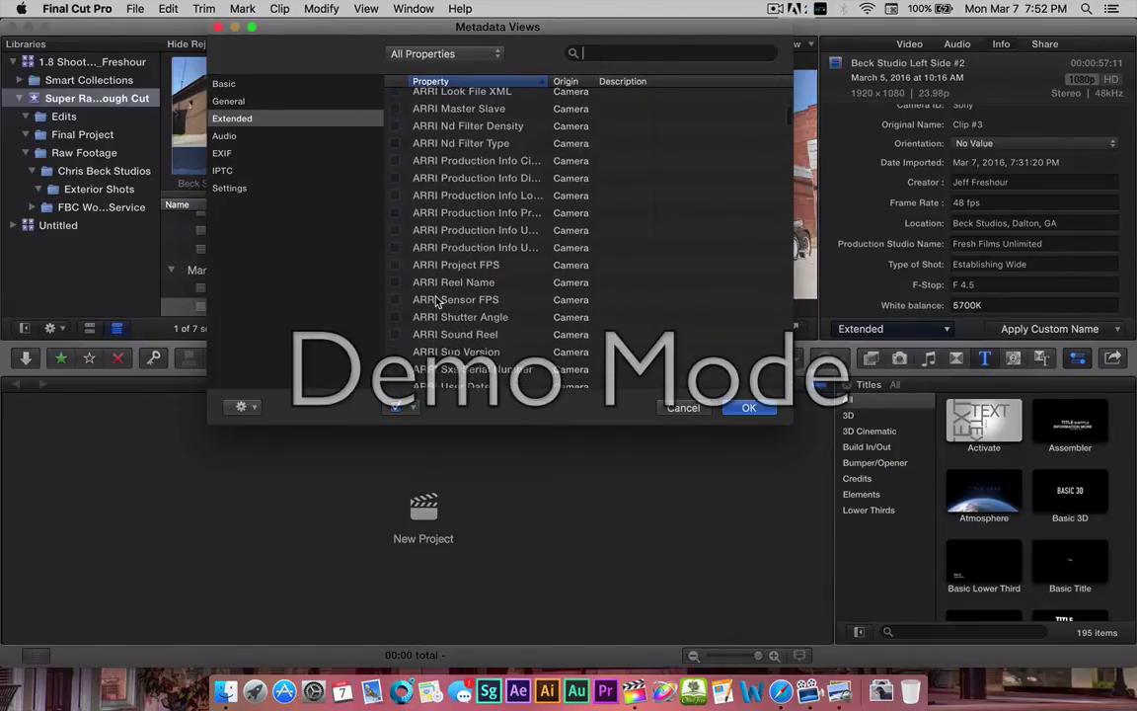
{"action": "scroll", "coordinate": [437, 303], "scroll_direction": "up", "scroll_amount": 10}
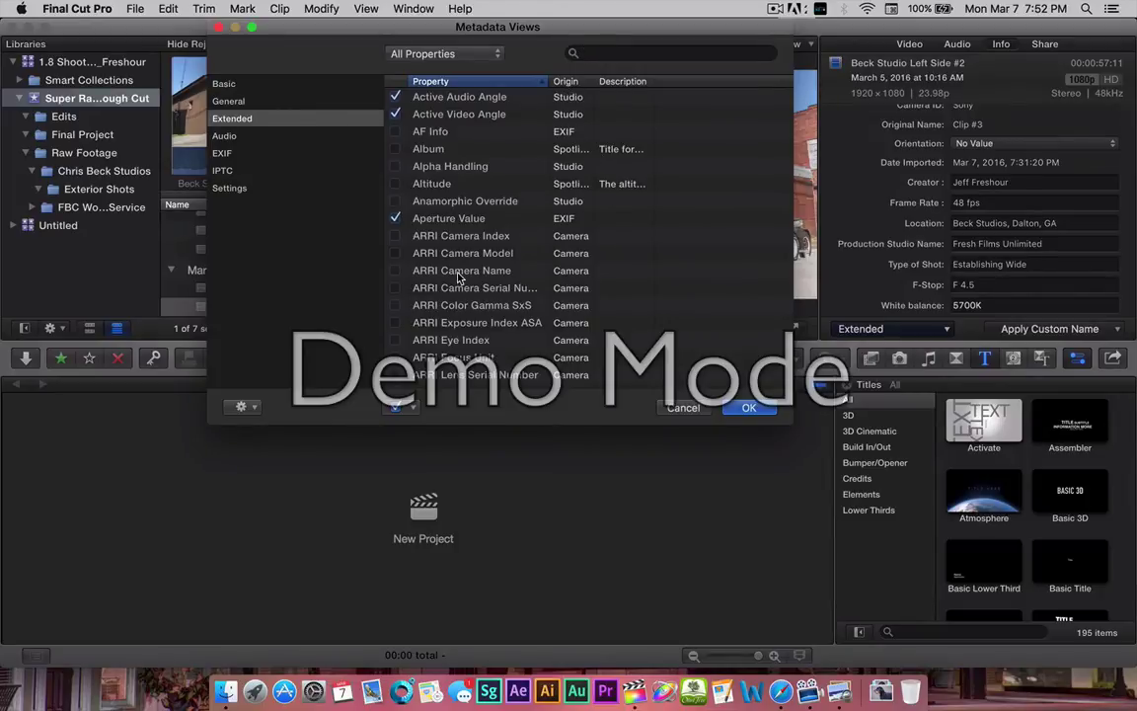
{"action": "scroll", "coordinate": [456, 274], "scroll_direction": "down", "scroll_amount": 15}
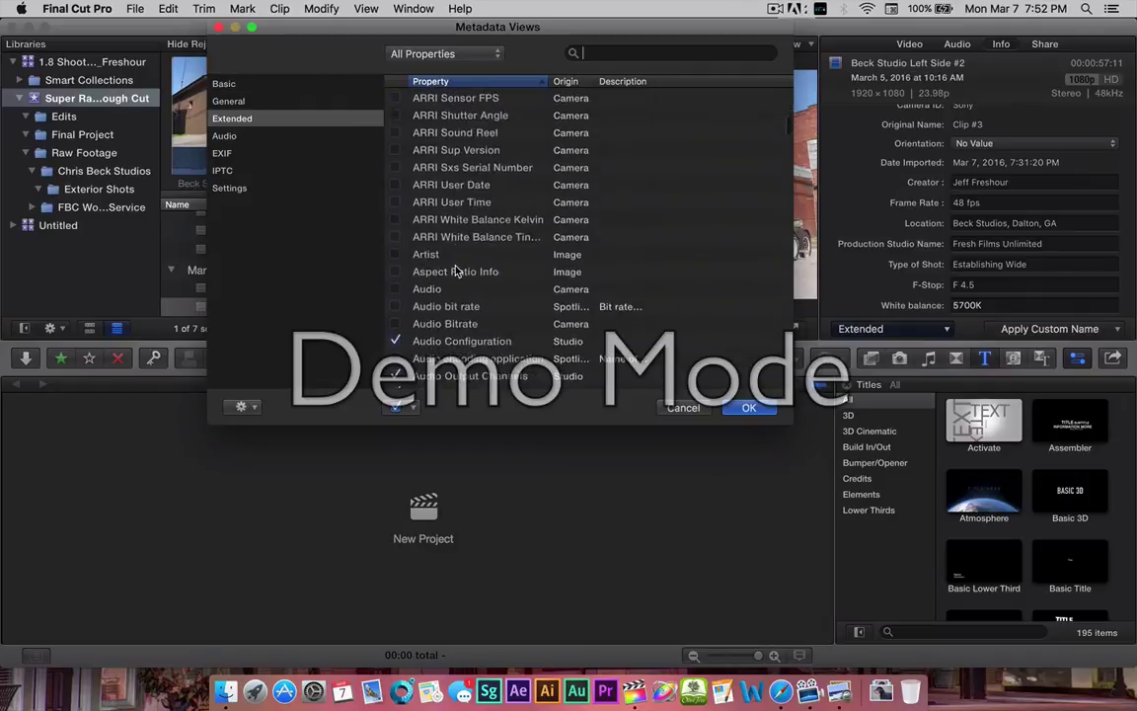
{"action": "scroll", "coordinate": [456, 268], "scroll_direction": "down", "scroll_amount": 10}
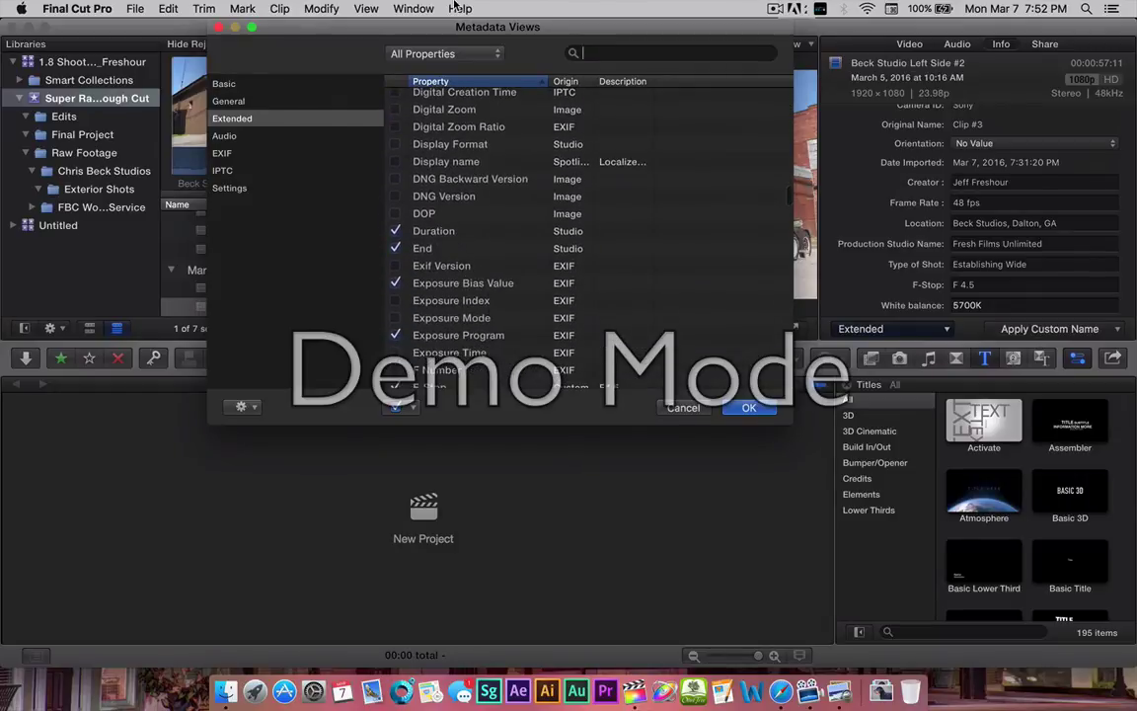
{"action": "scroll", "coordinate": [440, 238], "scroll_direction": "down", "scroll_amount": 8}
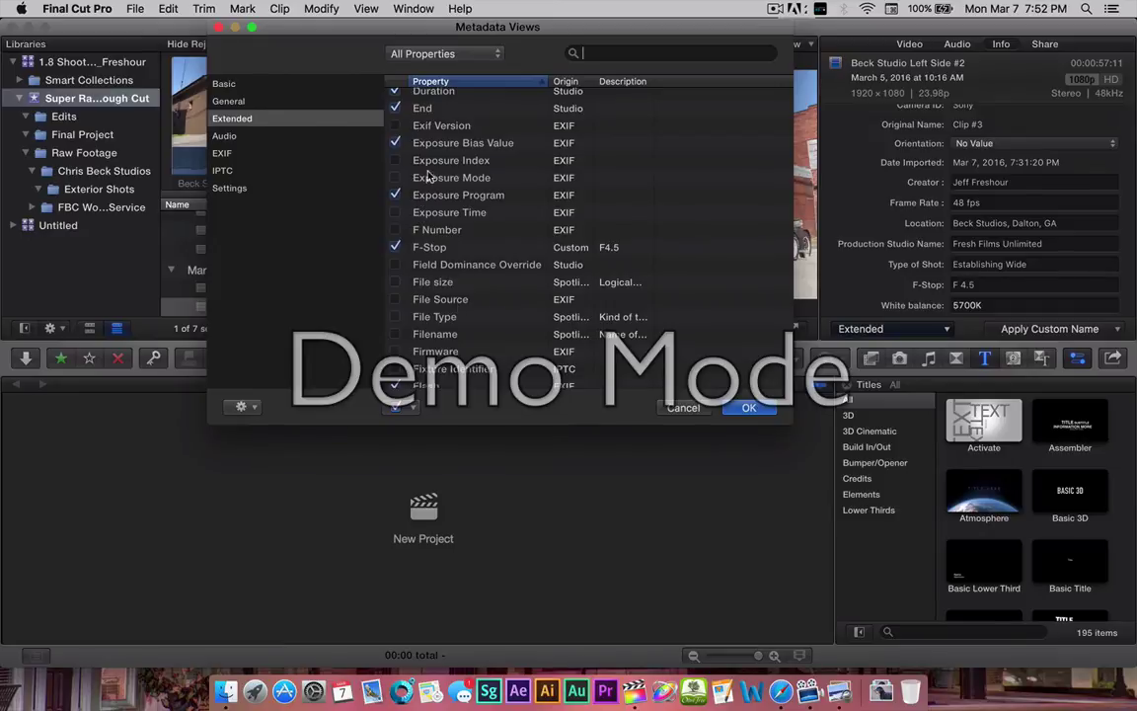
{"action": "scroll", "coordinate": [435, 306], "scroll_direction": "down", "scroll_amount": 3}
{"action": "scroll", "coordinate": [456, 322], "scroll_direction": "down", "scroll_amount": 4}
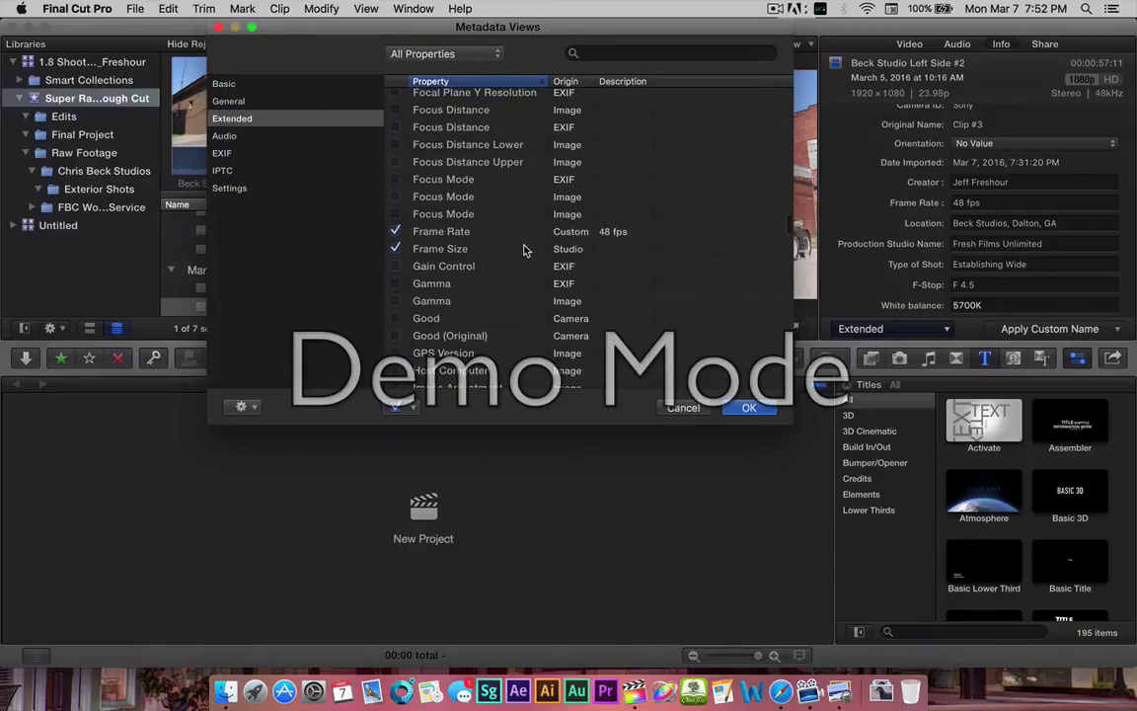
{"action": "left_click", "coordinate": [441, 233]}
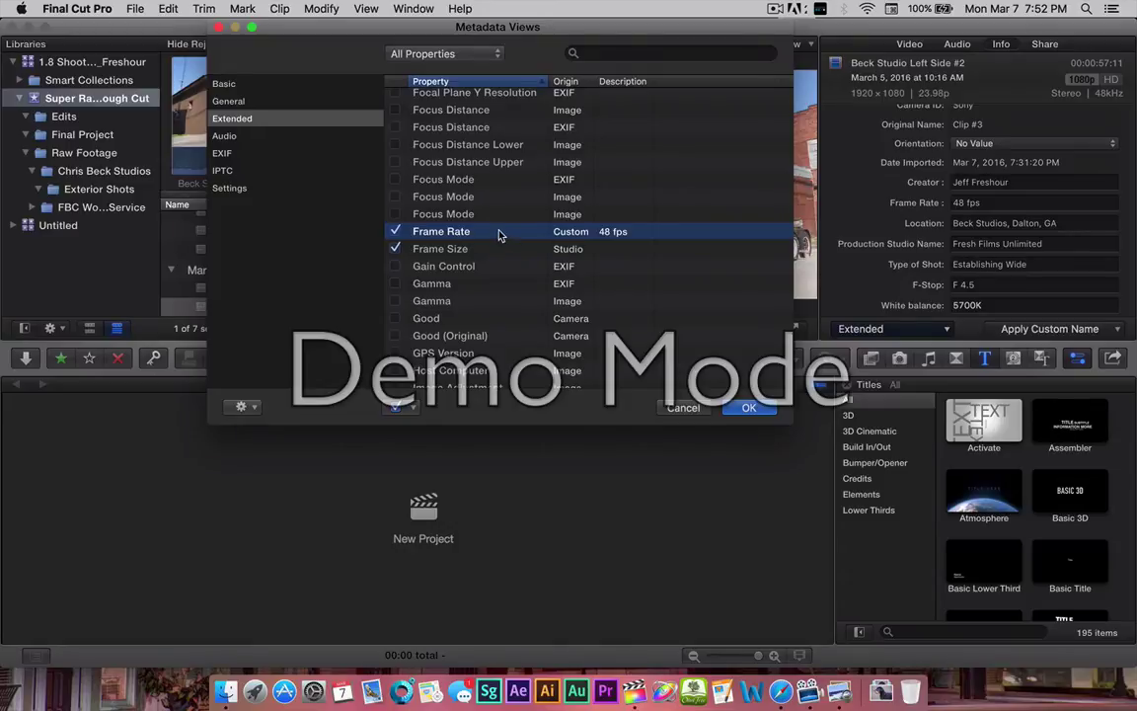
Rename the custom Frame Rate field to 'Frame Per Second' and close Metadata Views.
{"action": "right_click", "coordinate": [501, 234]}
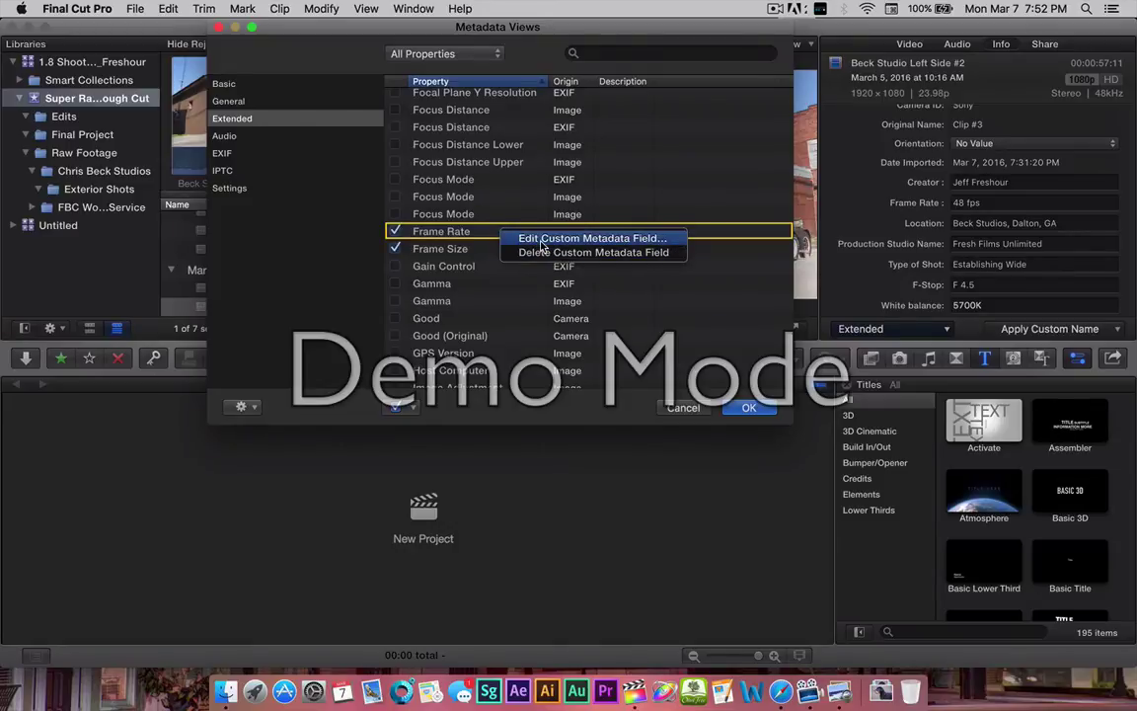
{"action": "left_click", "coordinate": [541, 245]}
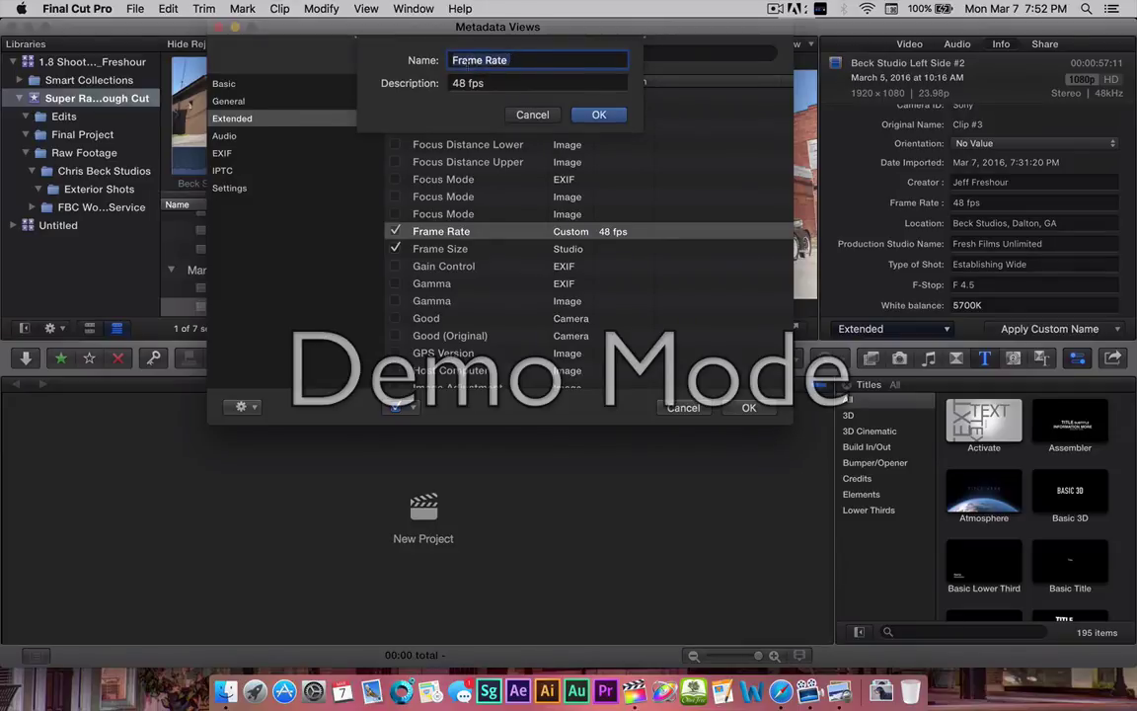
{"action": "left_click", "coordinate": [517, 62]}
{"action": "double_click", "coordinate": [487, 61]}
{"action": "type", "text": "Per Se"}
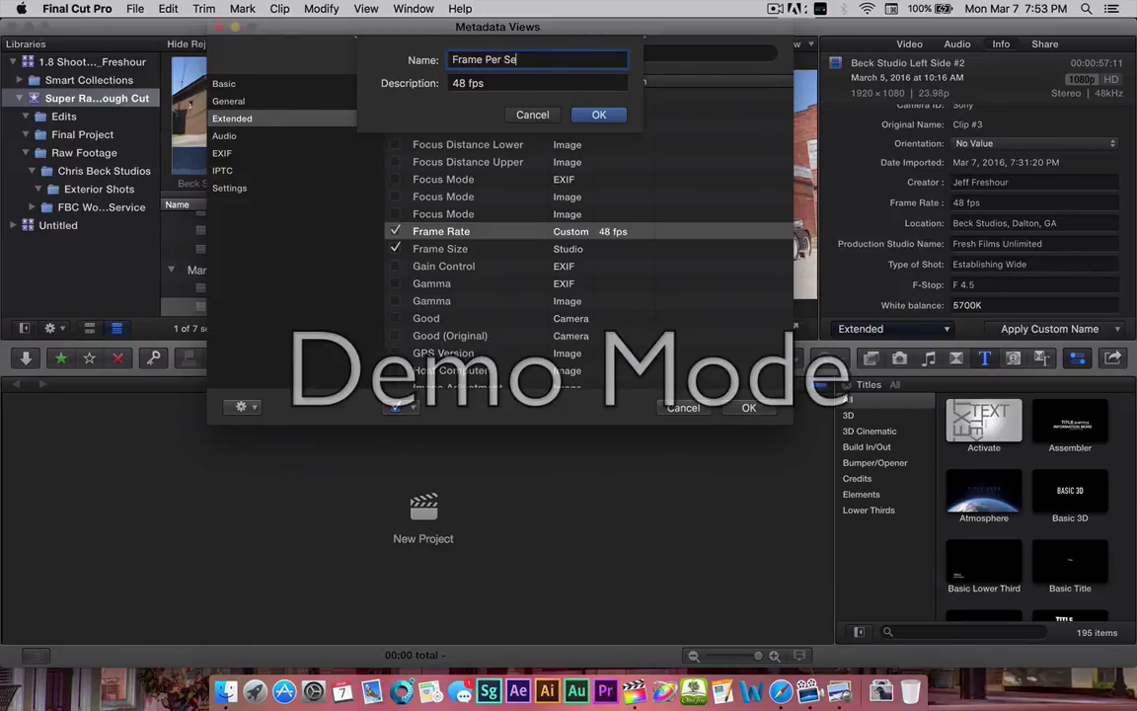
{"action": "type", "text": "cond"}
{"action": "left_click", "coordinate": [599, 115]}
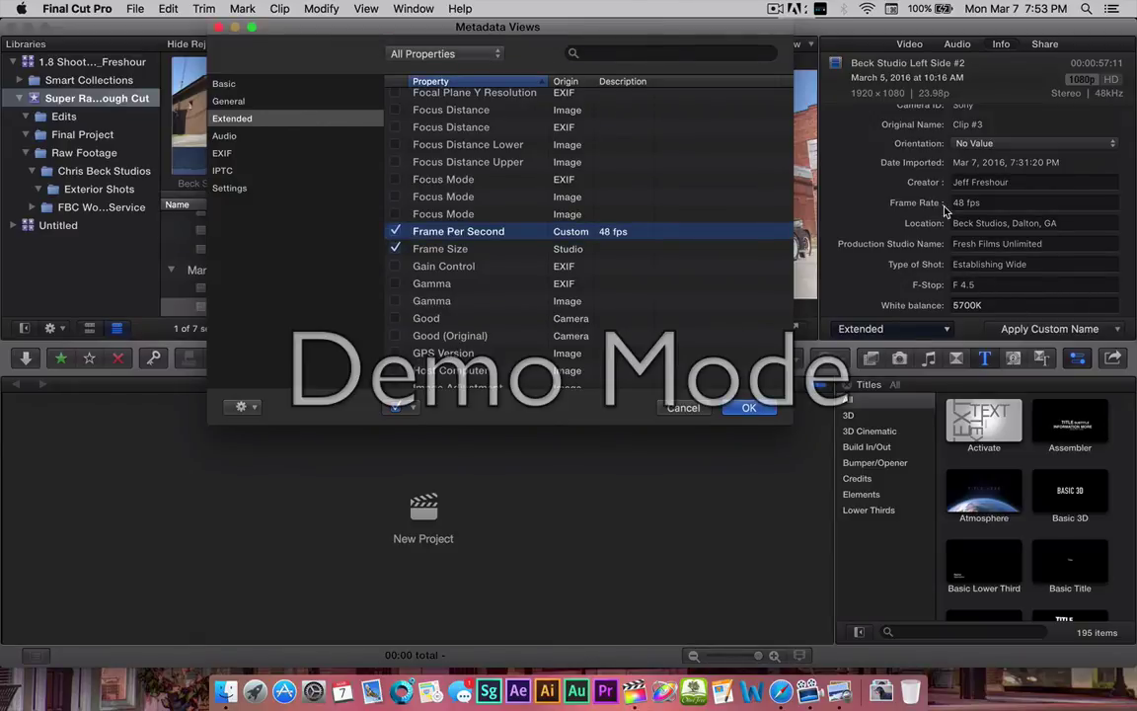
{"action": "left_click", "coordinate": [747, 407]}
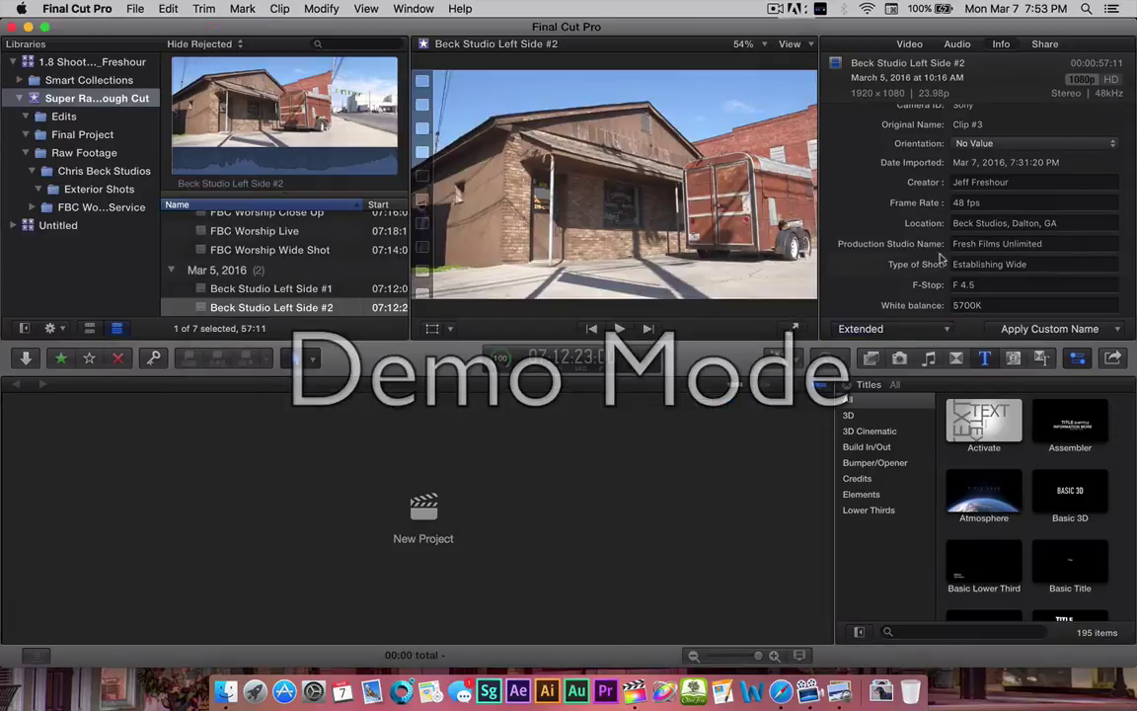
{"action": "scroll", "coordinate": [947, 202], "scroll_direction": "up", "scroll_amount": 10}
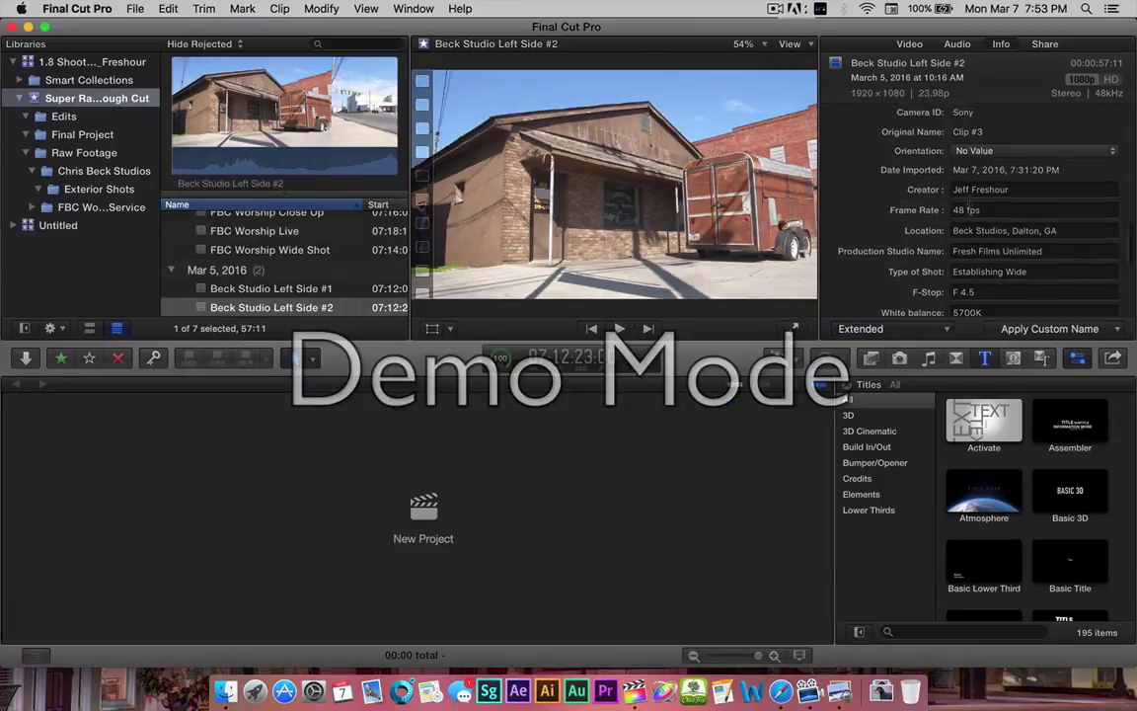
{"action": "scroll", "coordinate": [965, 203], "scroll_direction": "up", "scroll_amount": 3}
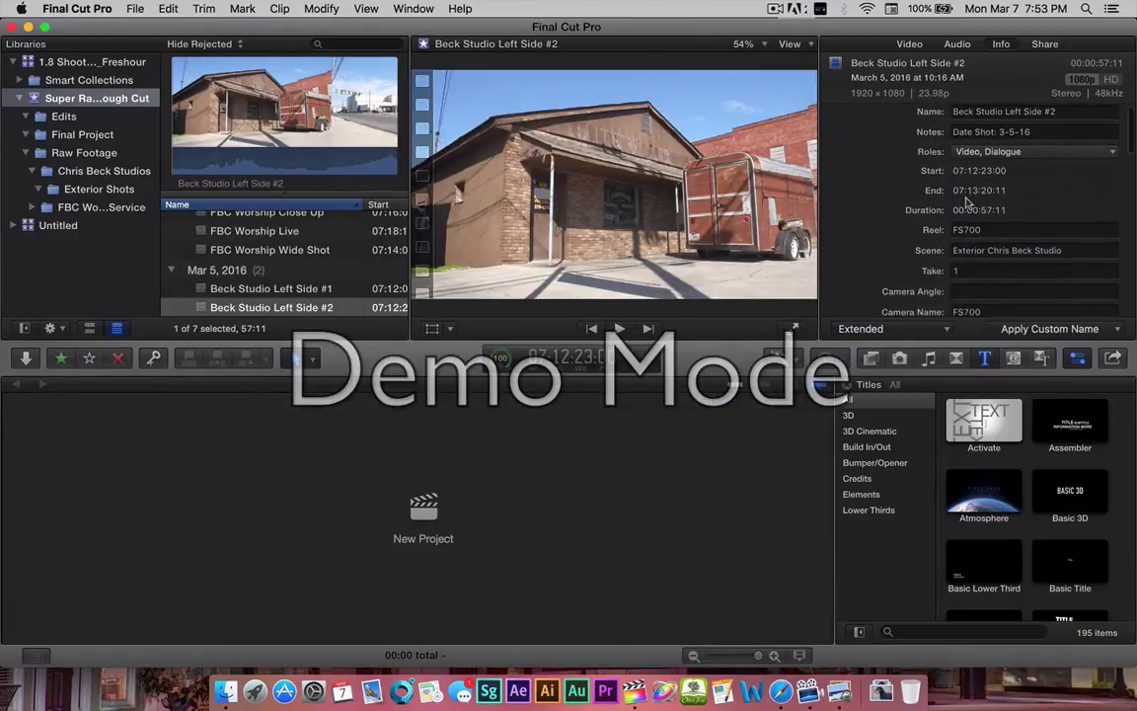
{"action": "scroll", "coordinate": [966, 202], "scroll_direction": "down", "scroll_amount": 2}
{"action": "scroll", "coordinate": [968, 202], "scroll_direction": "down", "scroll_amount": 8}
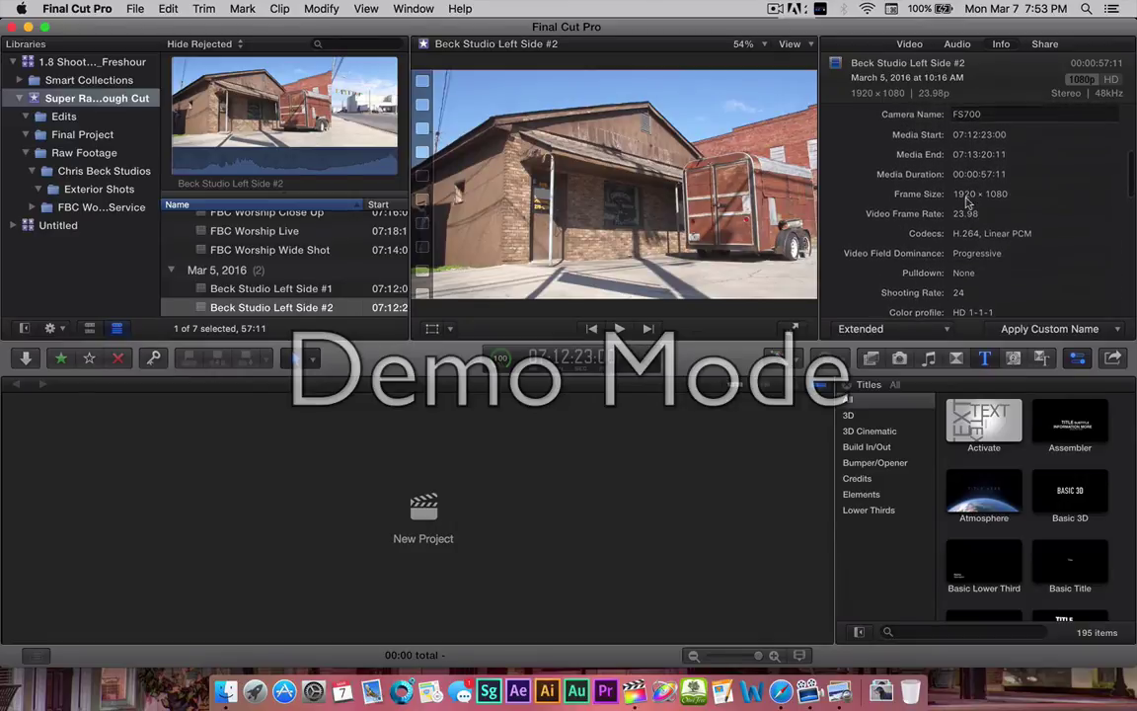
{"action": "scroll", "coordinate": [967, 203], "scroll_direction": "down", "scroll_amount": 10}
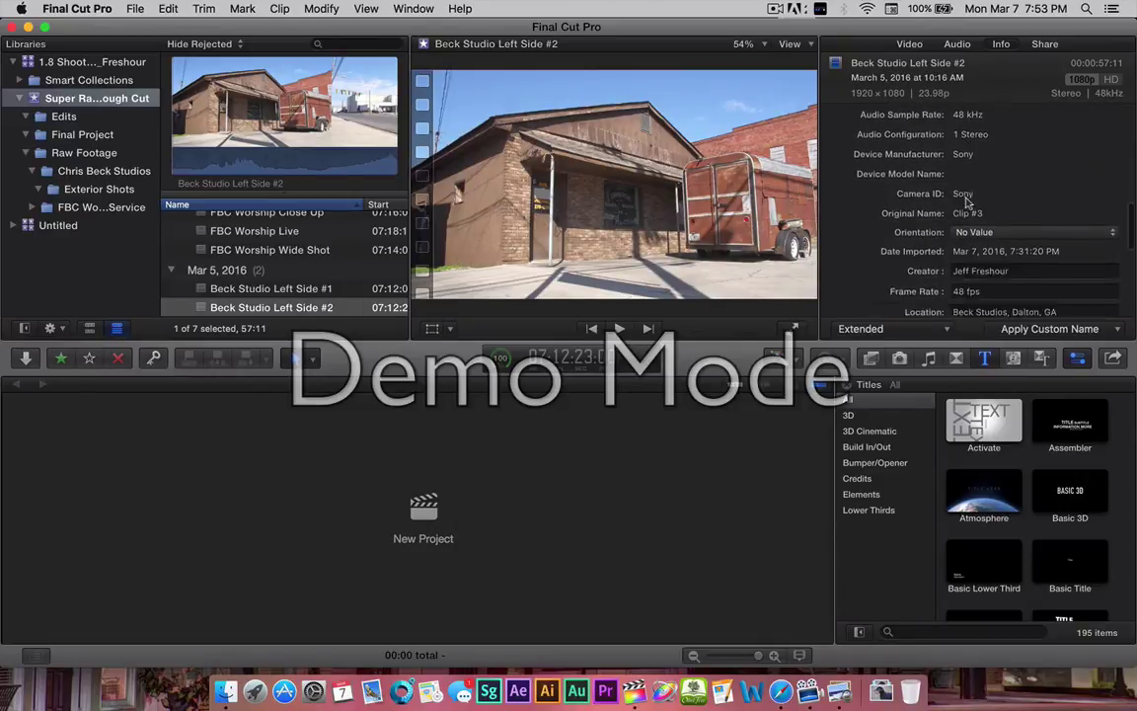
{"action": "scroll", "coordinate": [967, 203], "scroll_direction": "up", "scroll_amount": 3}
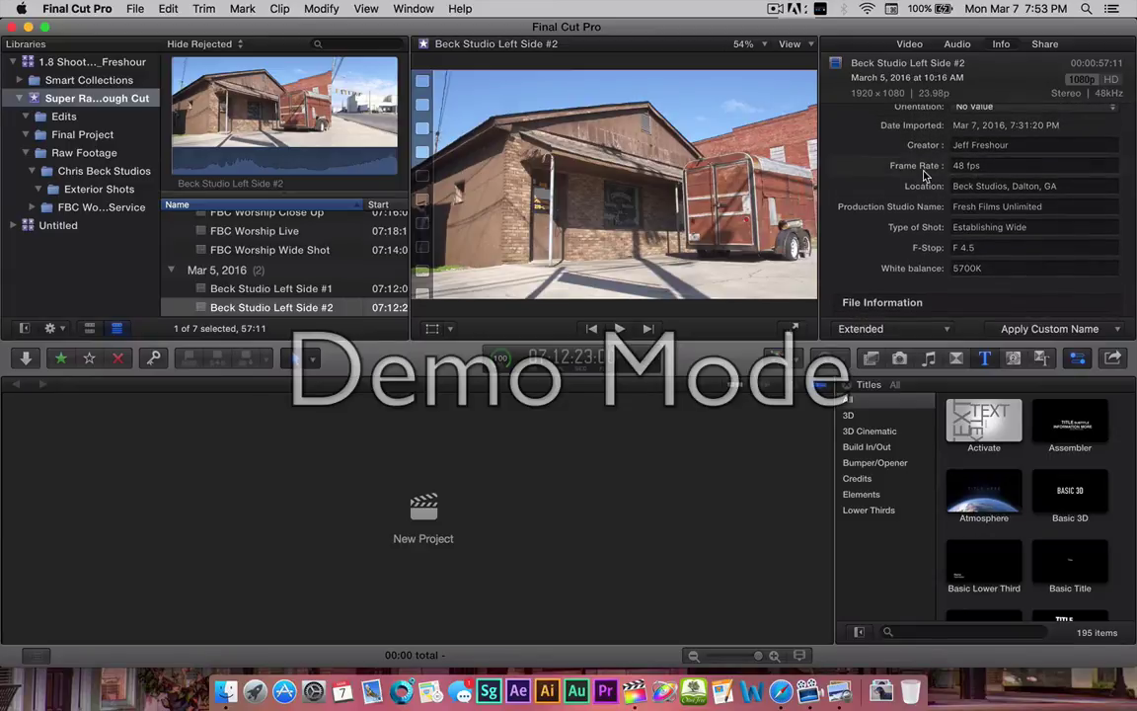
{"action": "scroll", "coordinate": [923, 177], "scroll_direction": "up", "scroll_amount": 3}
{"action": "scroll", "coordinate": [923, 174], "scroll_direction": "up", "scroll_amount": 5}
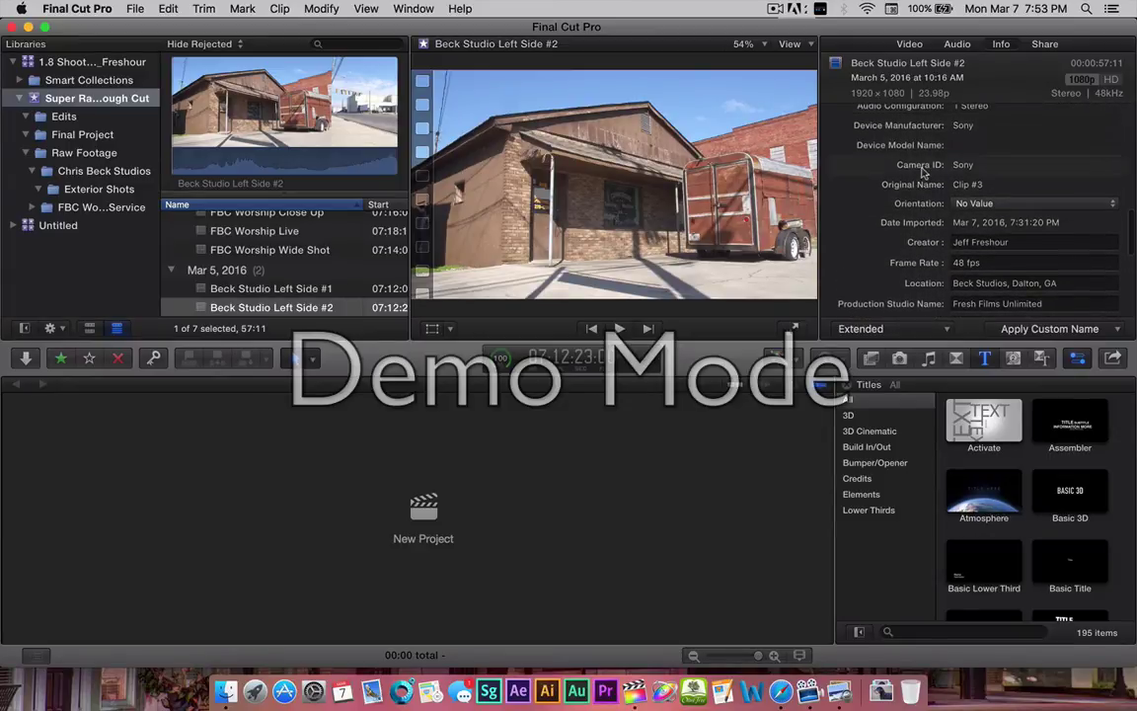
{"action": "scroll", "coordinate": [923, 174], "scroll_direction": "up", "scroll_amount": 1}
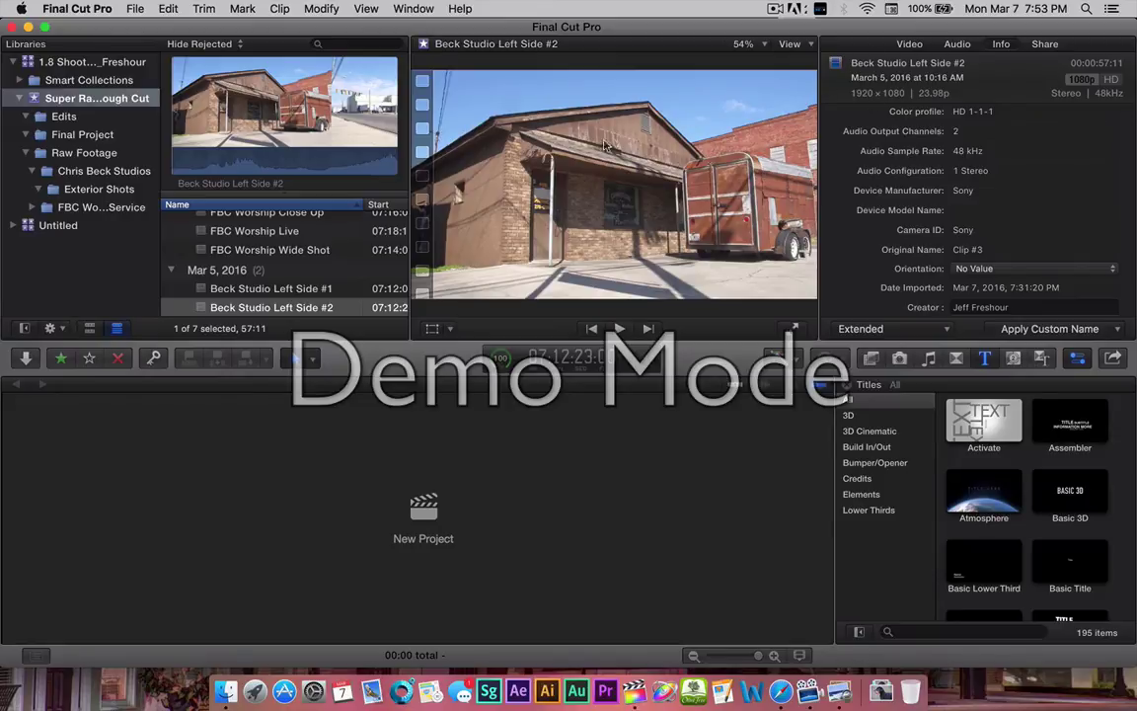
{"action": "scroll", "coordinate": [233, 259], "scroll_direction": "up", "scroll_amount": 2}
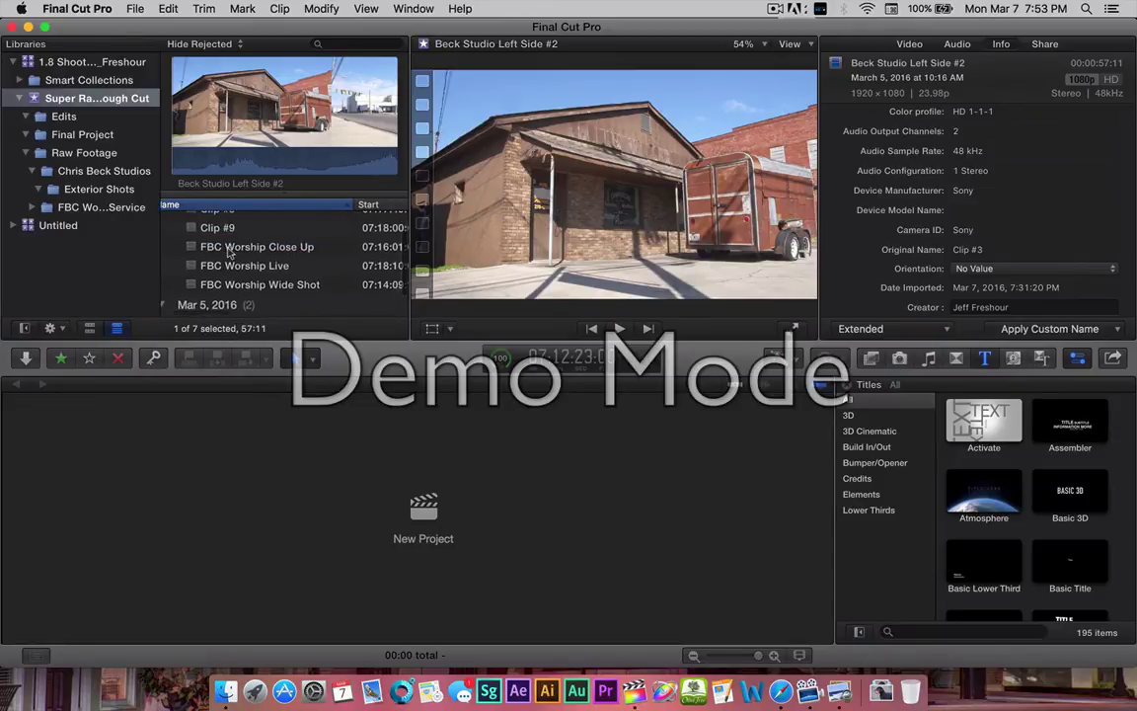
{"action": "scroll", "coordinate": [230, 253], "scroll_direction": "up", "scroll_amount": 3}
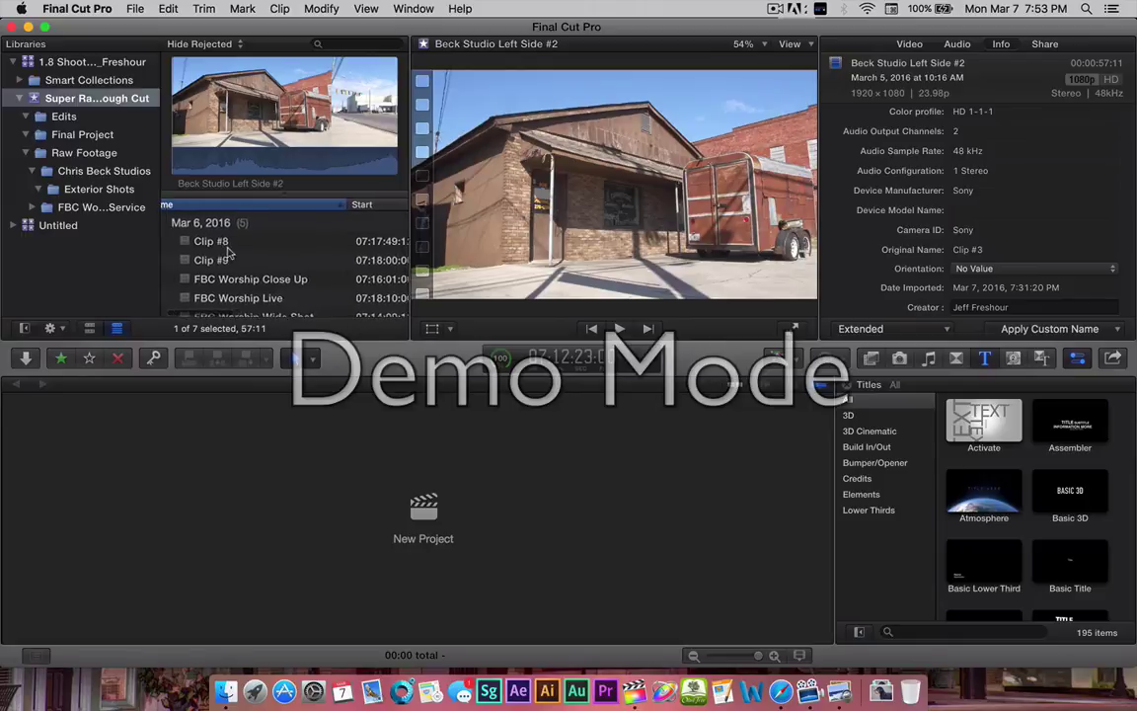
{"action": "scroll", "coordinate": [227, 252], "scroll_direction": "down", "scroll_amount": 3}
{"action": "scroll", "coordinate": [229, 252], "scroll_direction": "down", "scroll_amount": 2}
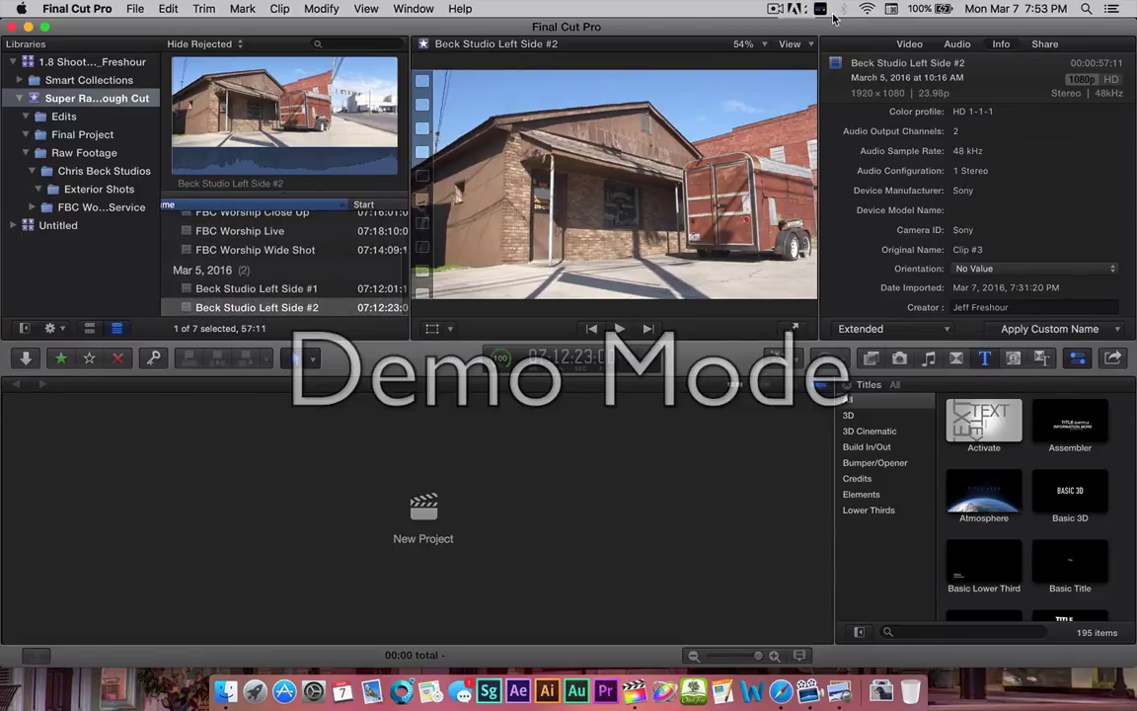
Choose a menu bar command to begin keywording the FBC Worship Close Up clip.
{"action": "left_click", "coordinate": [773, 11]}
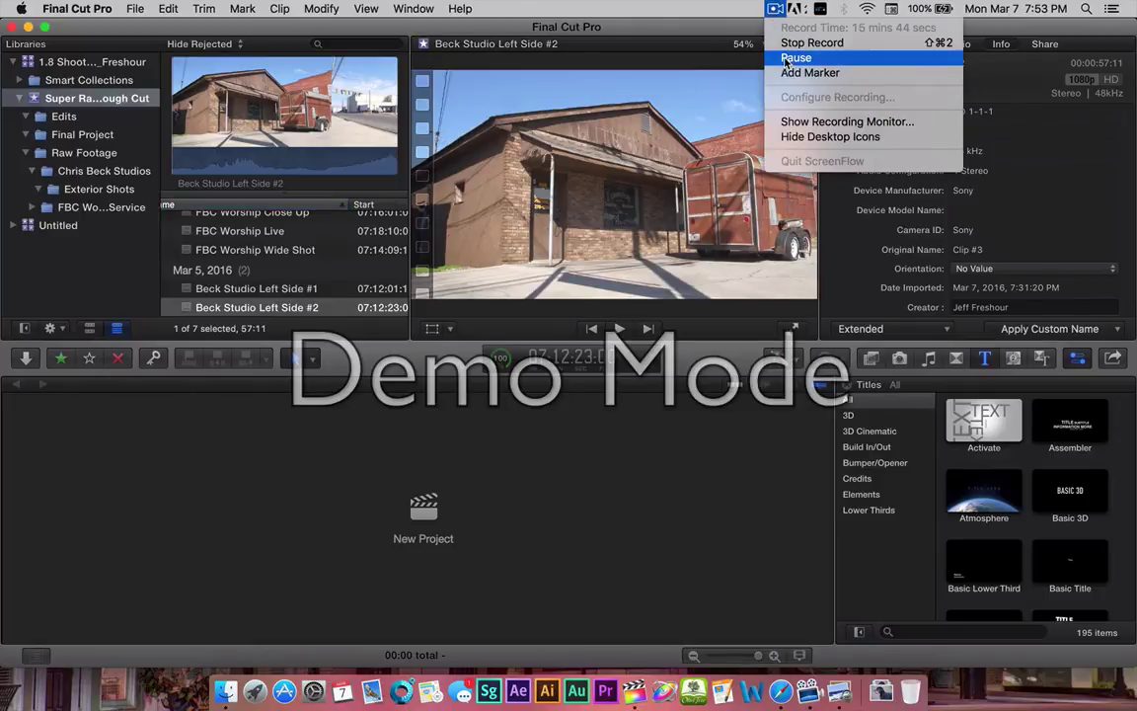
{"action": "left_click", "coordinate": [795, 59]}
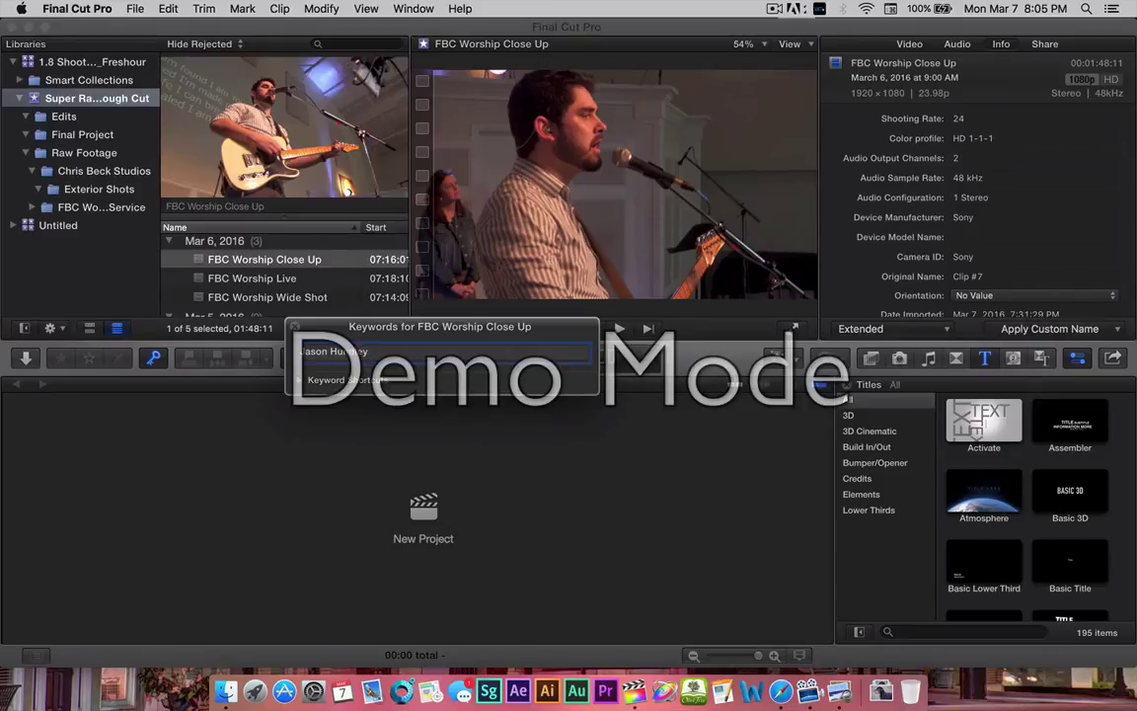
Apply the performer's name keyword to FBC Worship Close Up, close the Keywords HUD, and select FBC Worship Live.
{"action": "key", "text": "Return"}
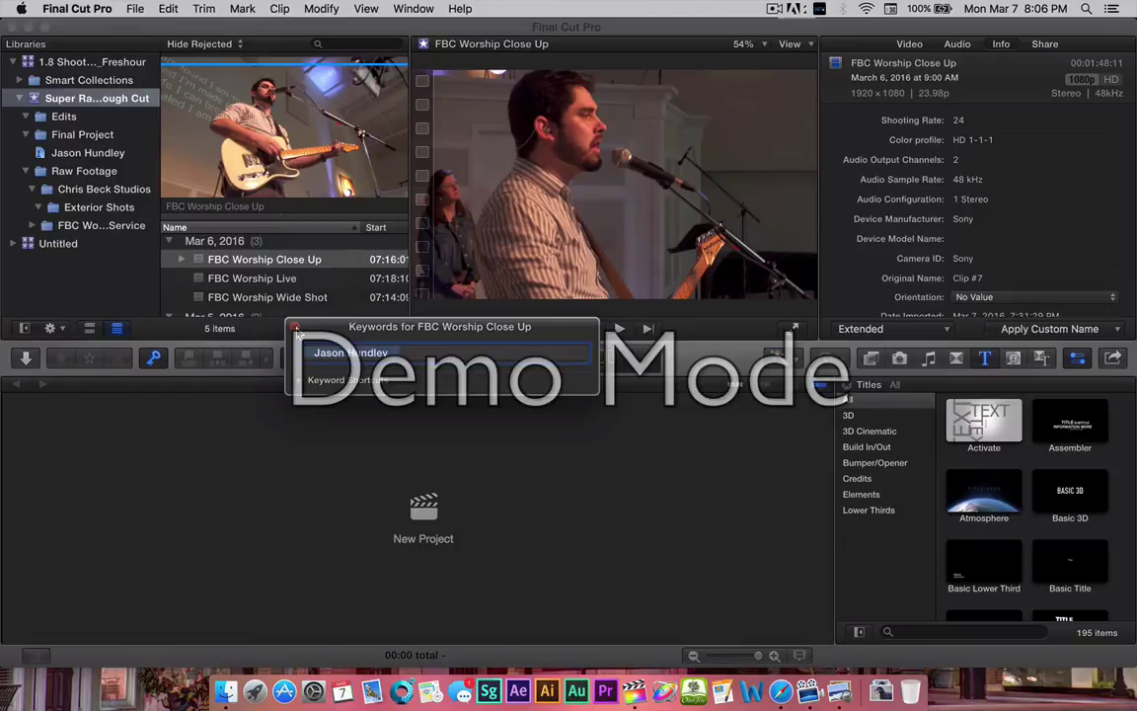
{"action": "left_click", "coordinate": [294, 327]}
{"action": "left_click", "coordinate": [246, 280]}
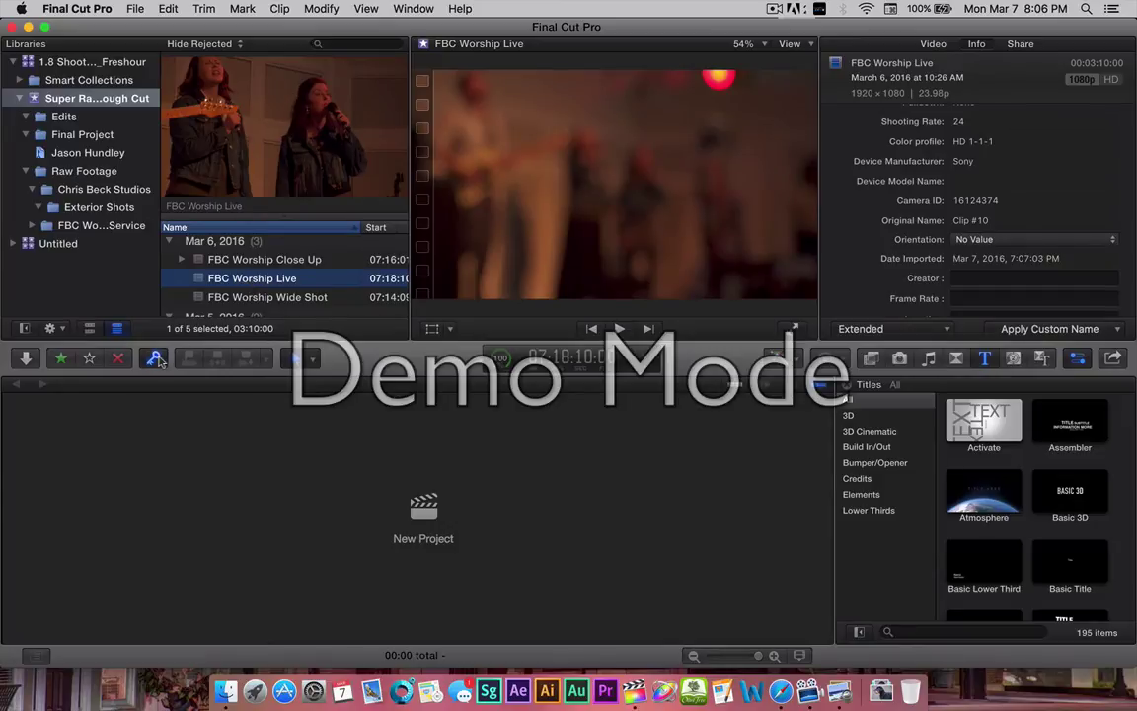
Add a performer's name keyword to FBC Worship Live and show the keyword shortcut assignments.
{"action": "key", "text": "super+k"}
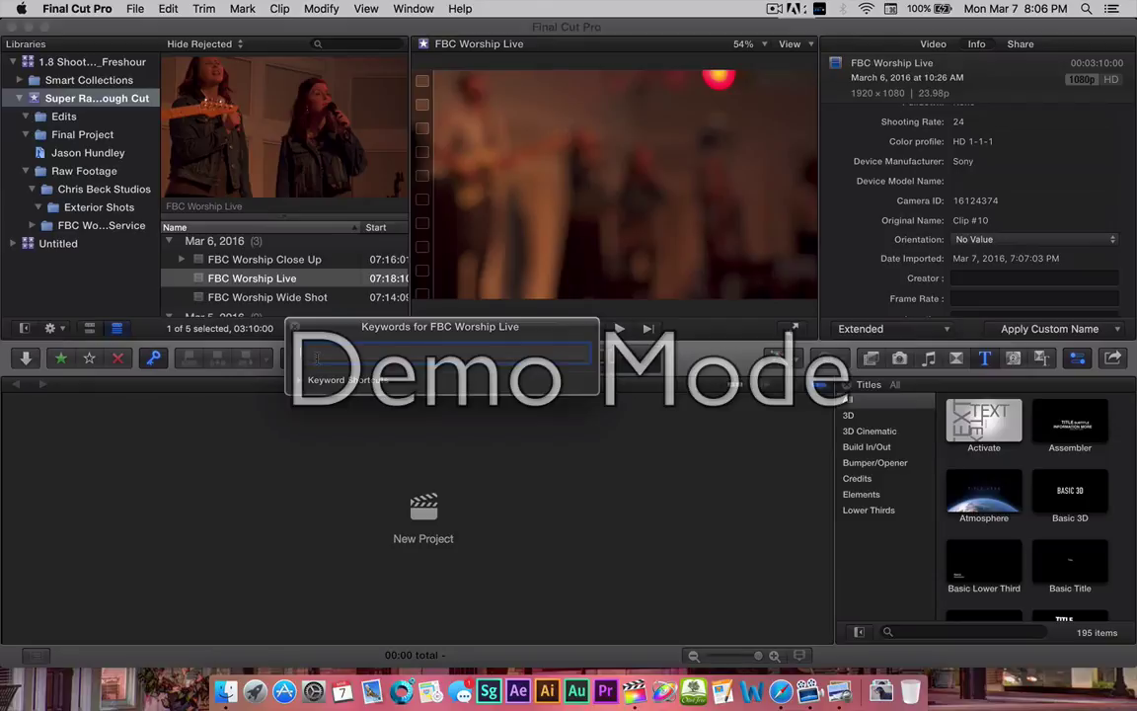
{"action": "key", "text": "Return"}
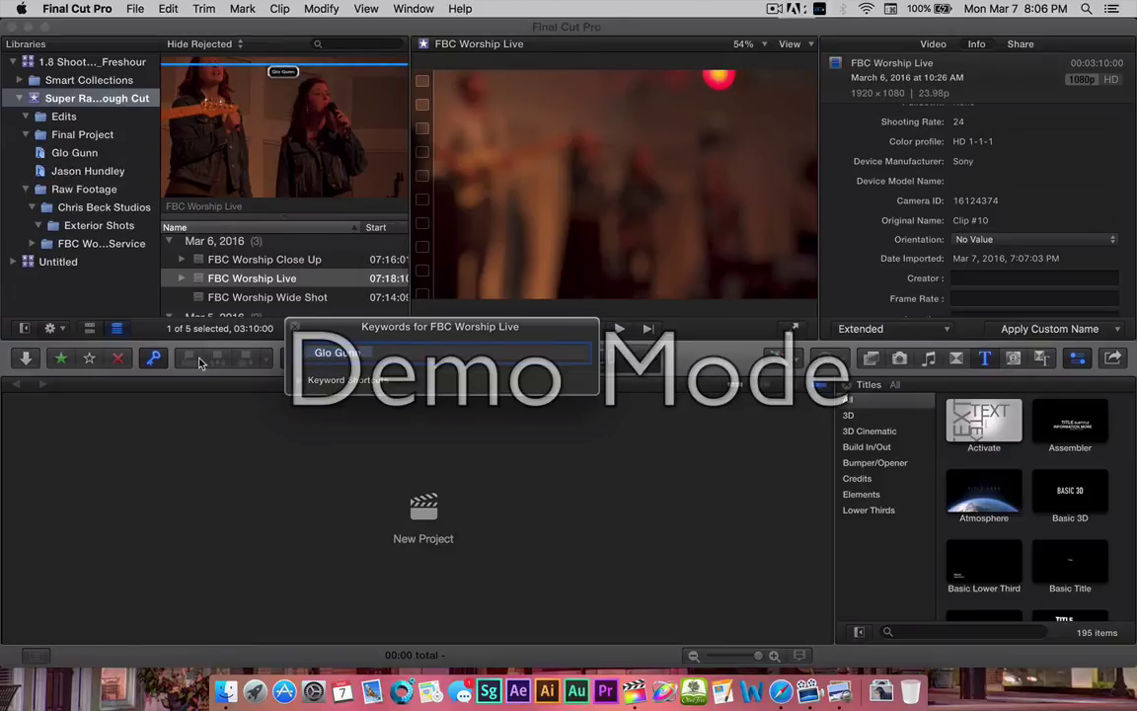
{"action": "key", "text": "super+k"}
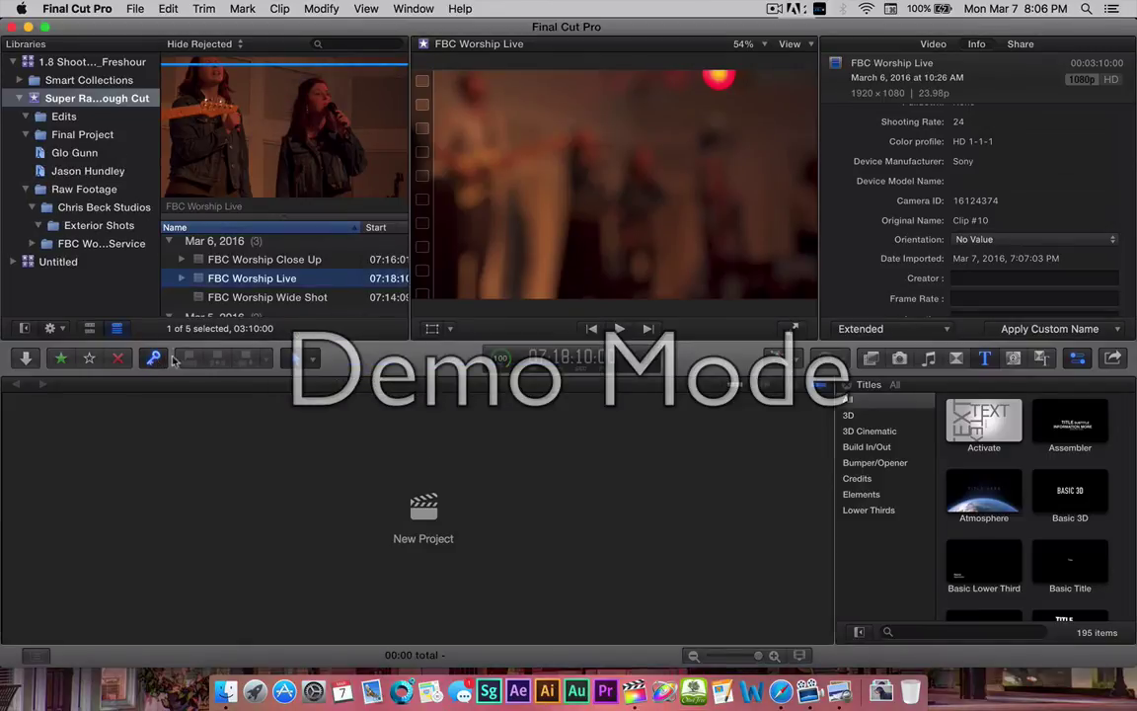
{"action": "key", "text": "super+k"}
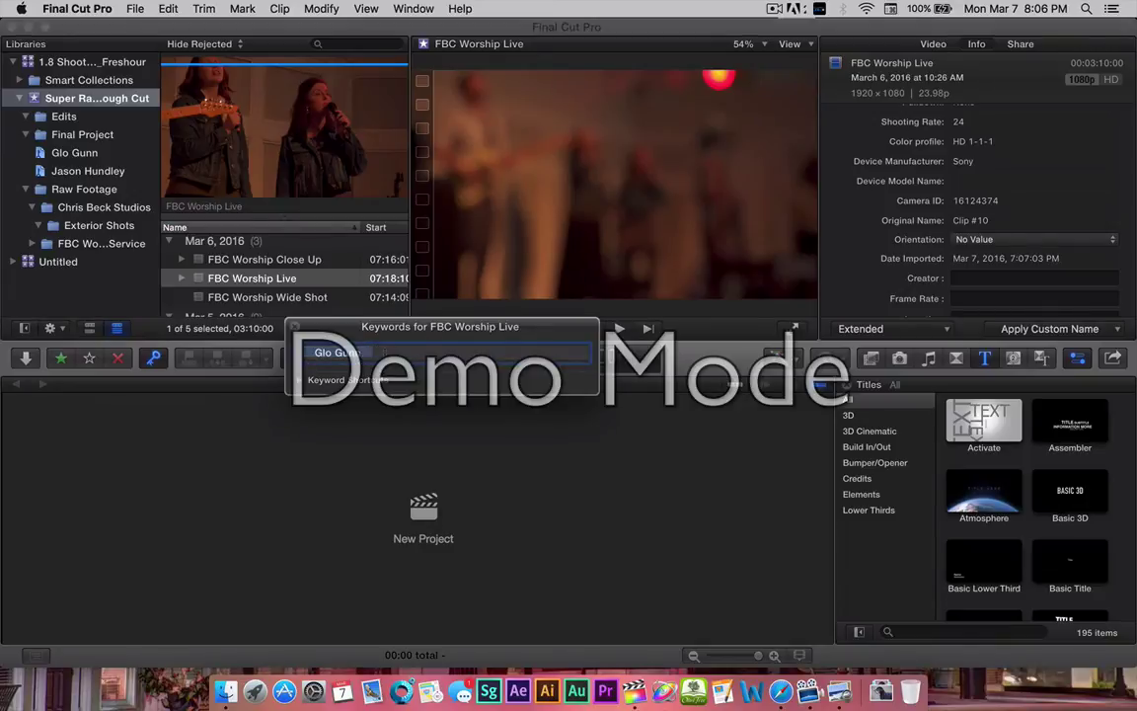
{"action": "left_click", "coordinate": [301, 381]}
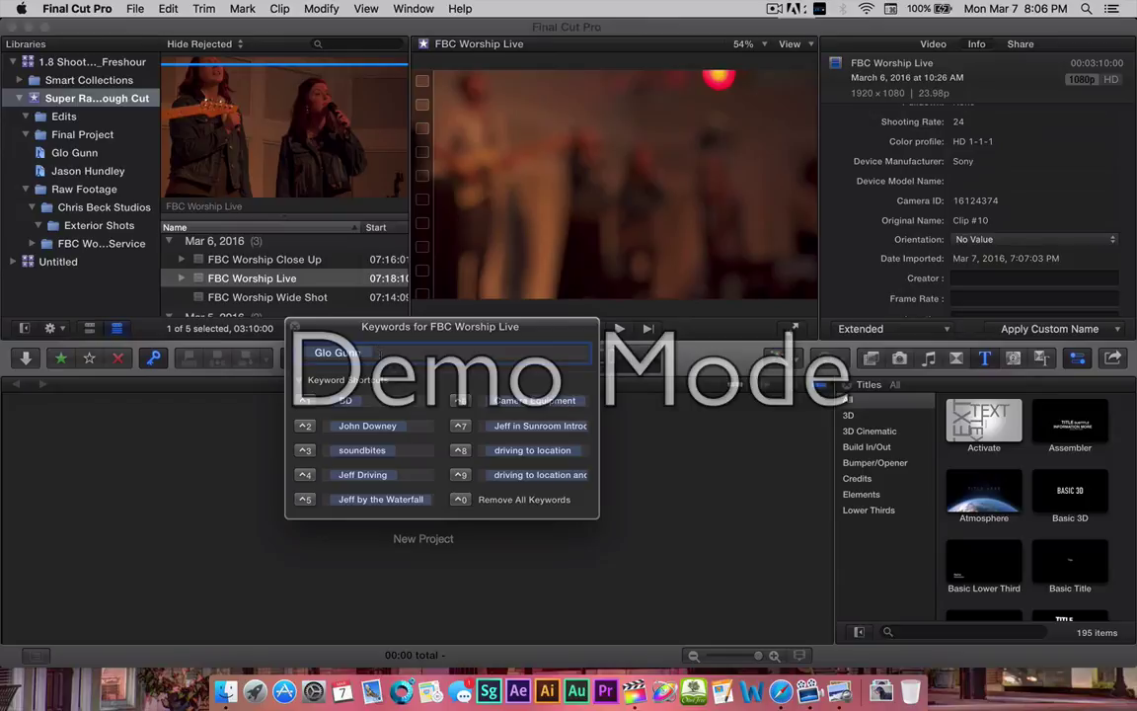
Re-enter the corrected performer keyword, add a second performer's name, and close the HUD.
{"action": "key", "text": "BackSpace"}
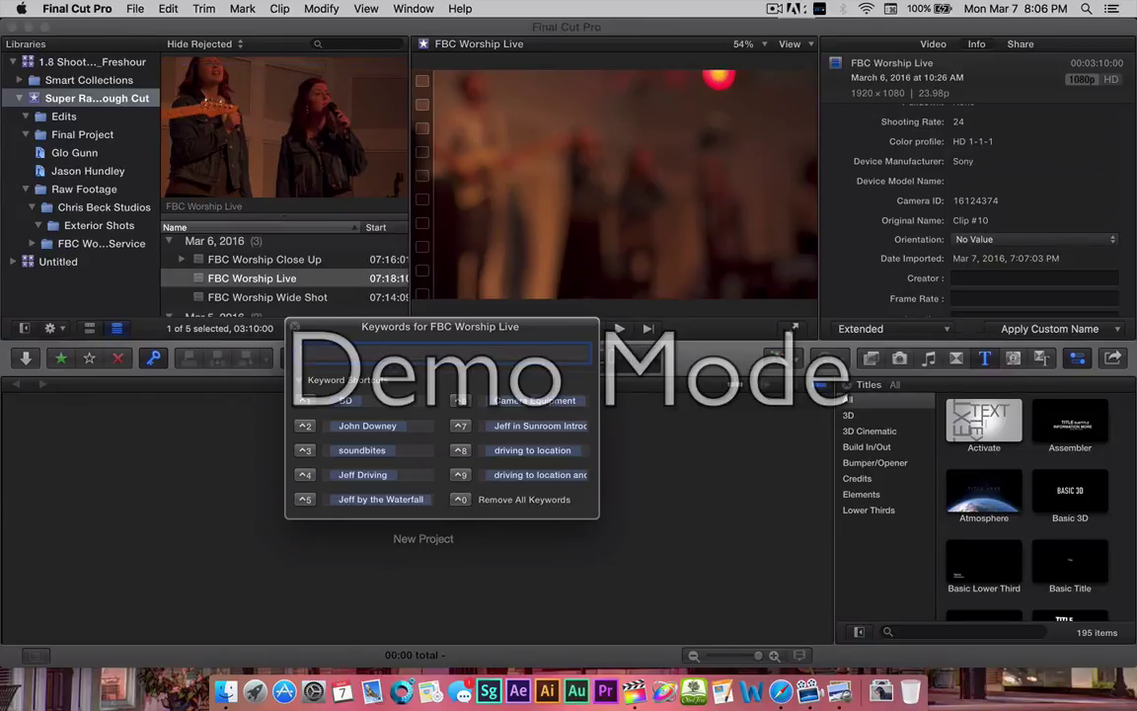
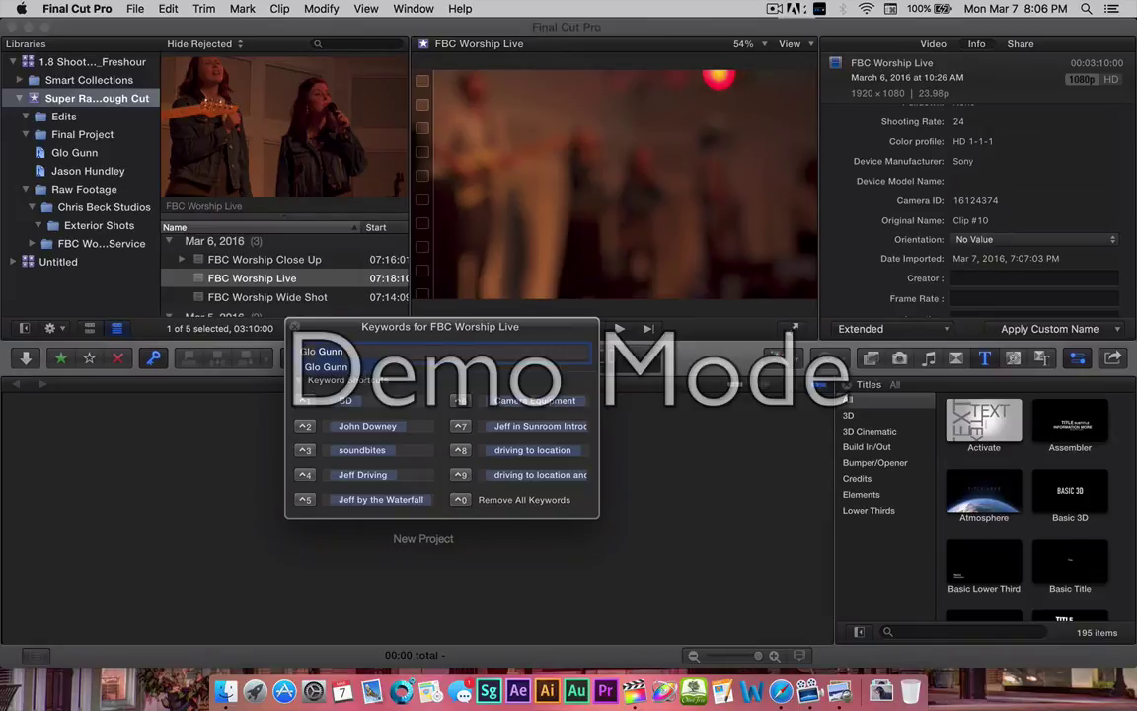
{"action": "key", "text": "Return"}
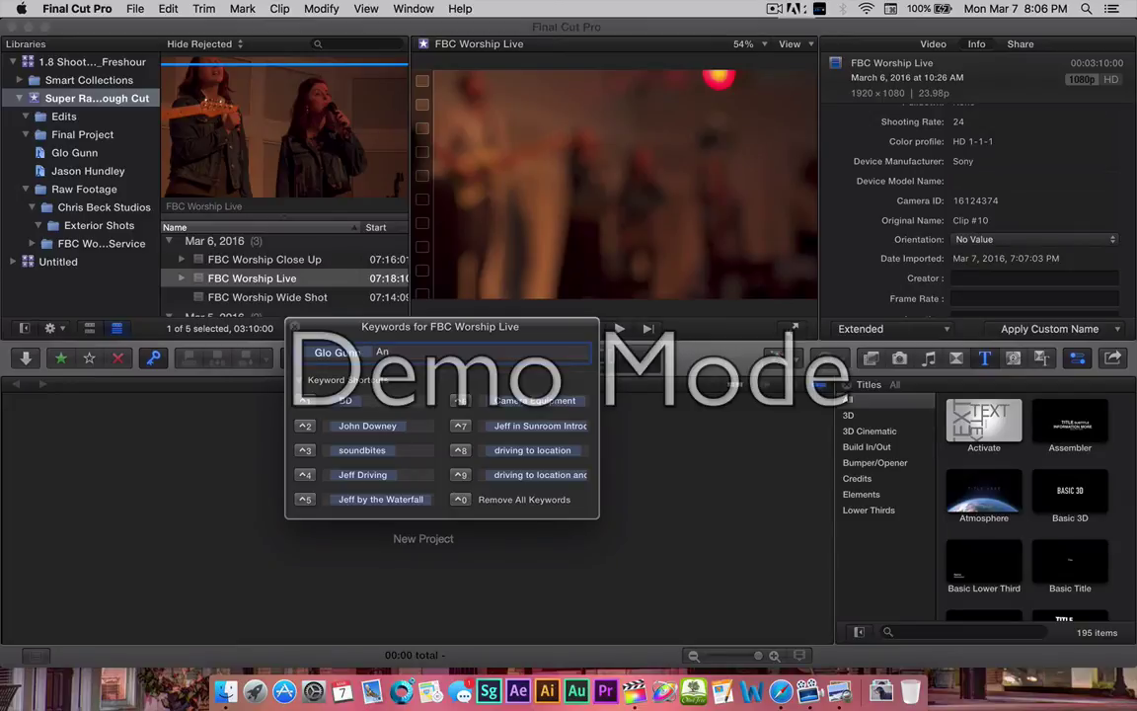
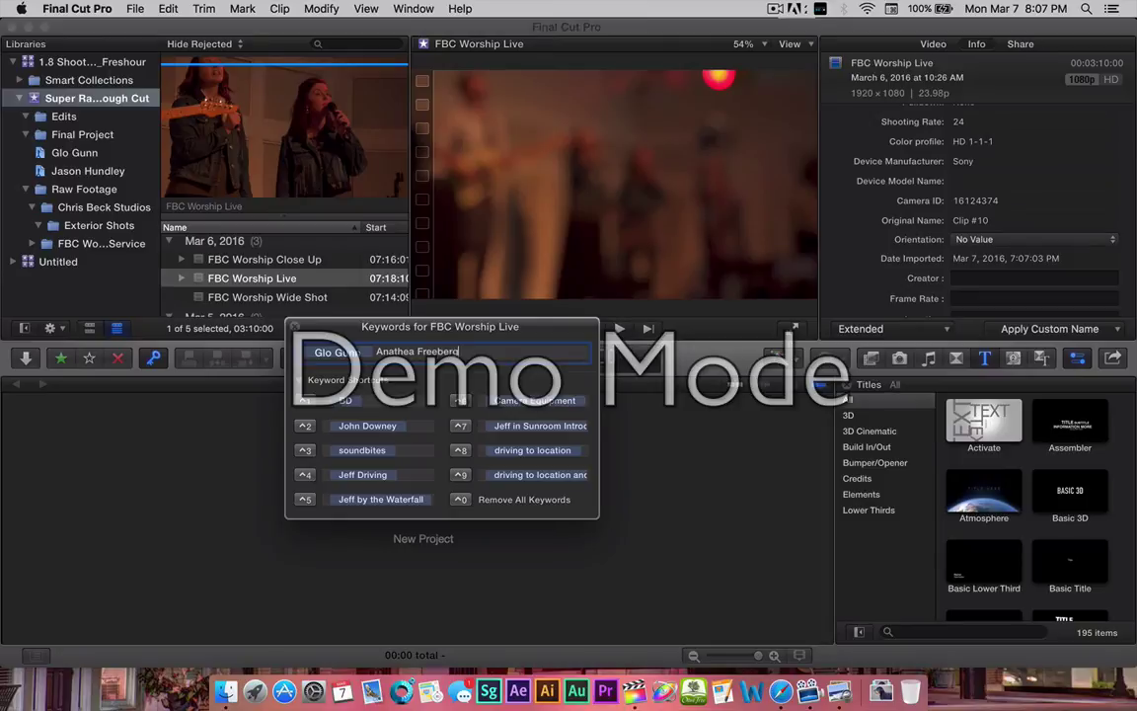
{"action": "key", "text": "Return"}
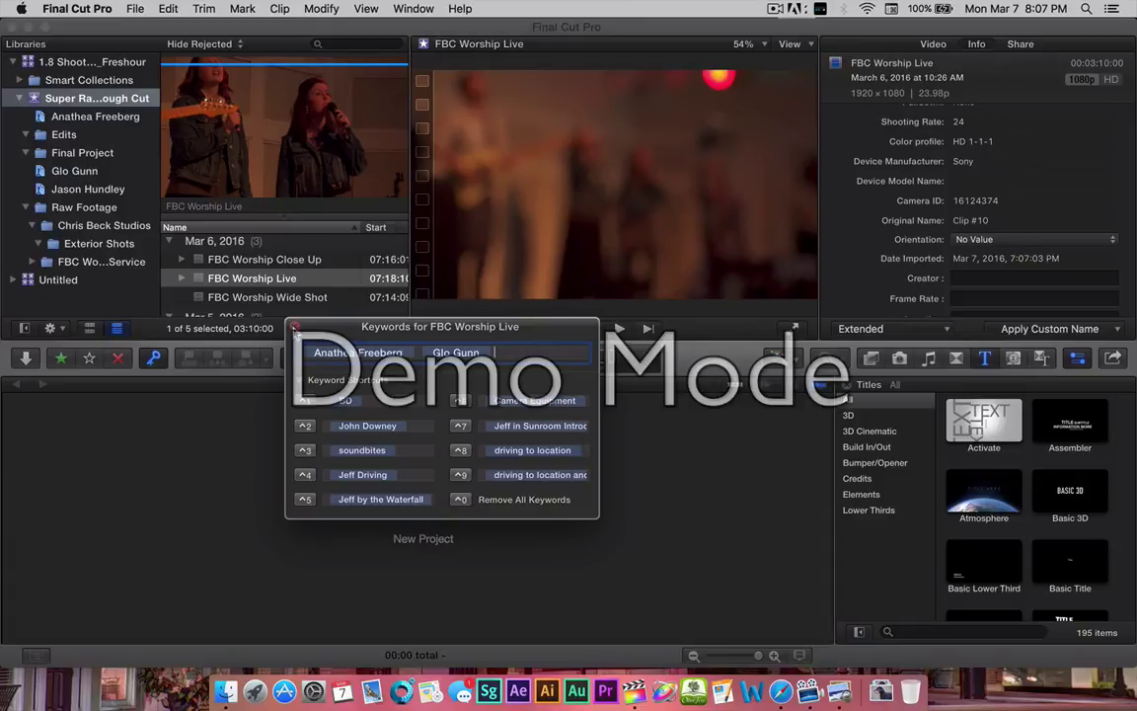
{"action": "left_click", "coordinate": [294, 327]}
Tag FBC Worship Wide Shot with the autocompleted existing keyword for another performer.
{"action": "left_click", "coordinate": [246, 298]}
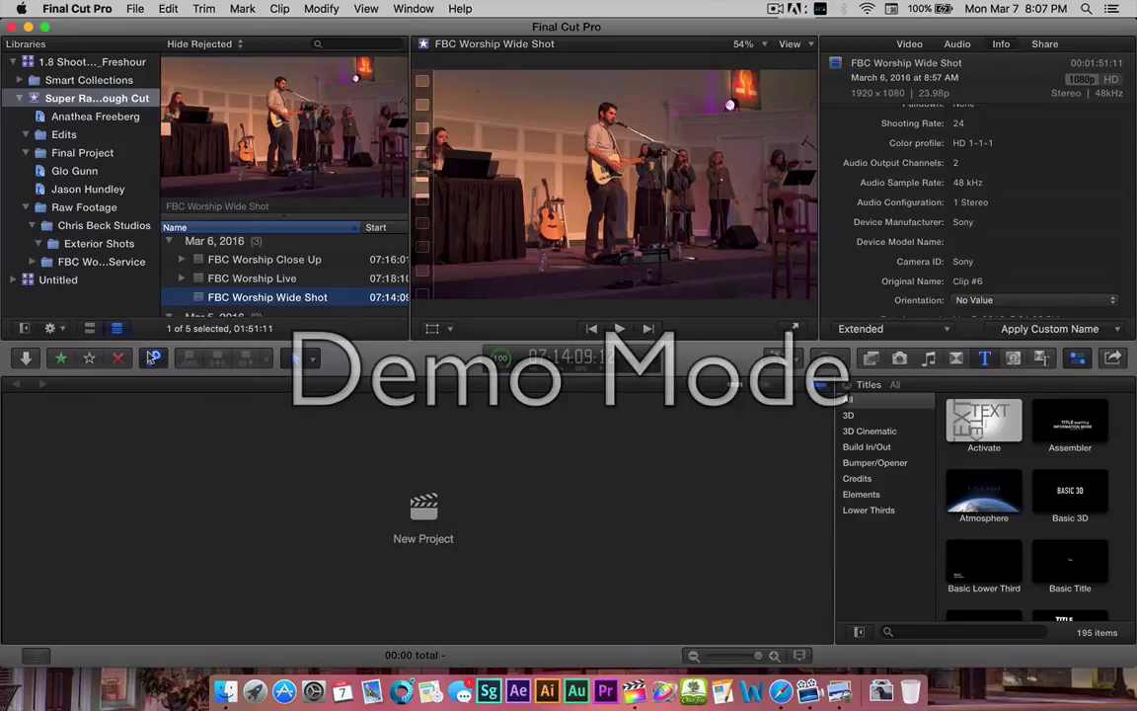
{"action": "key", "text": "super+k"}
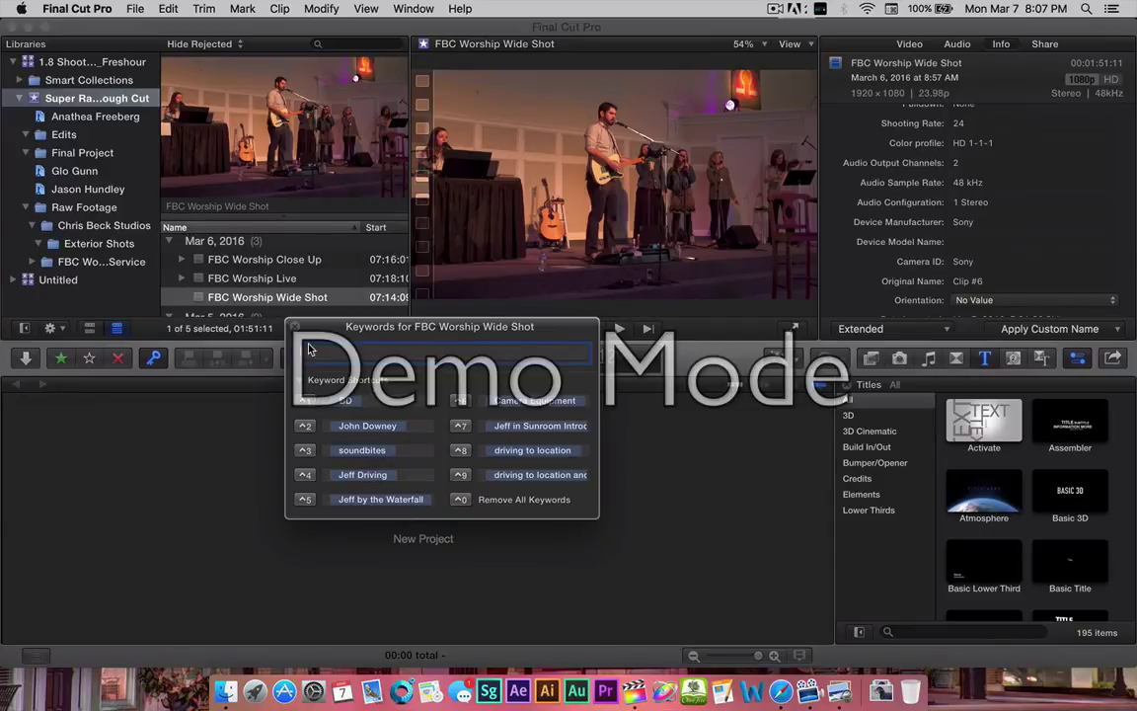
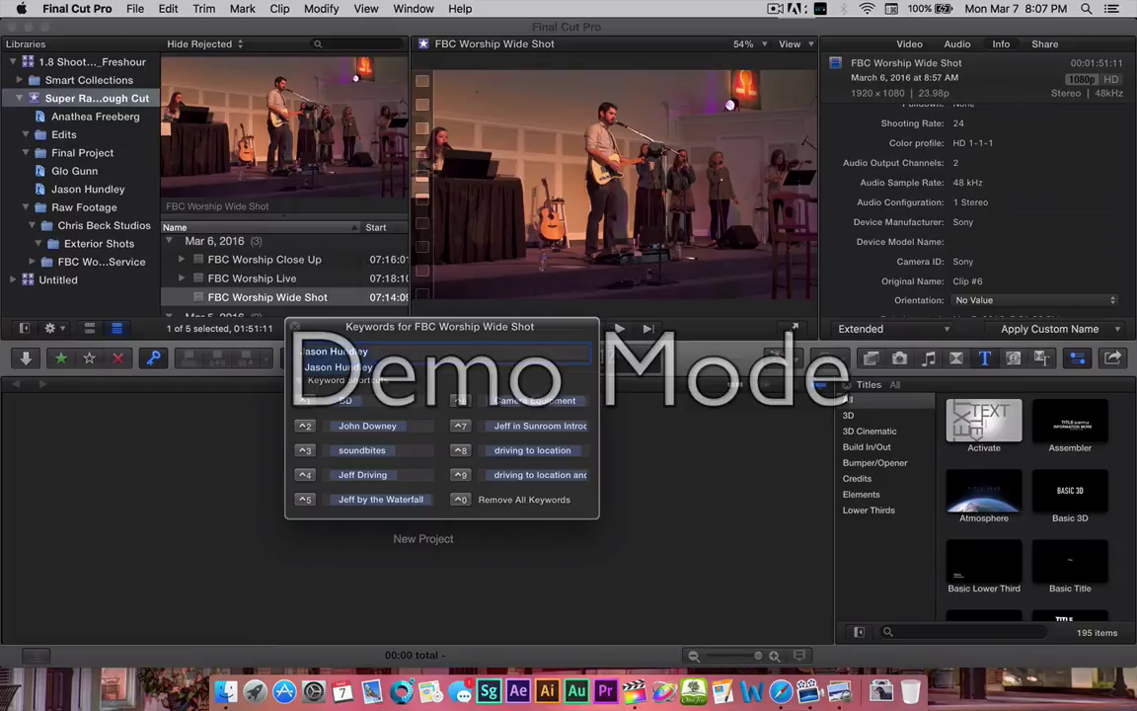
{"action": "key", "text": "Return"}
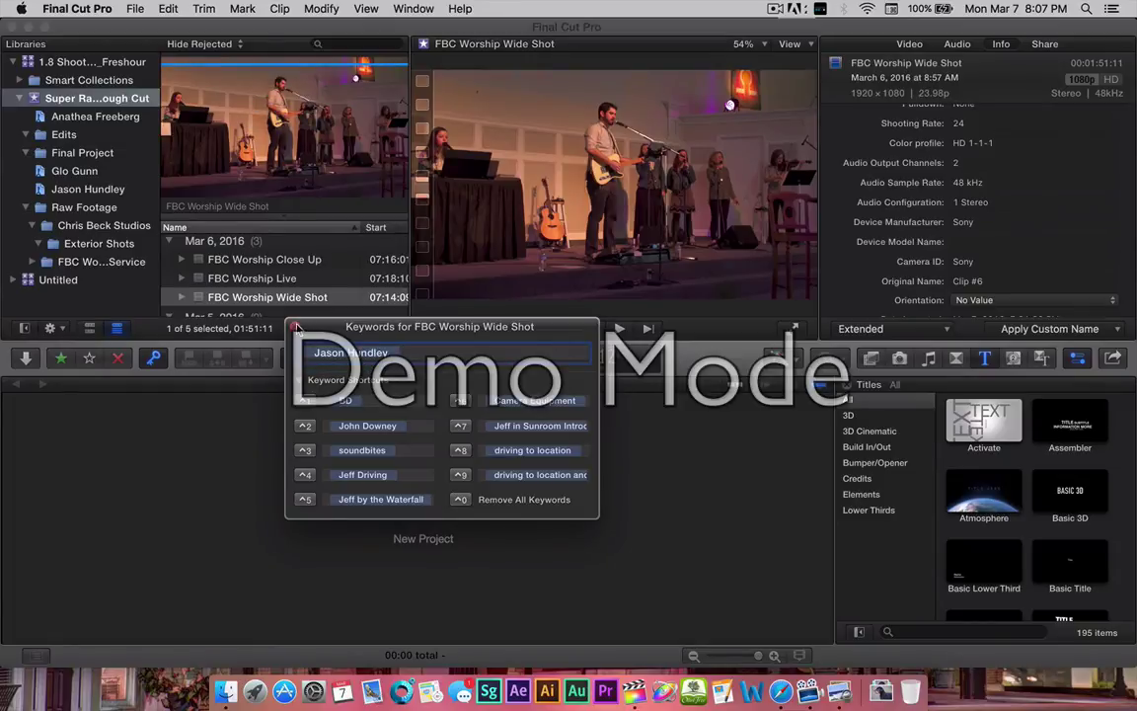
{"action": "key", "text": "super+k"}
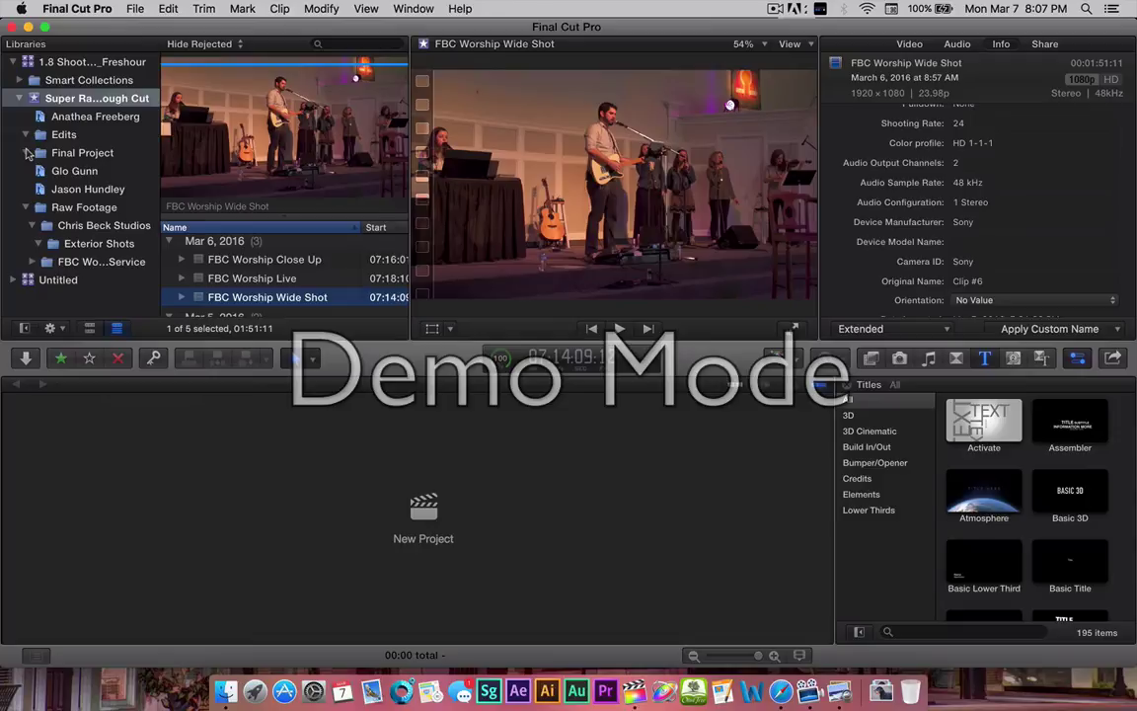
Browse the sidebar events, then load Beck Studio Left Side #1 from Super Raw Rough Cut.
{"action": "left_click", "coordinate": [25, 154]}
{"action": "scroll", "coordinate": [230, 280], "scroll_direction": "down", "scroll_amount": 3}
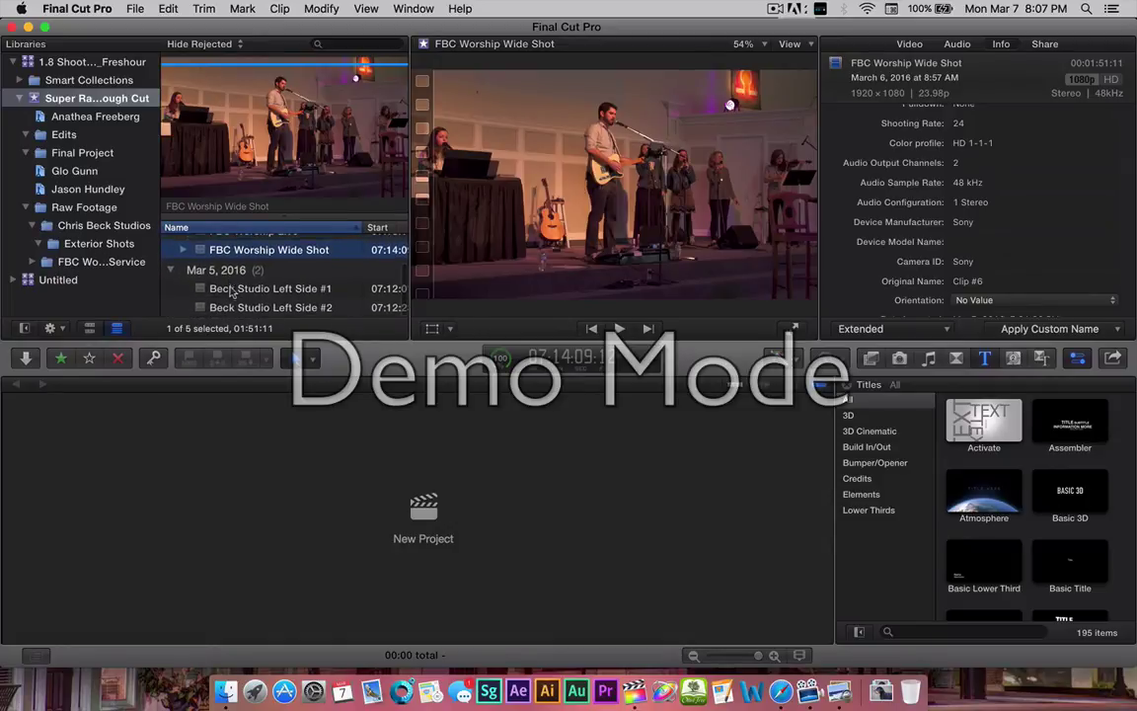
{"action": "left_click", "coordinate": [232, 289]}
{"action": "left_click", "coordinate": [72, 226]}
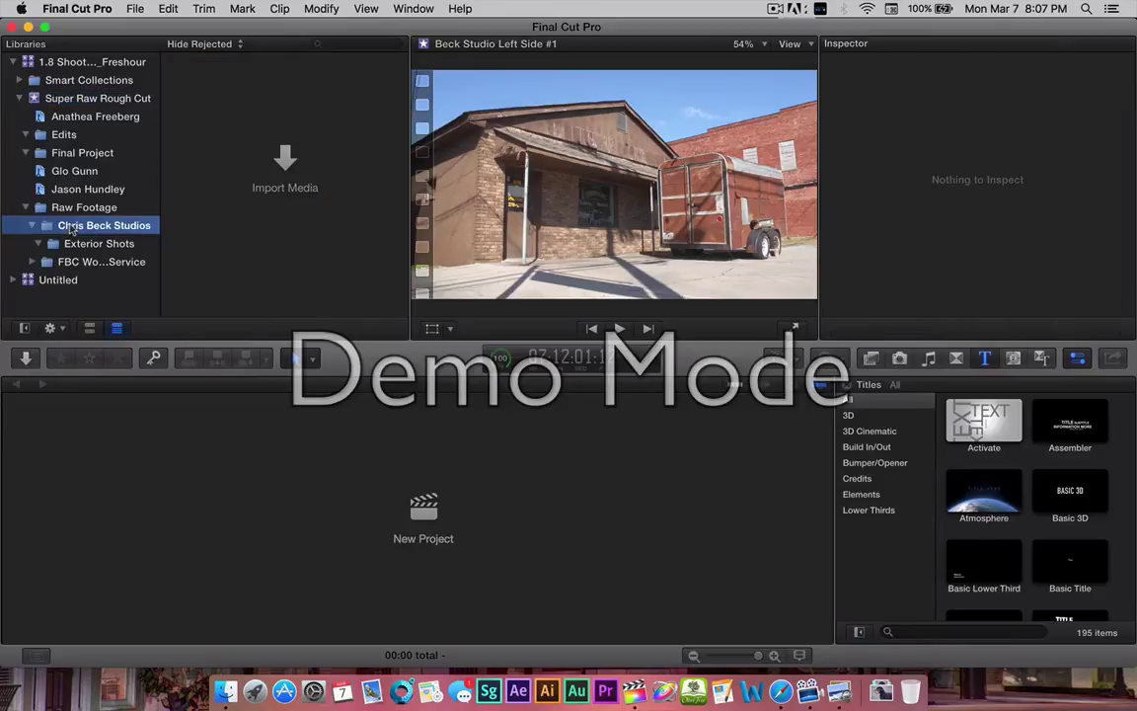
{"action": "key", "text": "Down"}
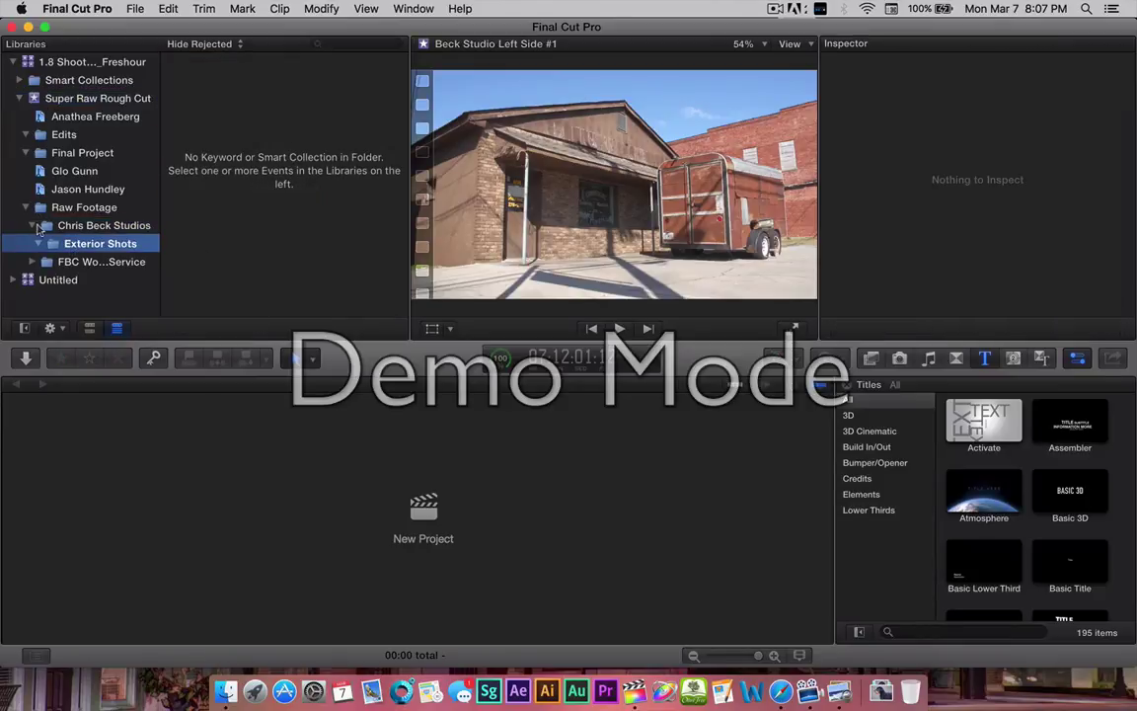
{"action": "left_click", "coordinate": [55, 203]}
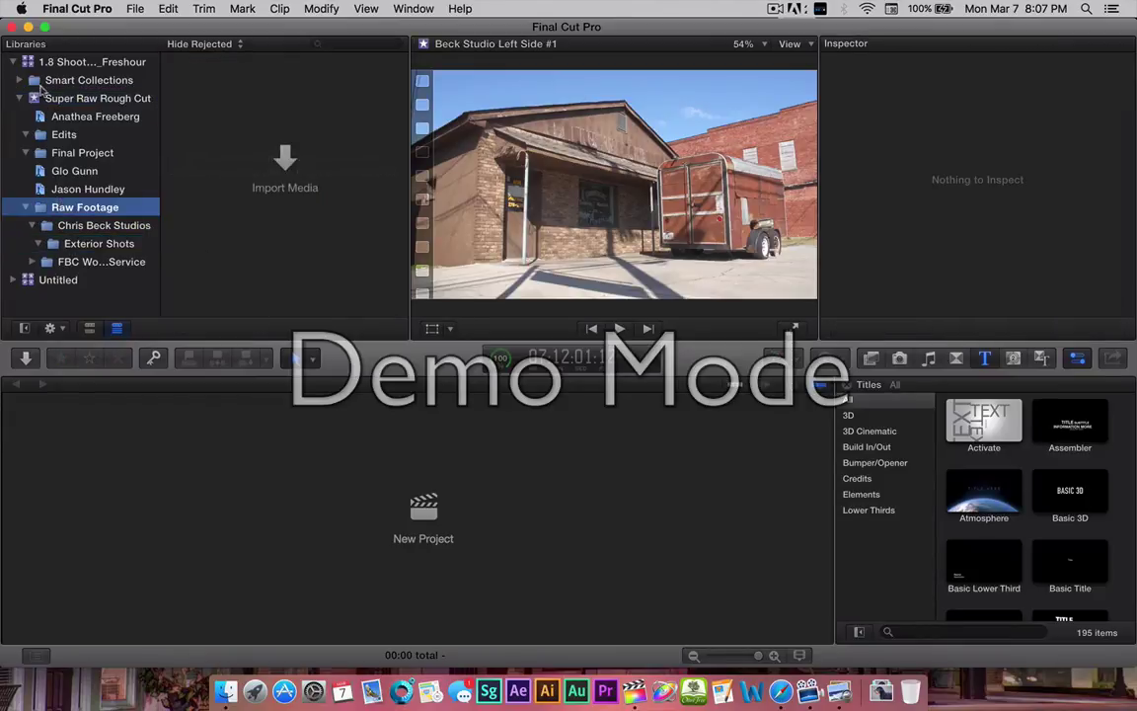
{"action": "left_click", "coordinate": [59, 100]}
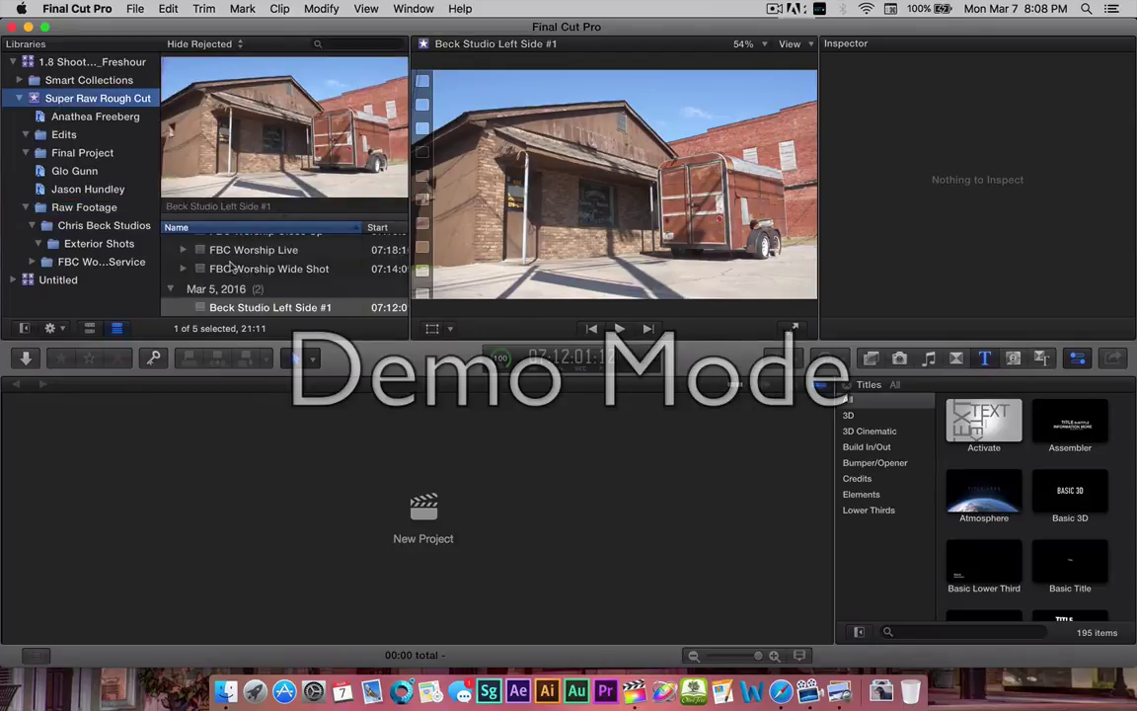
{"action": "left_click", "coordinate": [230, 307]}
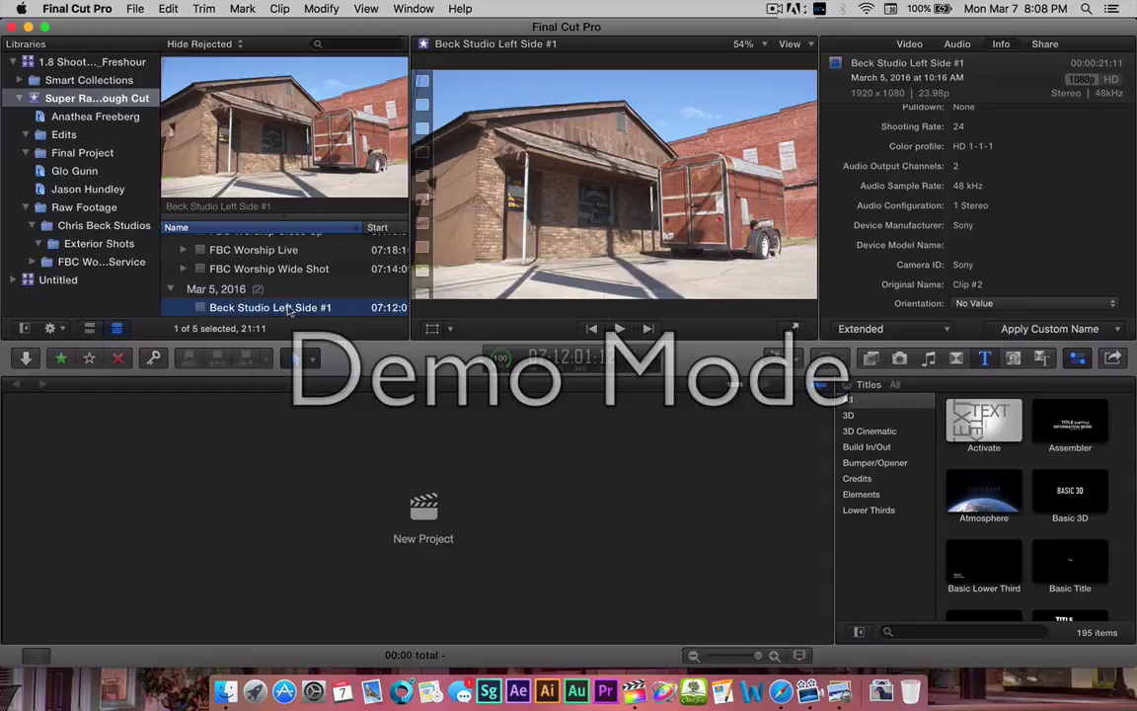
{"action": "scroll", "coordinate": [232, 307], "scroll_direction": "down", "scroll_amount": 2}
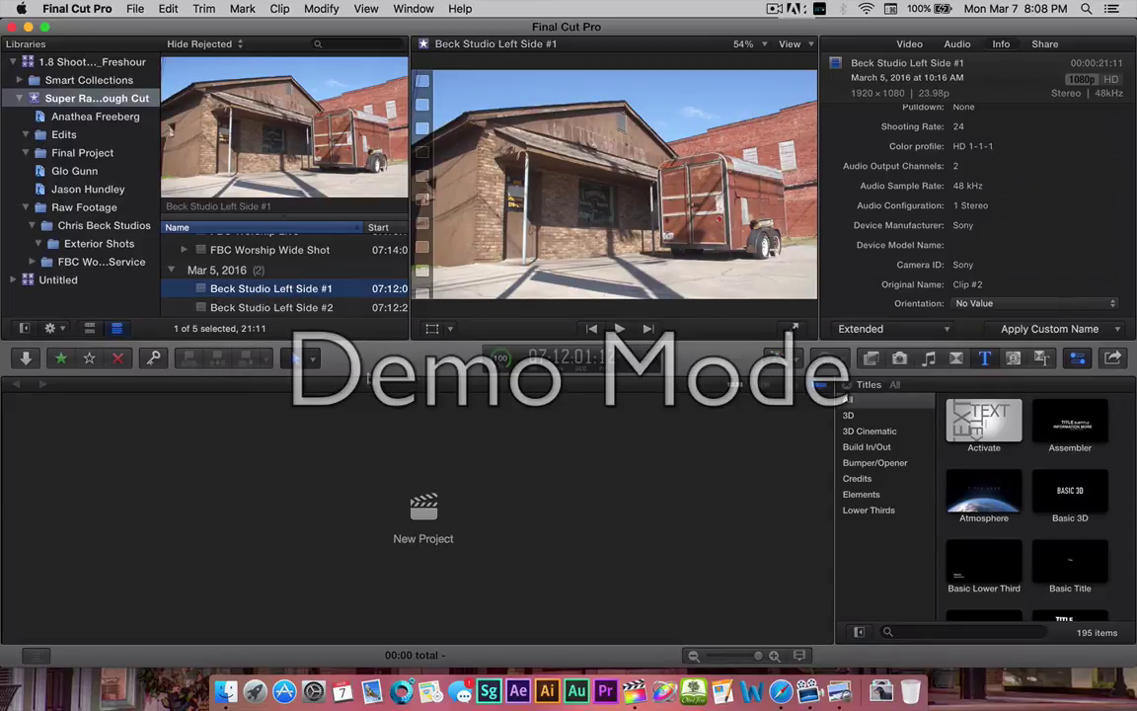
Add the new Exterior keyword to Beck Studio Left Side #1 and #2, then close the HUD.
{"action": "left_click", "coordinate": [153, 357]}
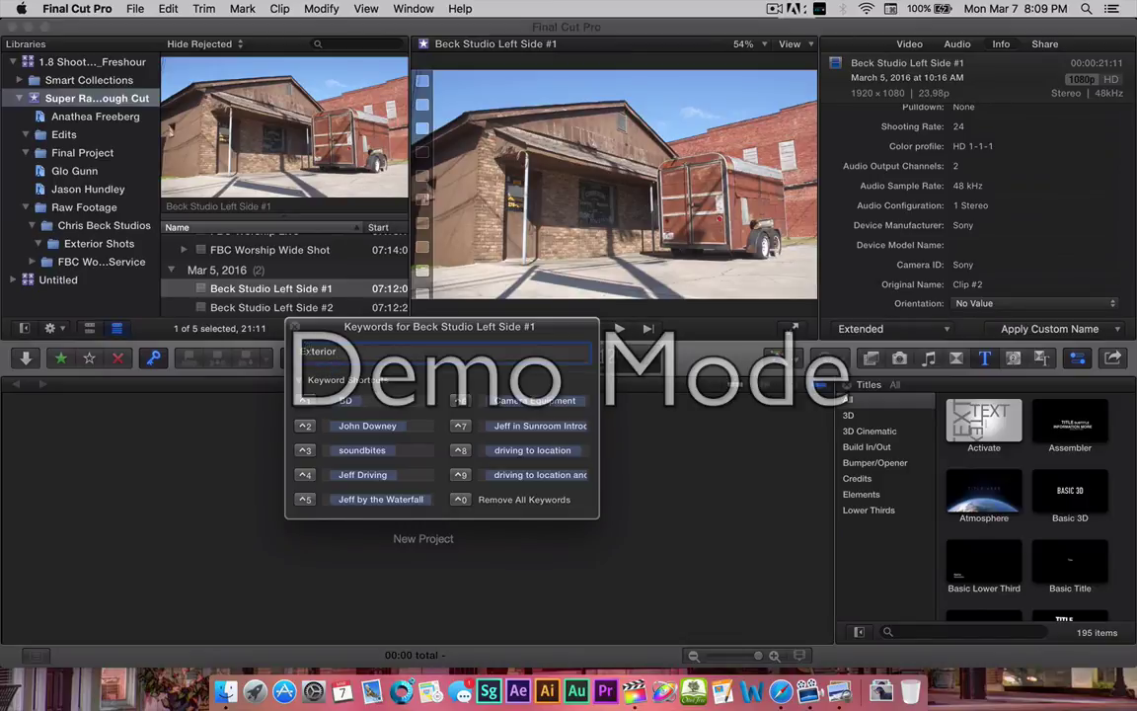
{"action": "key", "text": "Return"}
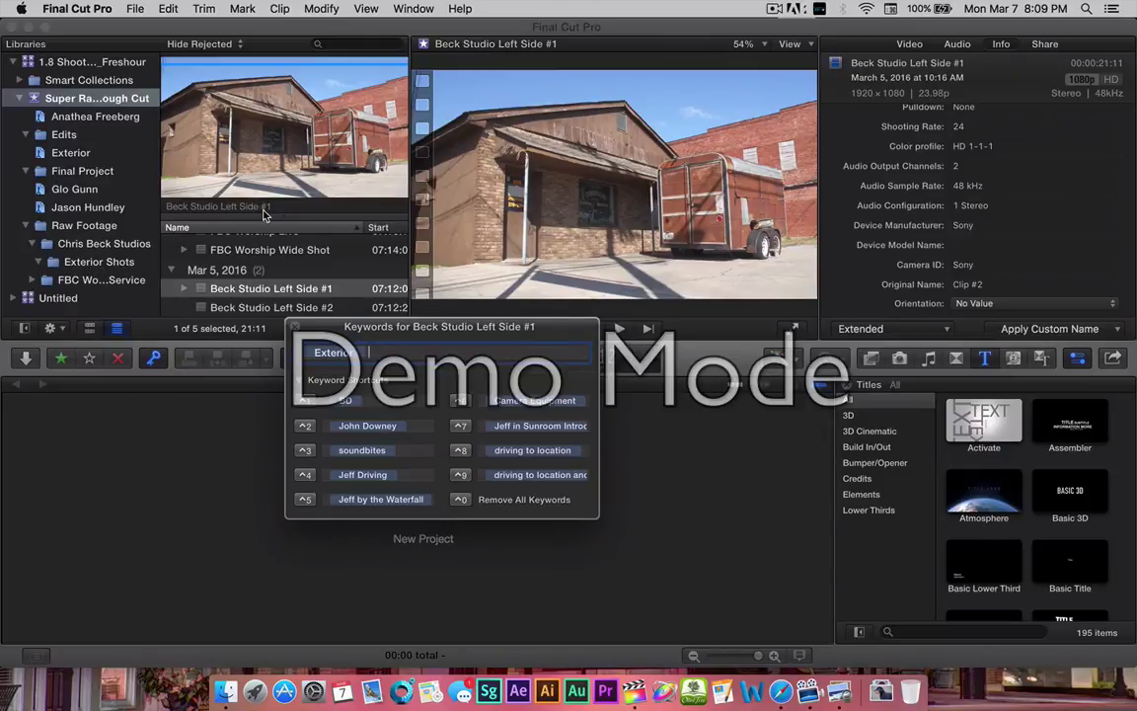
{"action": "left_click", "coordinate": [235, 291]}
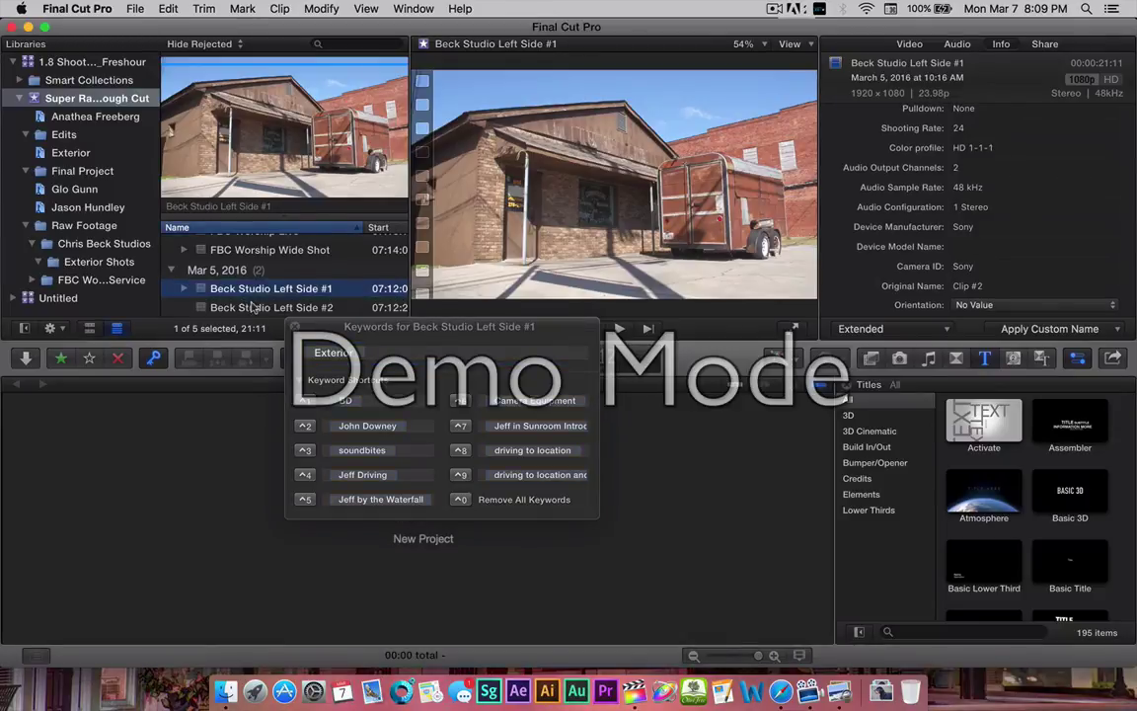
{"action": "left_click", "coordinate": [252, 308]}
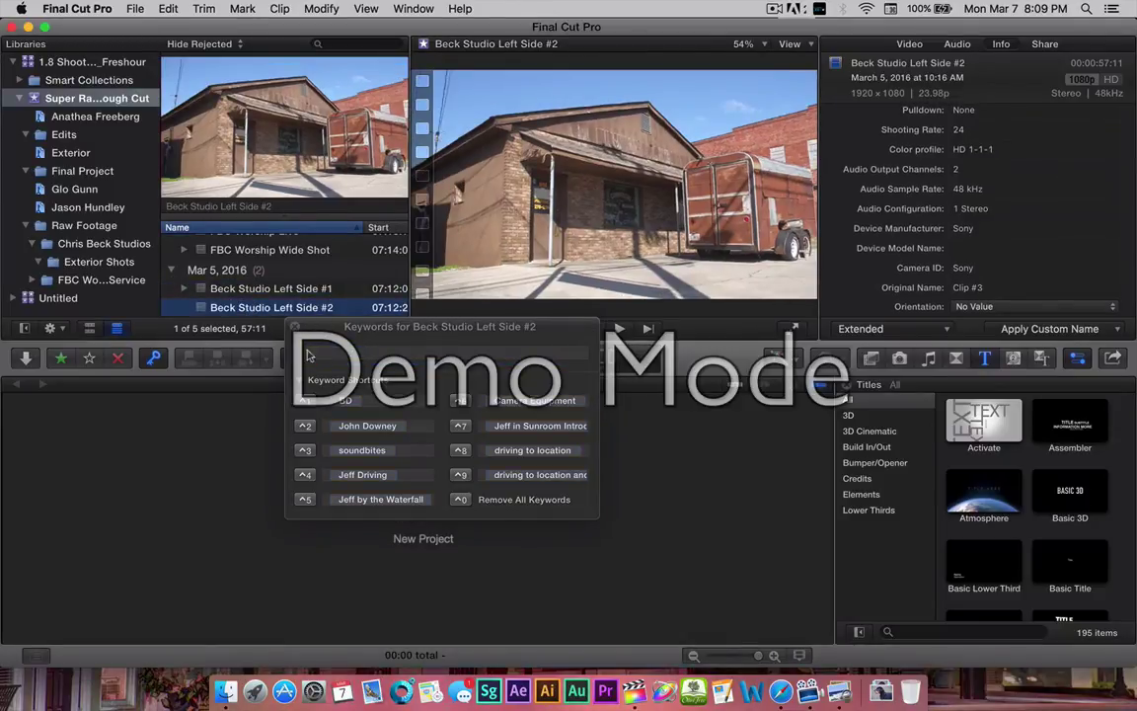
{"action": "left_click", "coordinate": [309, 354]}
{"action": "type", "text": "Exterior"}
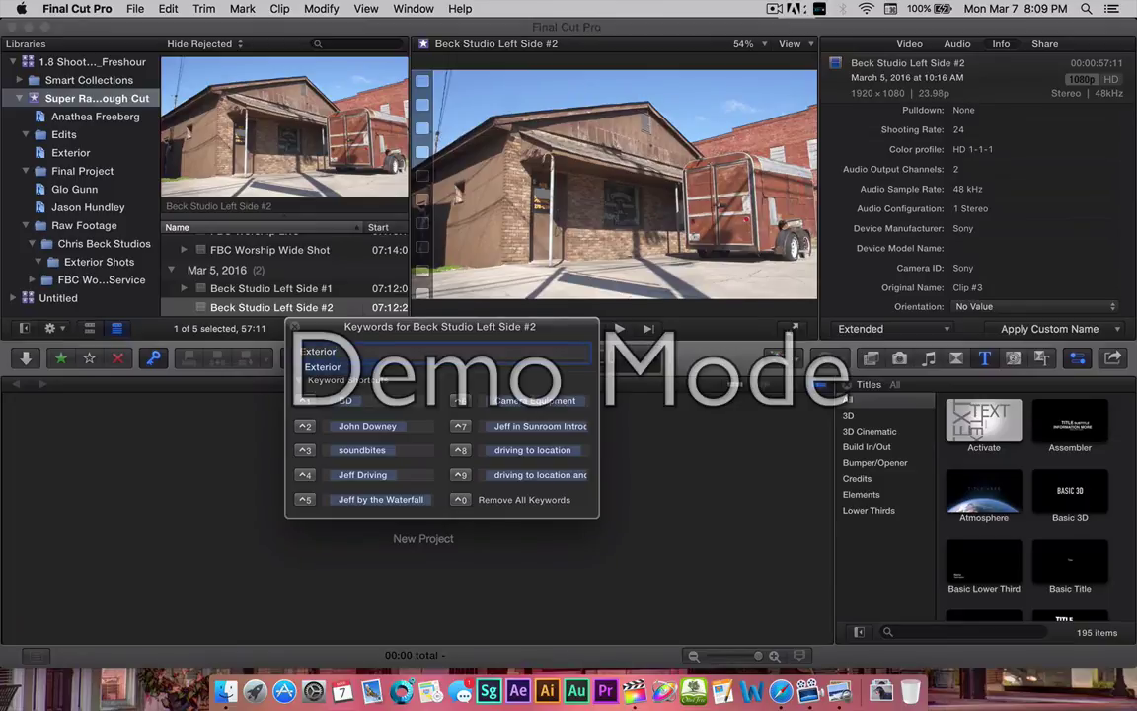
{"action": "key", "text": "Return"}
{"action": "key", "text": "Return"}
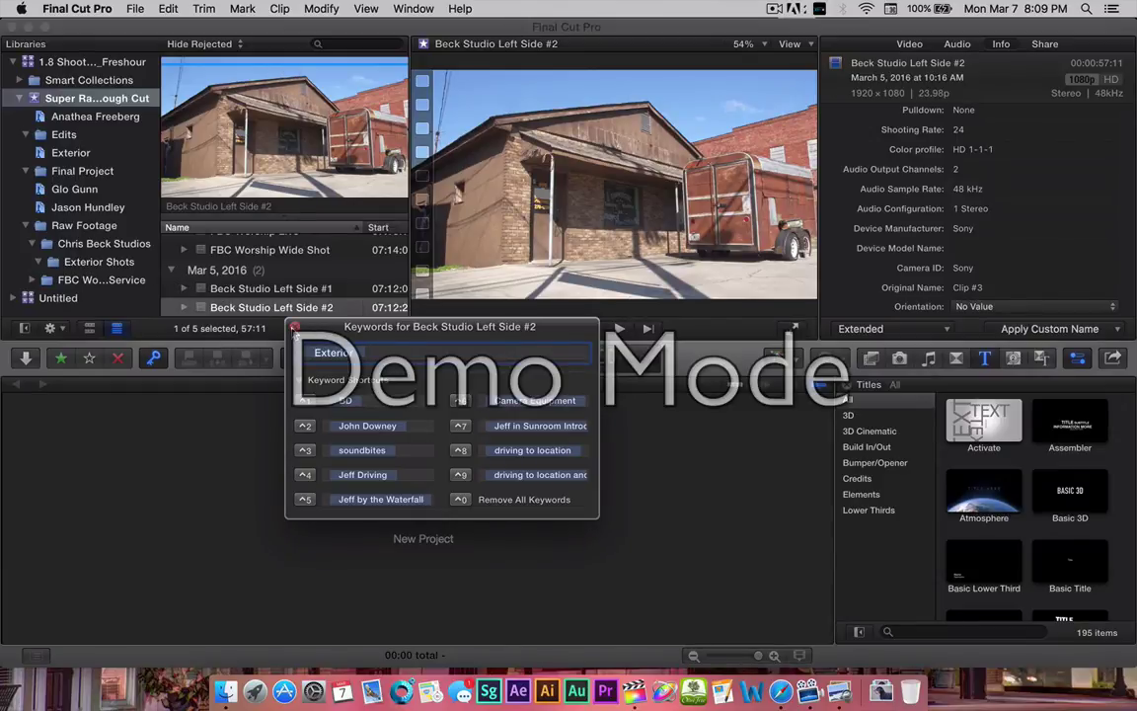
{"action": "left_click", "coordinate": [294, 327]}
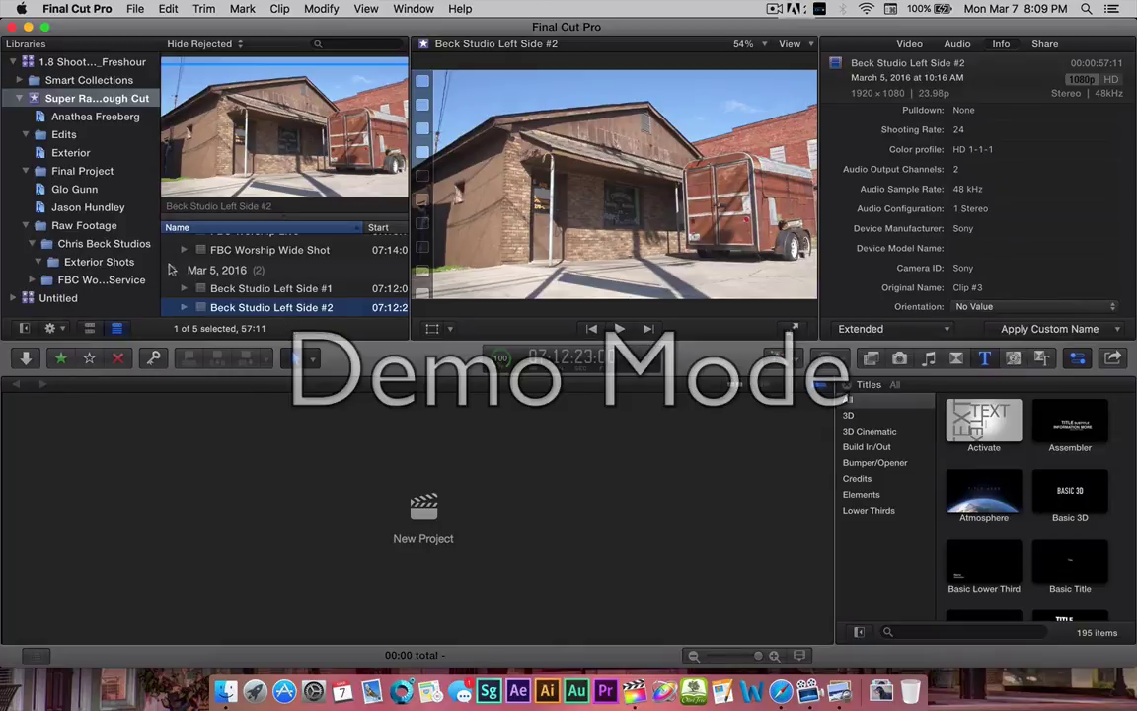
Collapse Mar 5, load FBC Worship Close Up, and collapse Chris Beck Studios and Raw Footage.
{"action": "left_click", "coordinate": [171, 270]}
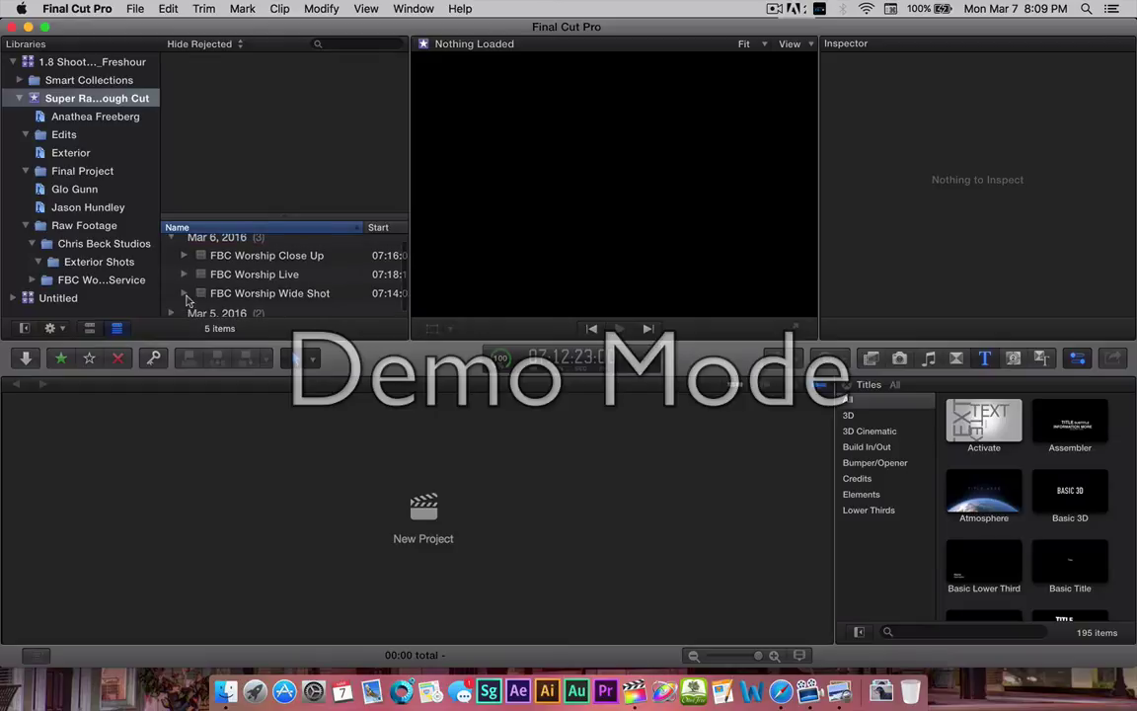
{"action": "left_click", "coordinate": [171, 238]}
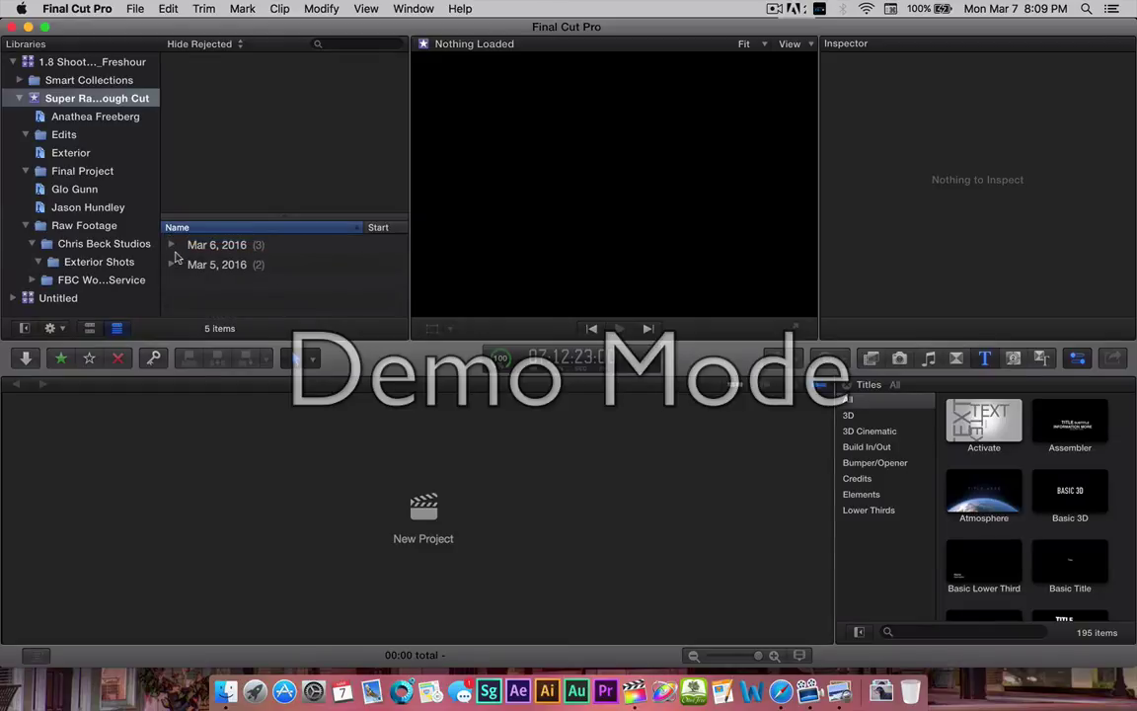
{"action": "left_click", "coordinate": [170, 244]}
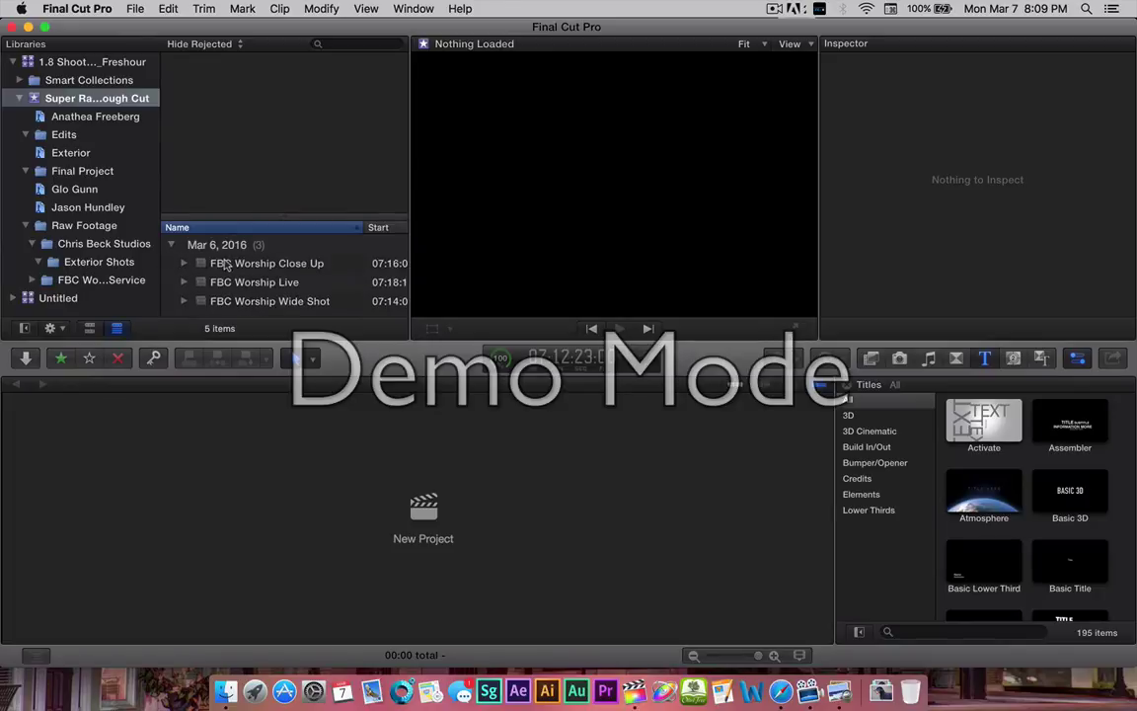
{"action": "left_click", "coordinate": [226, 264]}
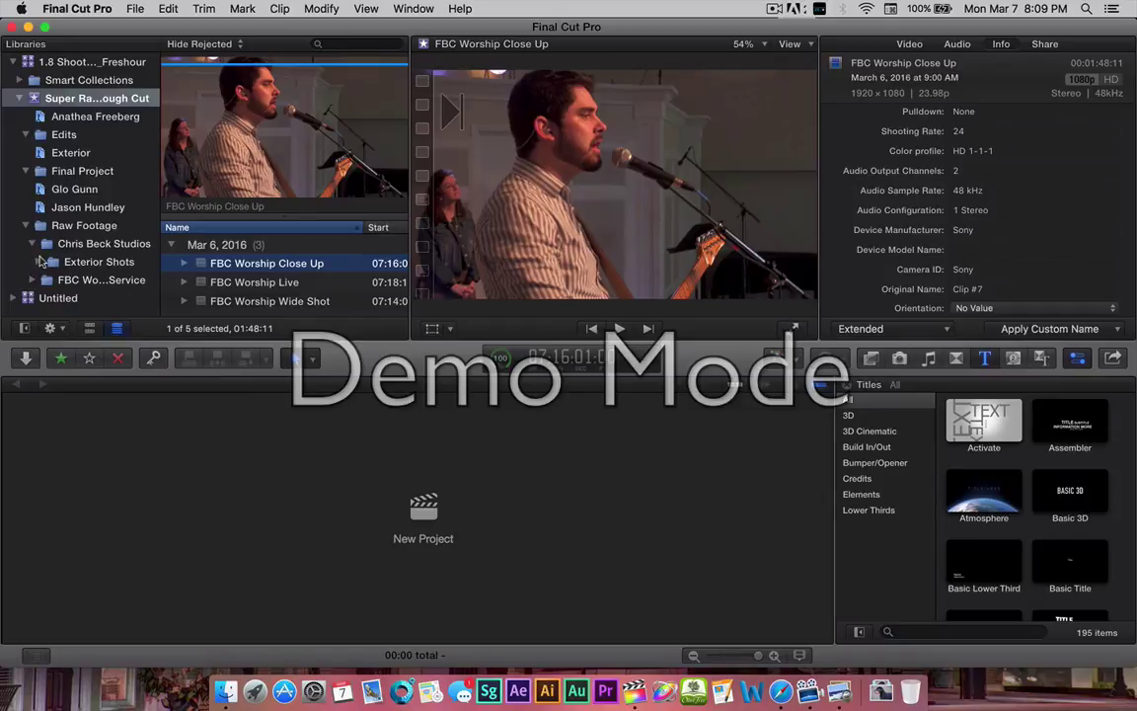
{"action": "left_click", "coordinate": [31, 241]}
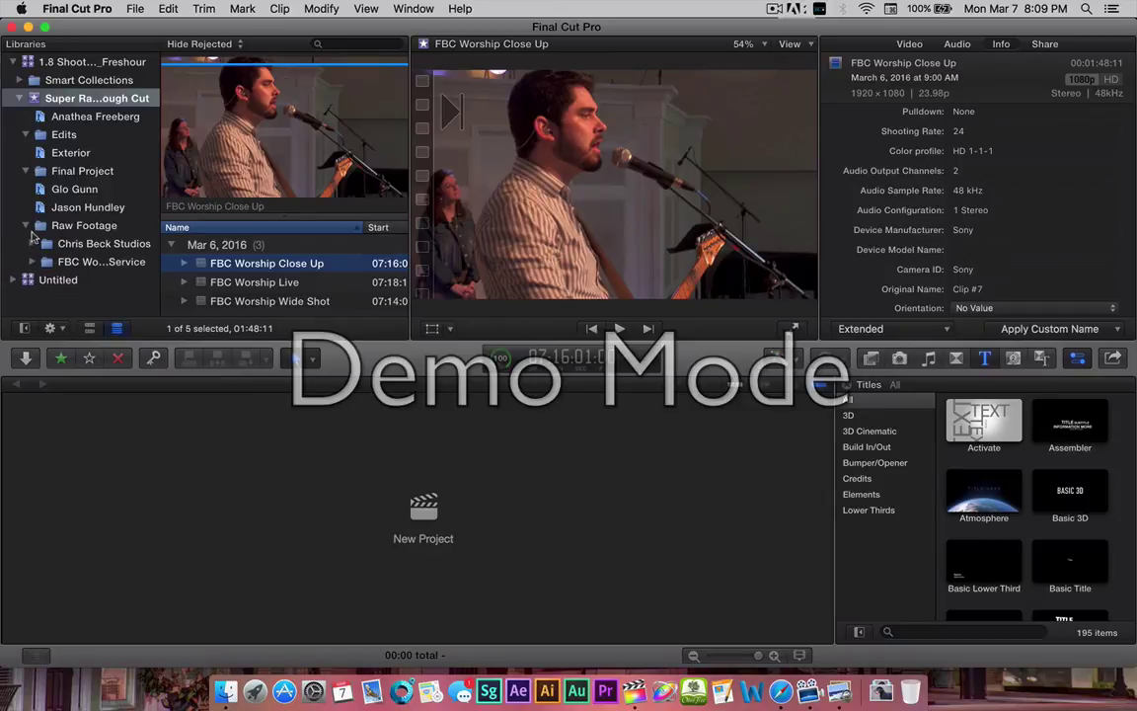
{"action": "left_click", "coordinate": [25, 225]}
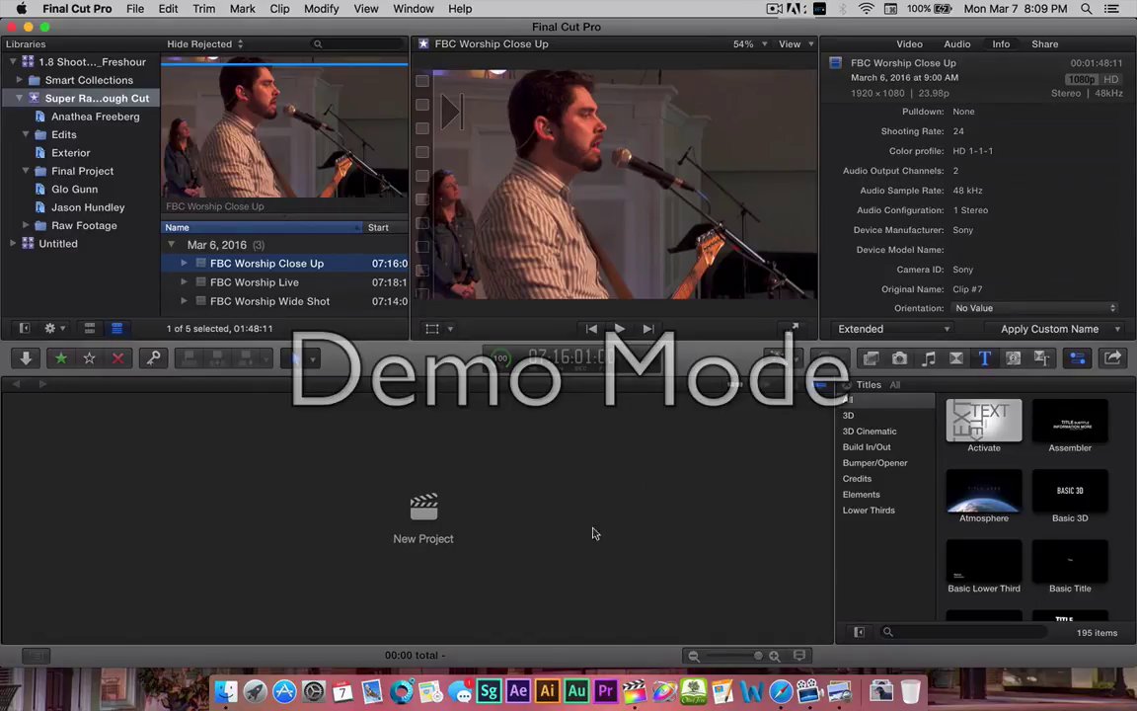
Pause the ScreenFlow recording while adding an Untitled folder, then resume from the ScreenFlow menu.
{"action": "left_click", "coordinate": [776, 8]}
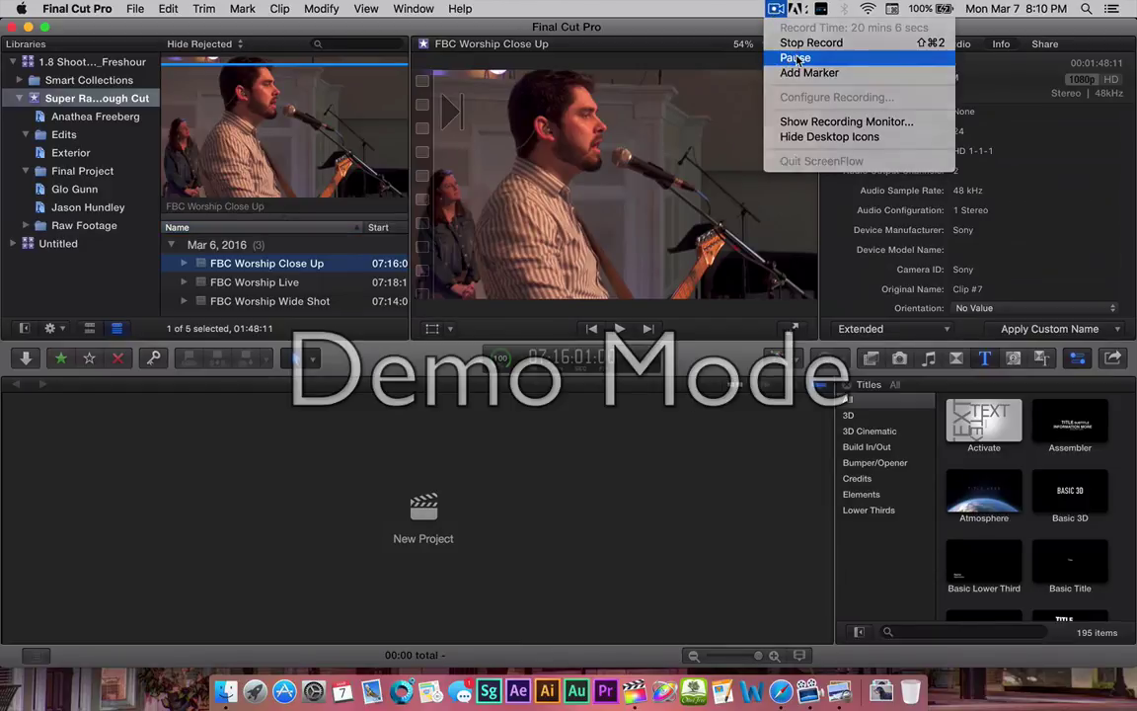
{"action": "left_click", "coordinate": [796, 58]}
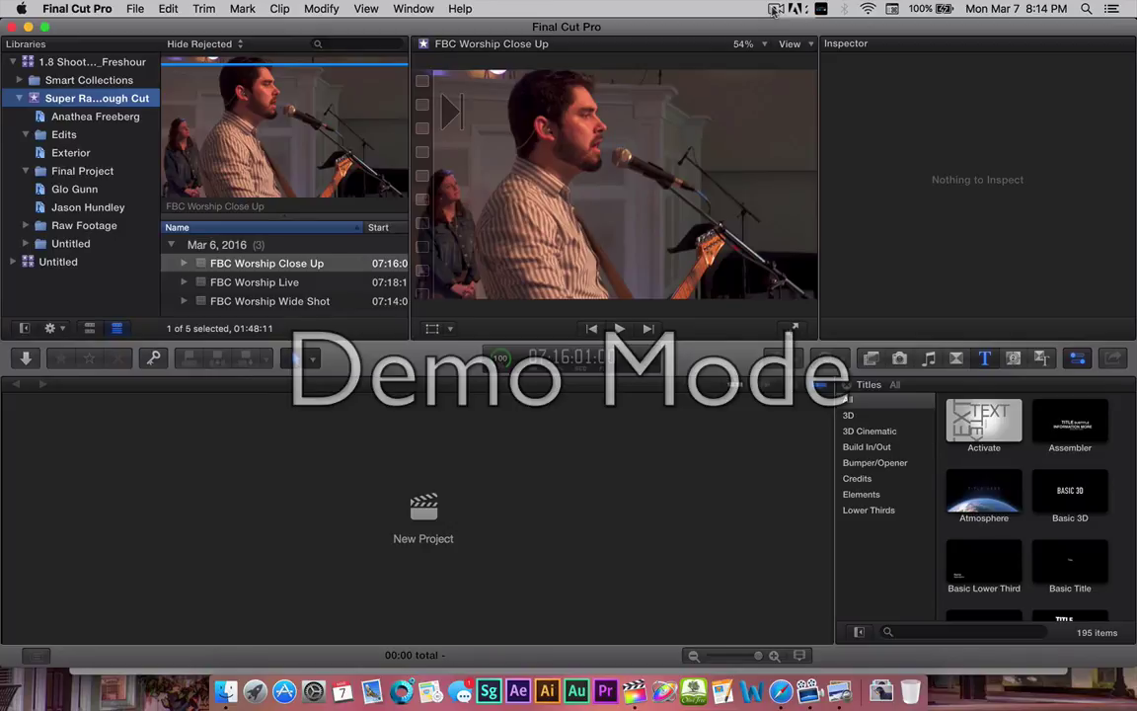
{"action": "left_click", "coordinate": [775, 9]}
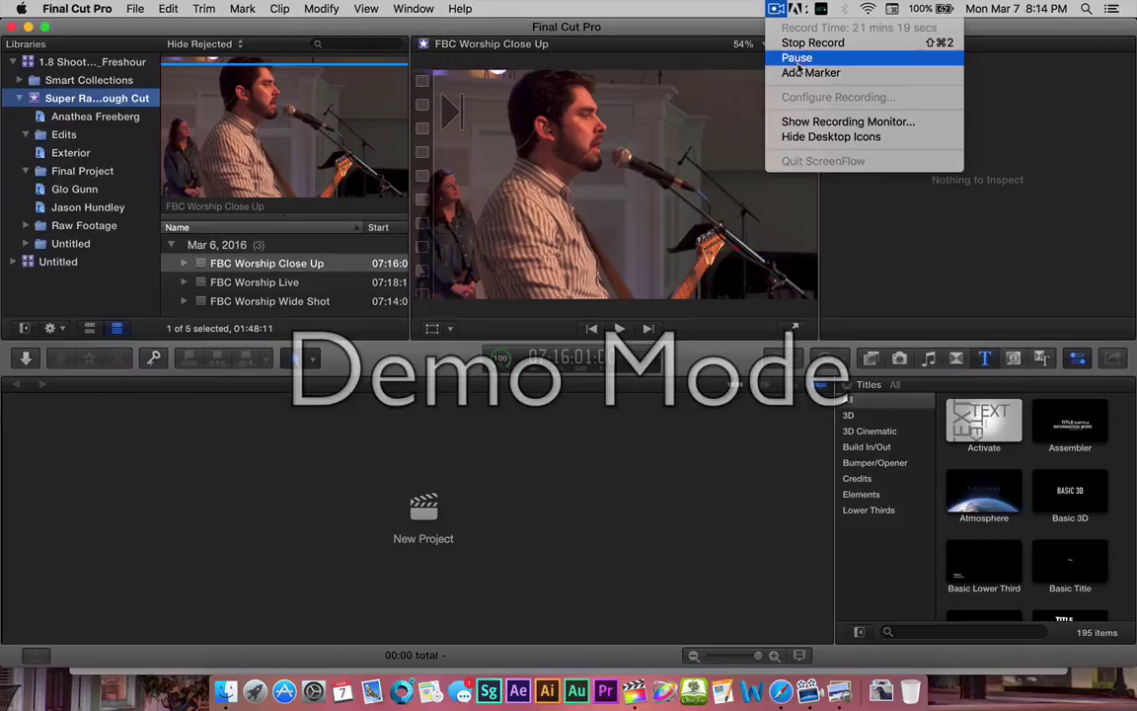